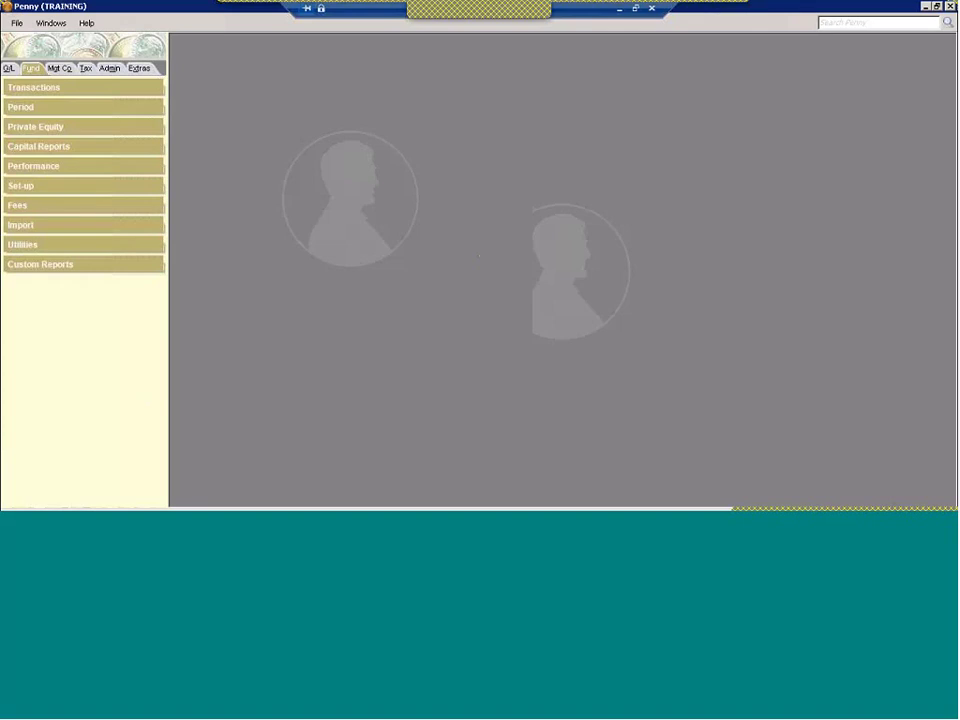
- Show the PERFORM fund's periods in the Period Performance process with the Performance filter set to <either>
click(30, 168)
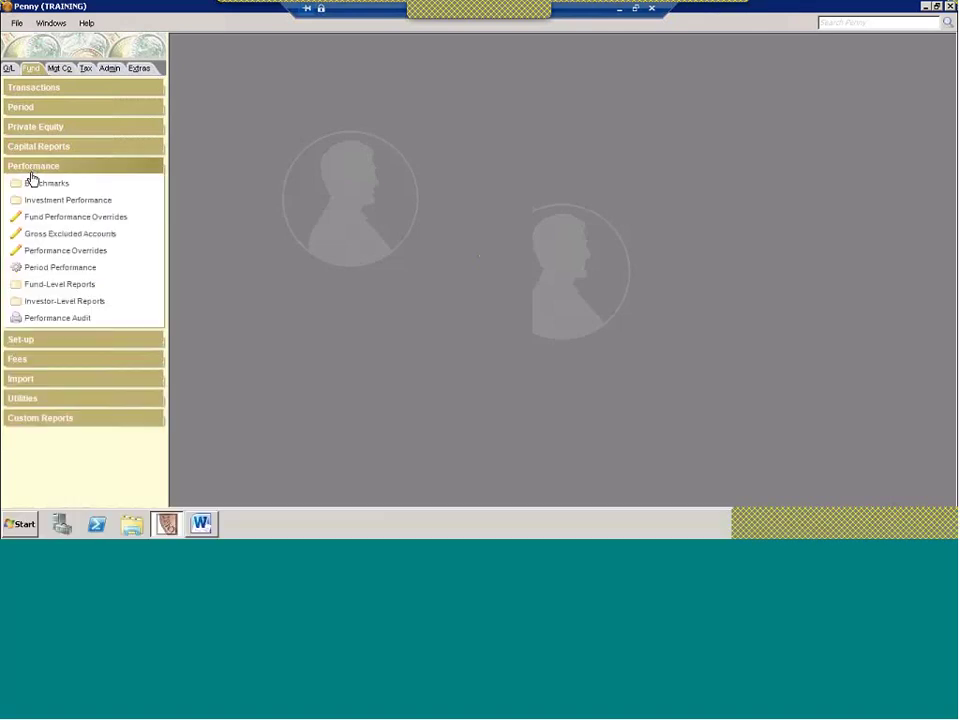
click(17, 270)
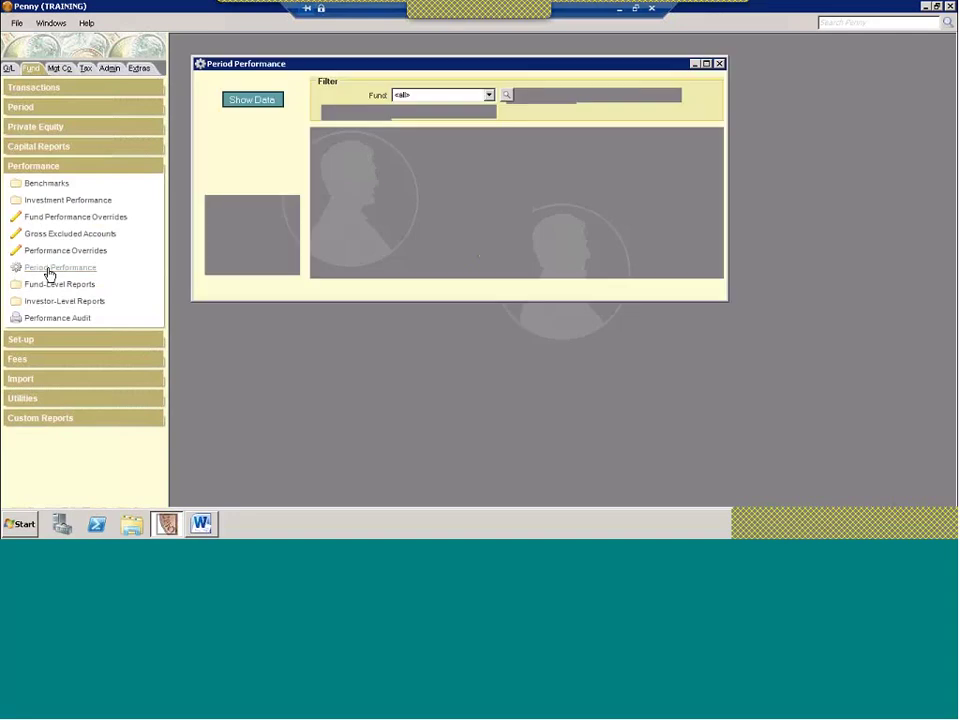
click(408, 96)
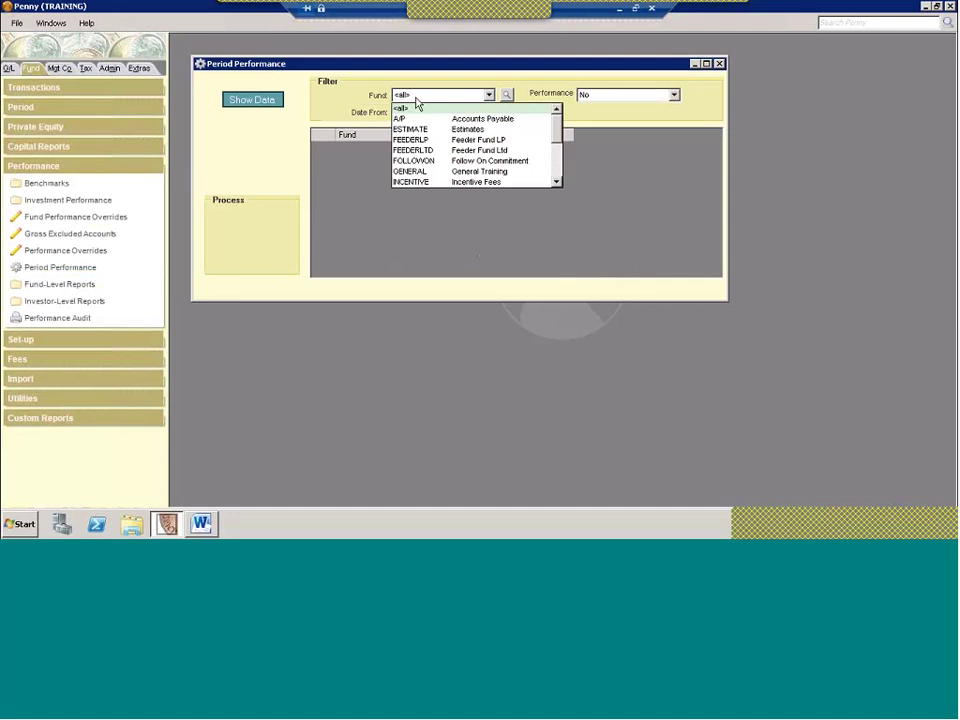
scroll(420, 140, down, 5)
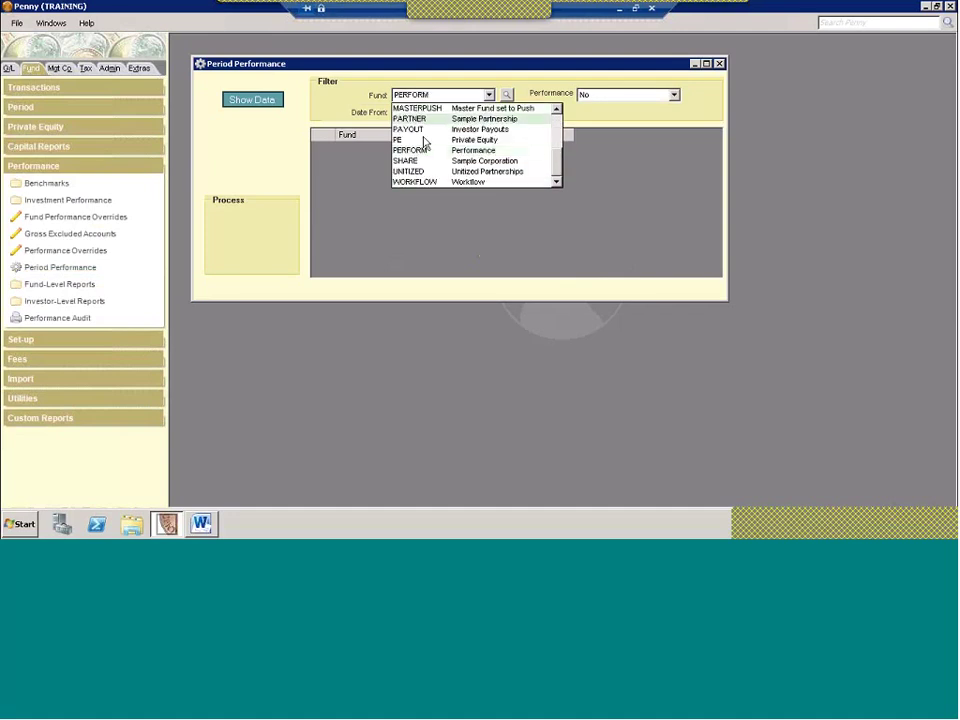
click(422, 150)
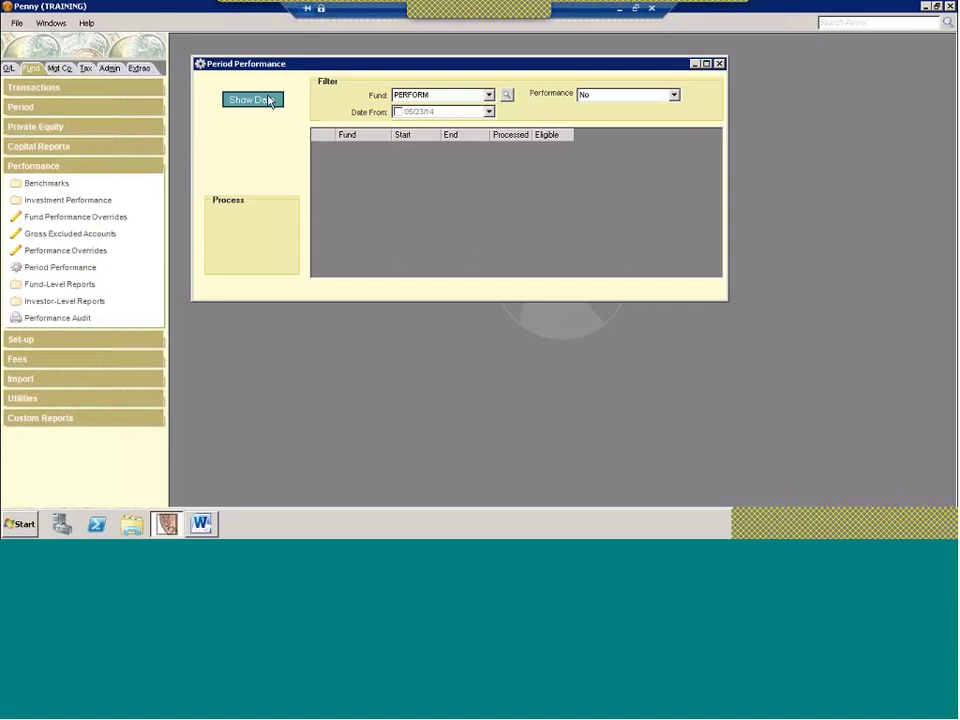
click(620, 95)
click(605, 107)
click(266, 109)
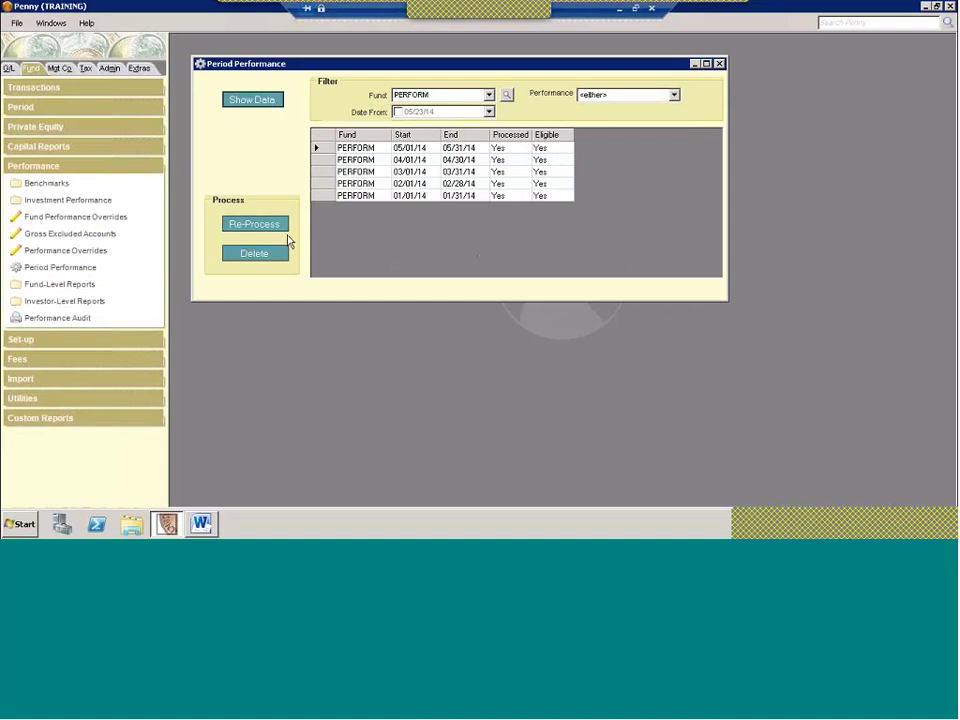
- Delete the PERFORM fund's calculated performance for the 05/01/14 to 05/31/14 period and process that period again
click(256, 254)
click(530, 304)
click(318, 149)
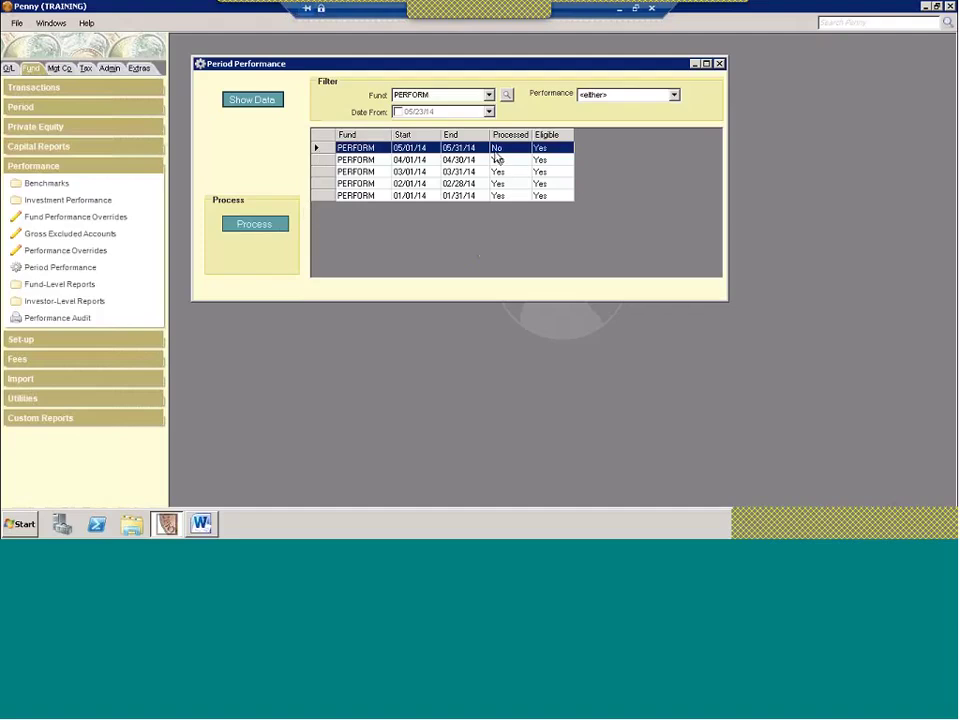
click(259, 227)
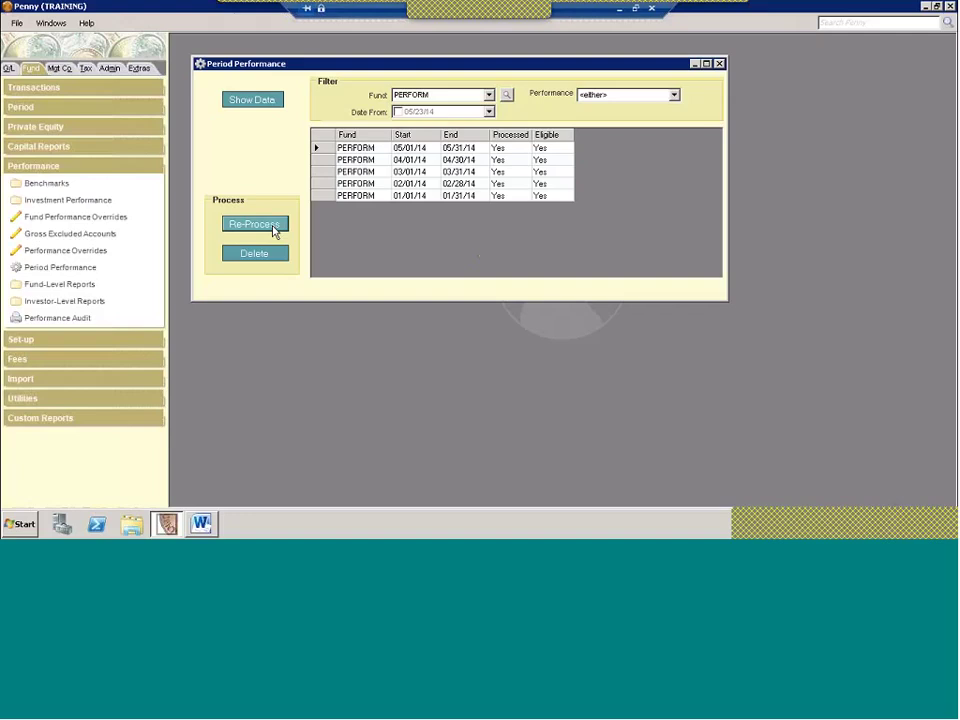
- Choose the Auto-calculate Performance option in the general environment settings and save the settings
click(109, 68)
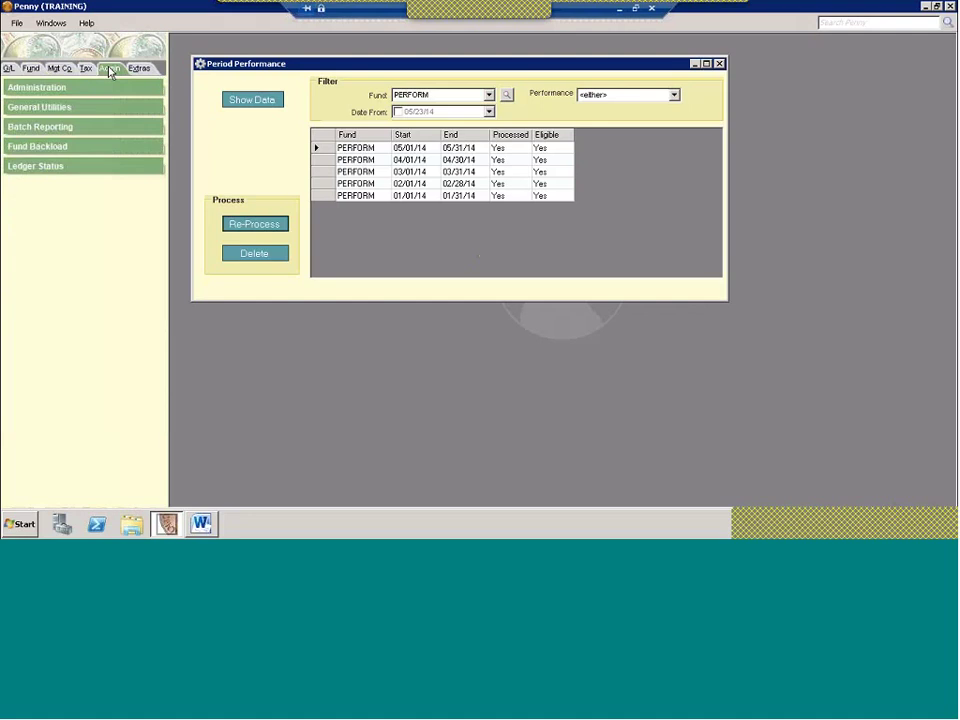
click(53, 88)
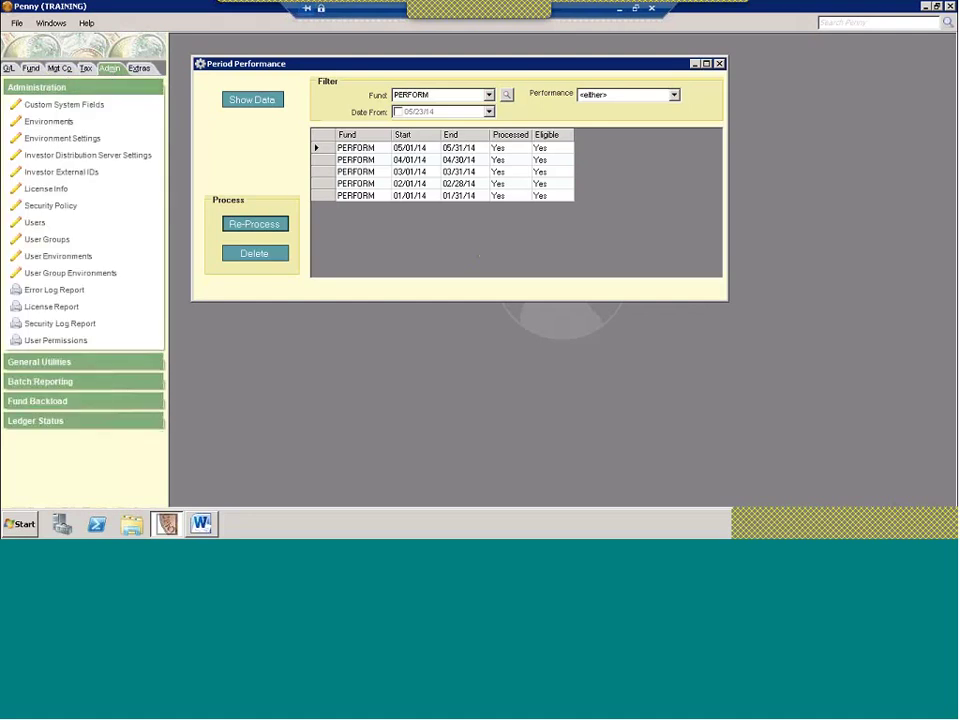
click(72, 138)
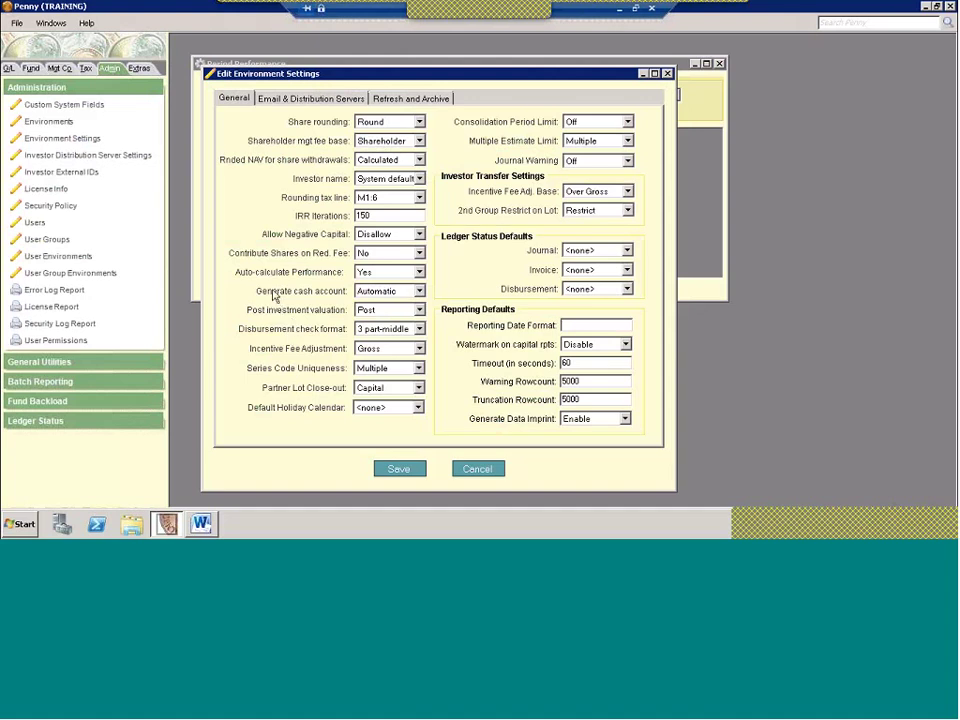
click(418, 272)
click(413, 298)
click(404, 476)
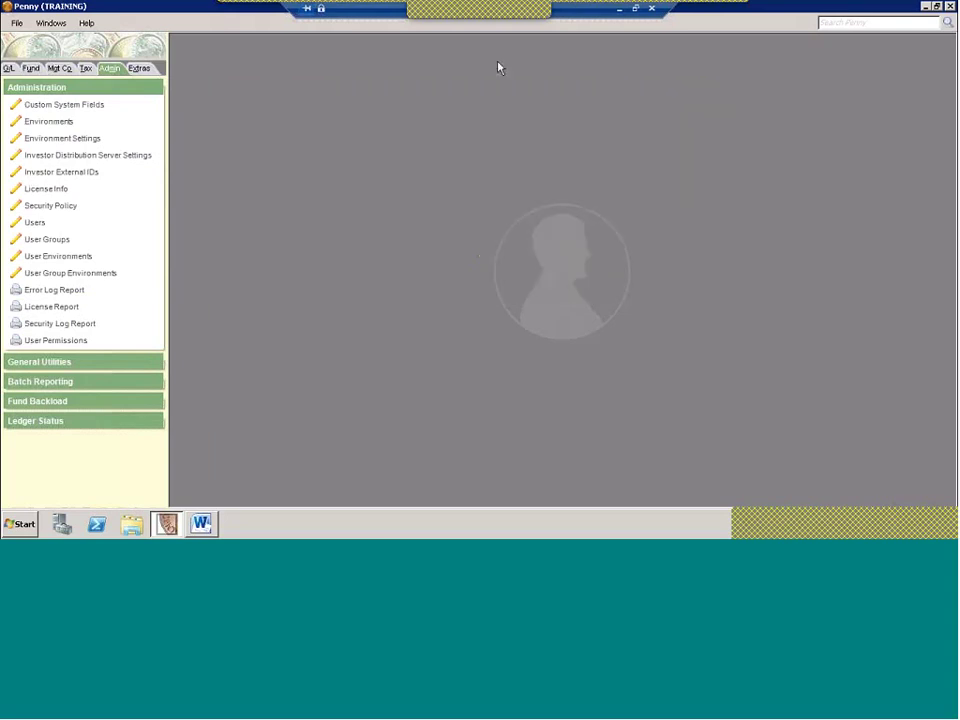
- Reopen the Period Performance process from the fund performance functions to view it, and close it
click(80, 86)
click(31, 68)
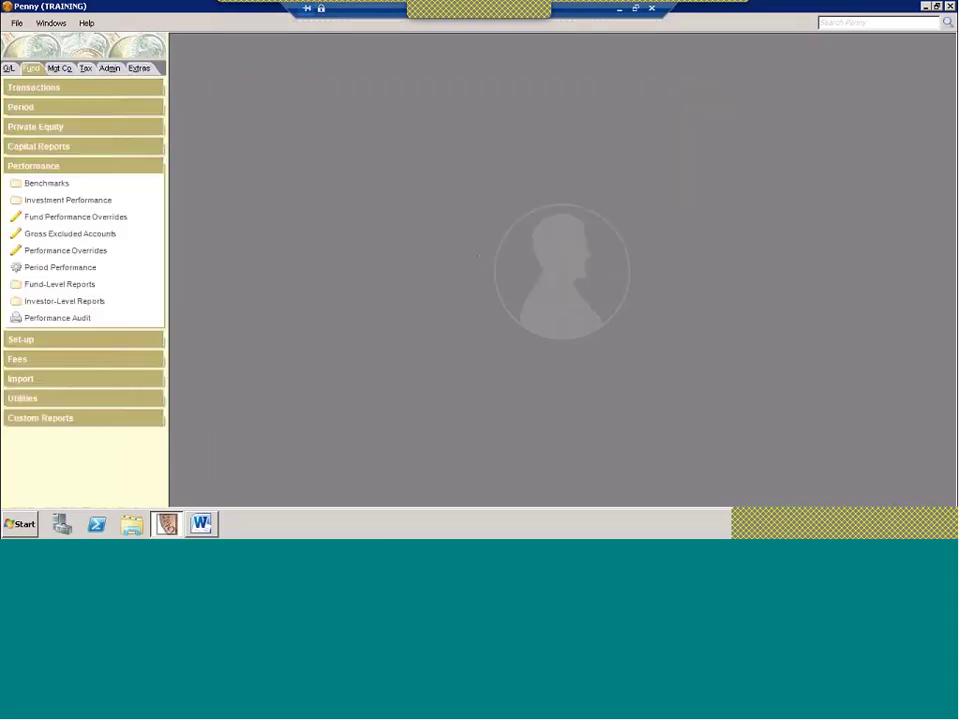
click(50, 269)
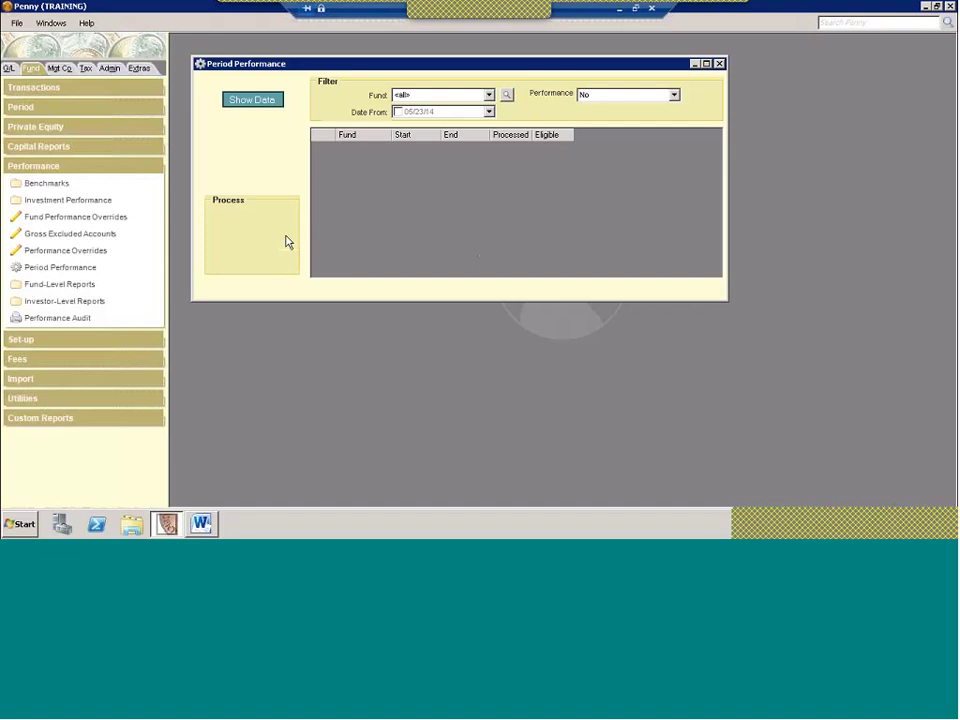
click(719, 64)
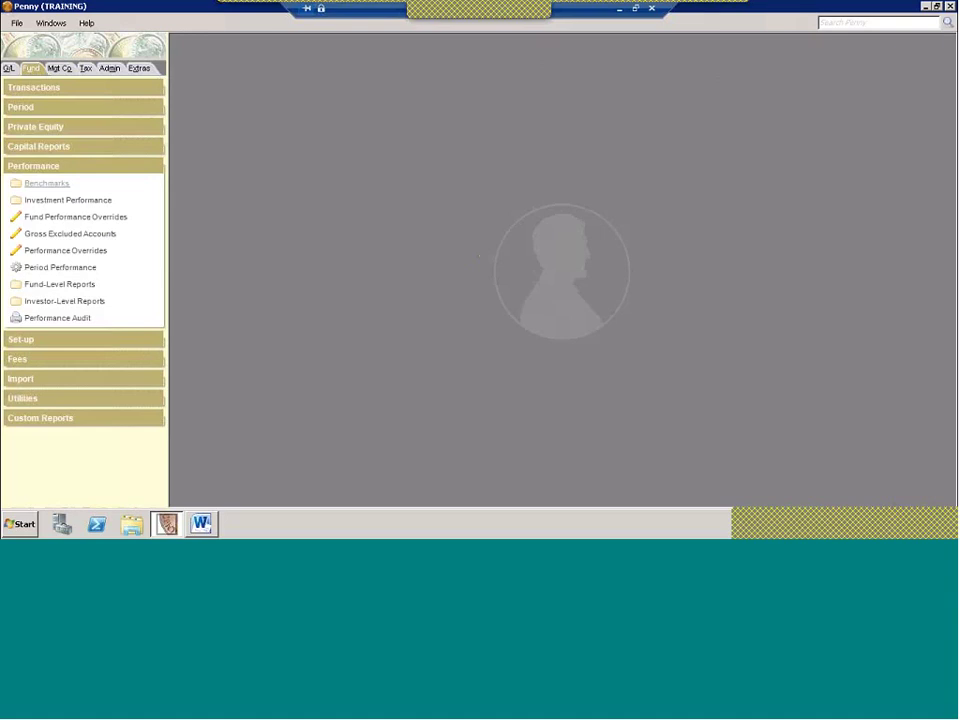
- Run the Fund Performance Returns report for PERFORM by fund summary and review its return columns from Period to Roll 120 Mth
click(62, 285)
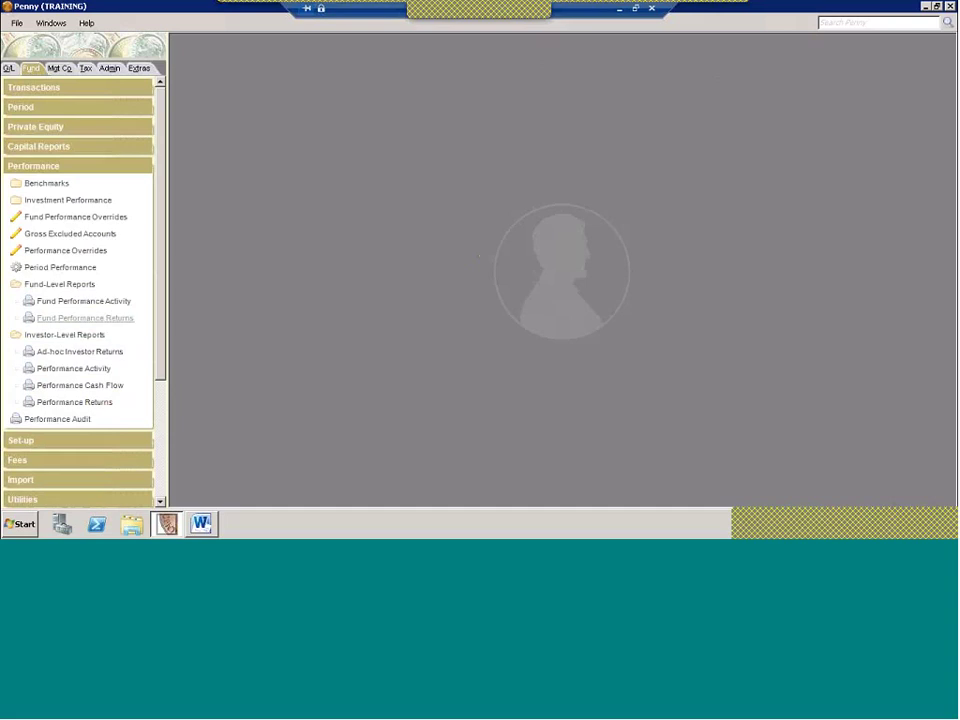
click(116, 327)
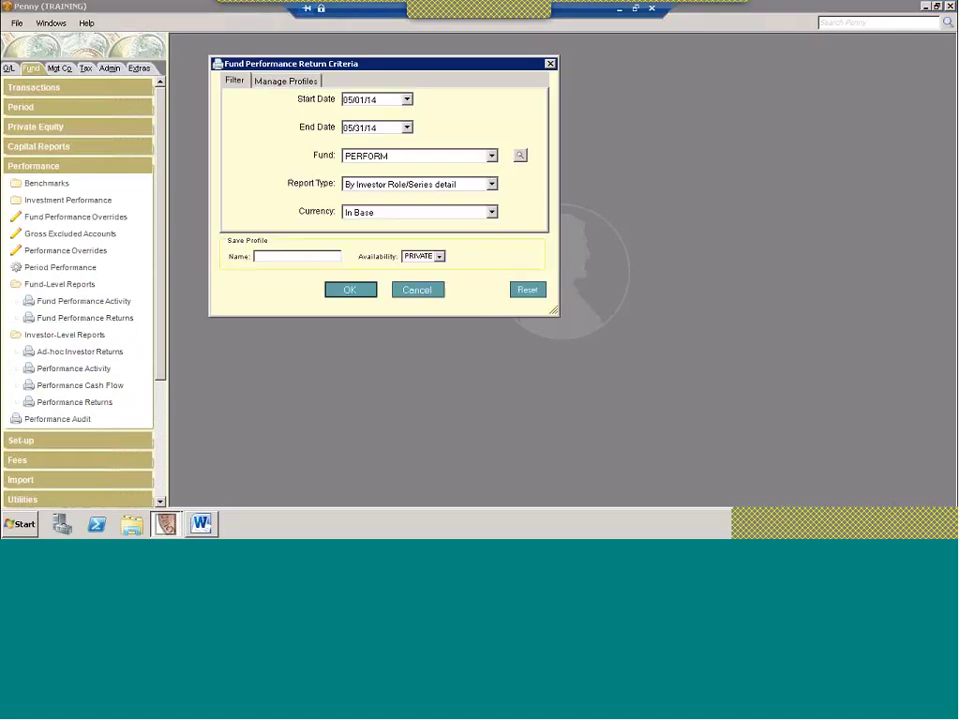
click(420, 184)
click(378, 210)
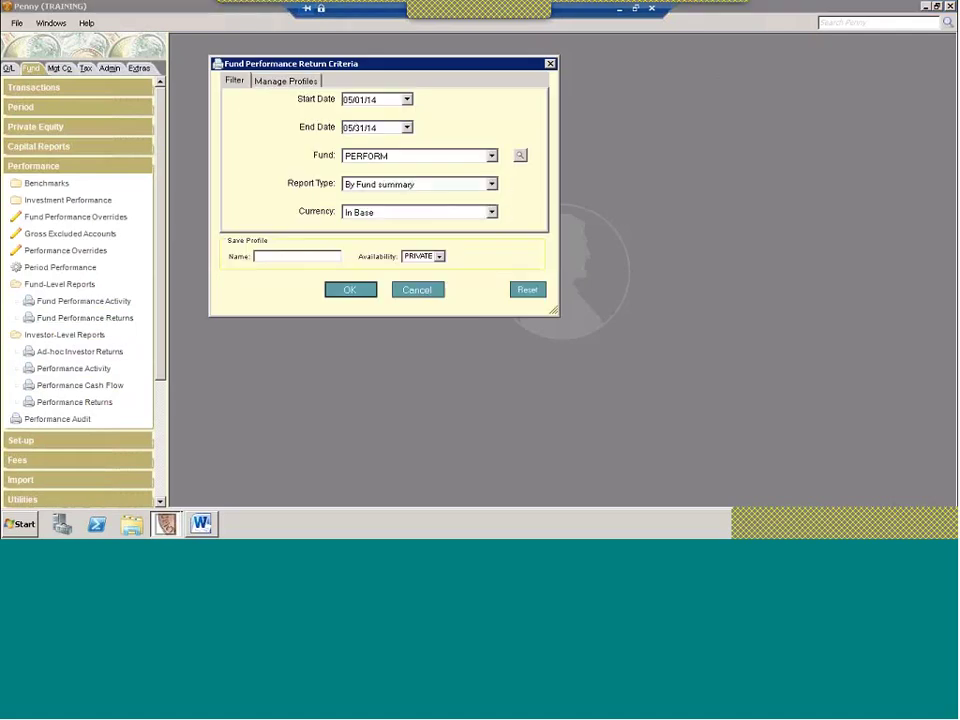
click(352, 292)
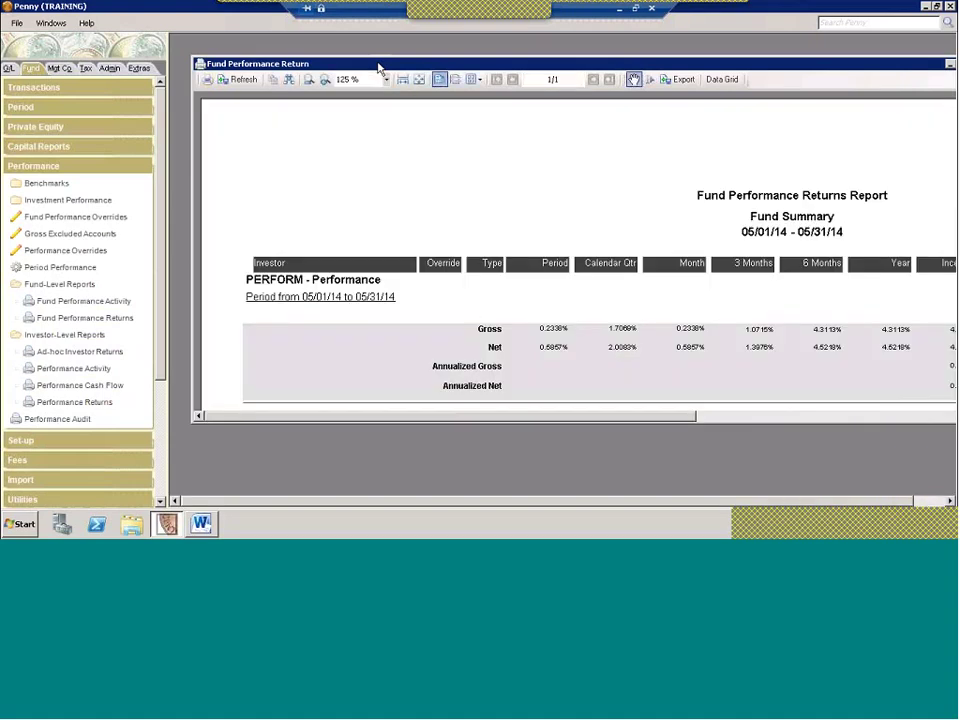
double_click(378, 64)
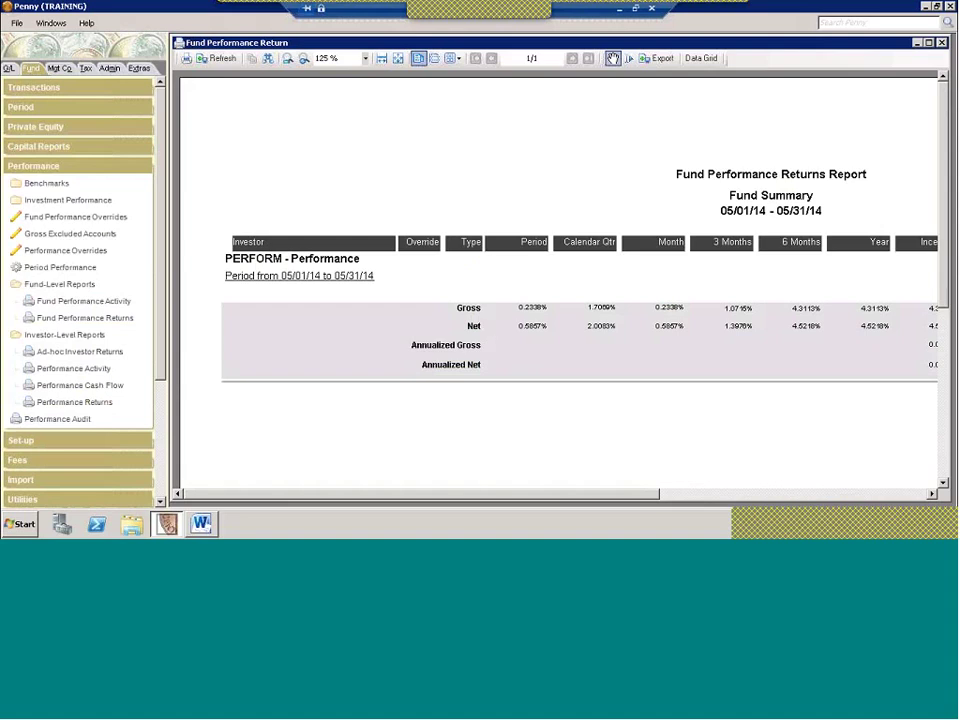
scroll(662, 484, right, 5)
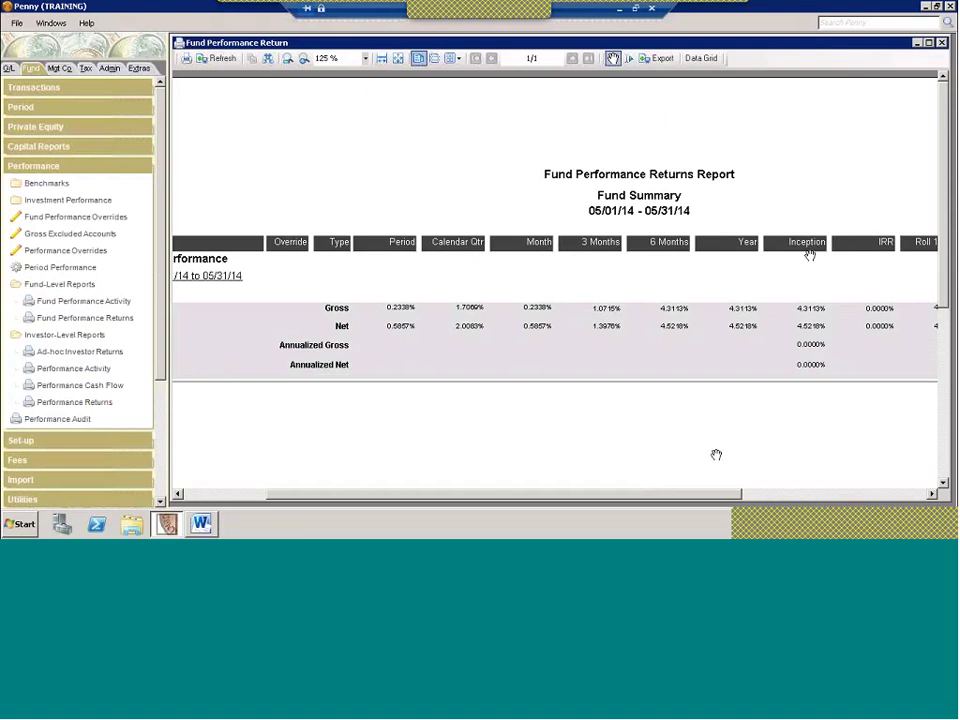
scroll(716, 452, right, 3)
scroll(812, 490, right, 3)
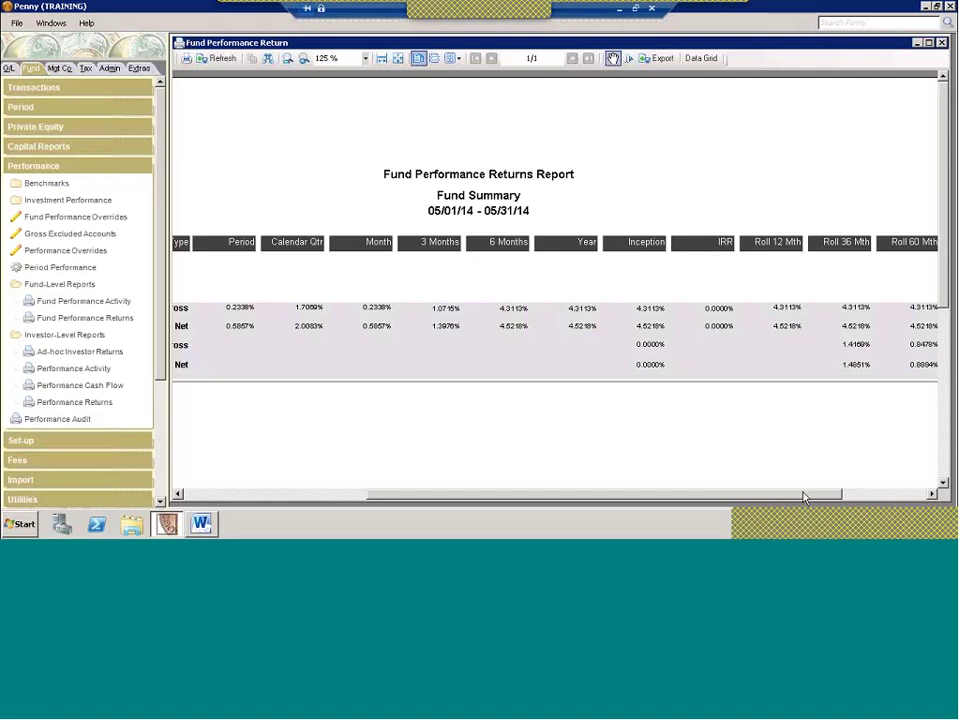
scroll(883, 489, right, 3)
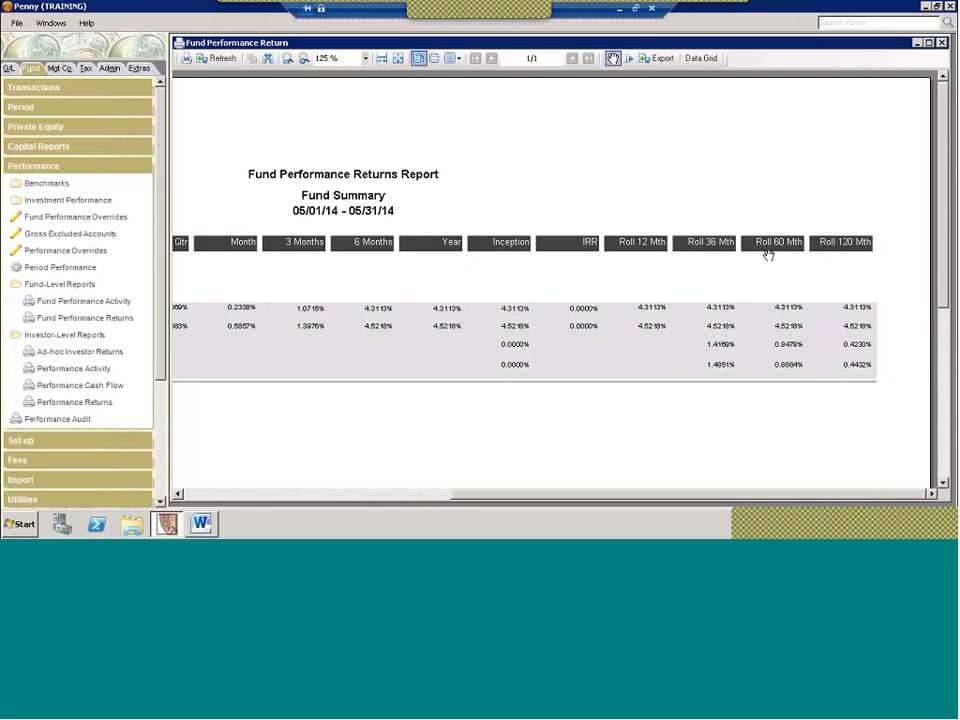
drag(602, 493, 332, 493)
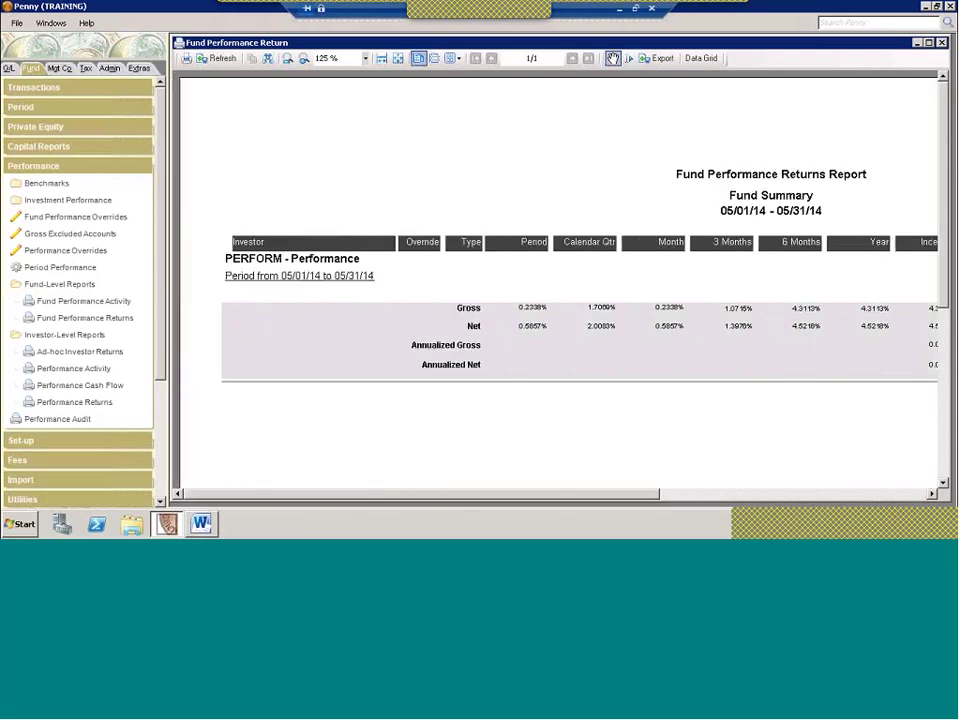
- Rerun the Fund Performance Returns report with the By Investor Role/Series detail report type and review the returns per role
click(222, 67)
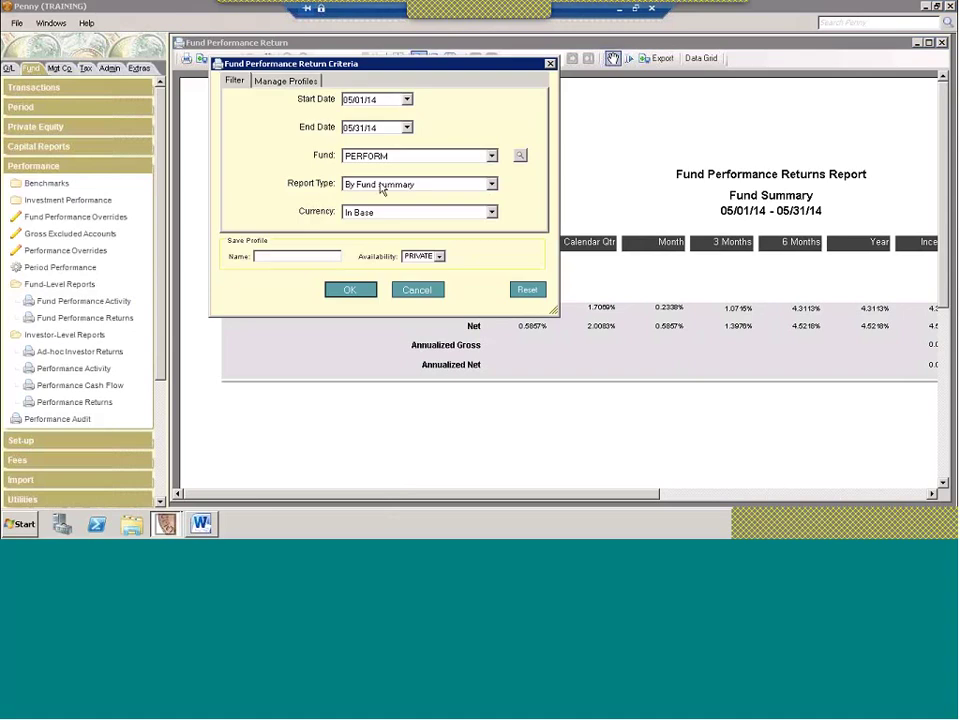
click(373, 191)
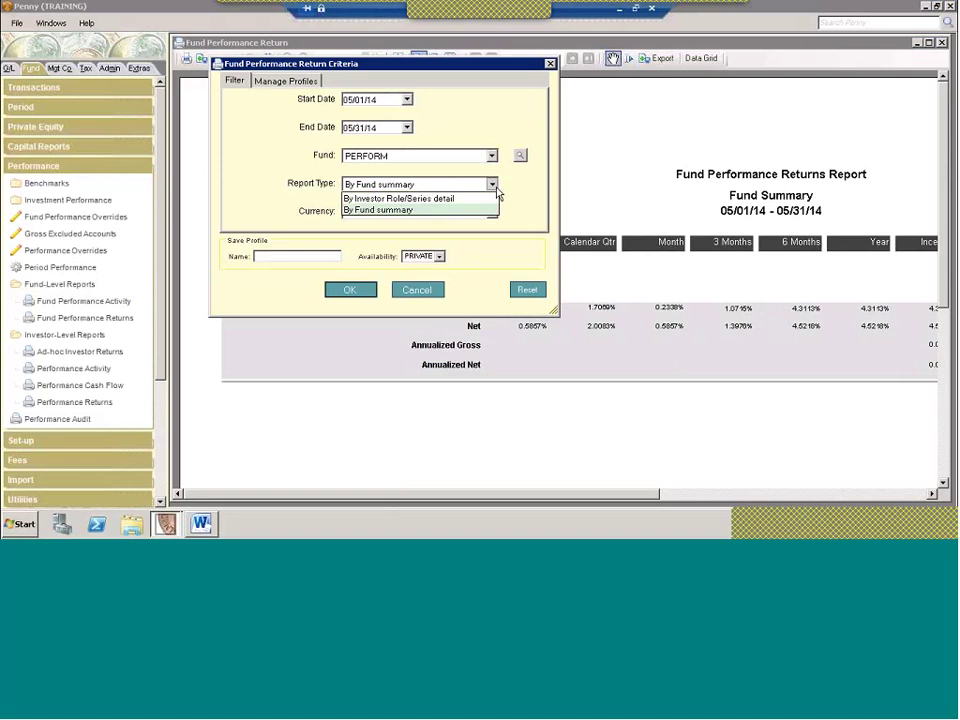
click(456, 201)
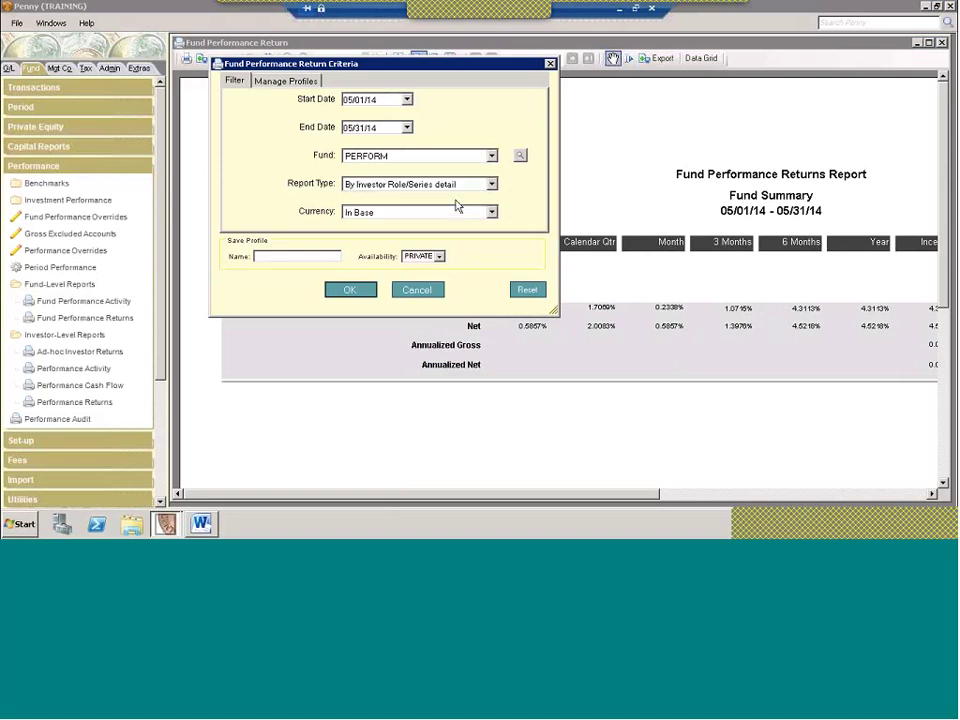
click(356, 290)
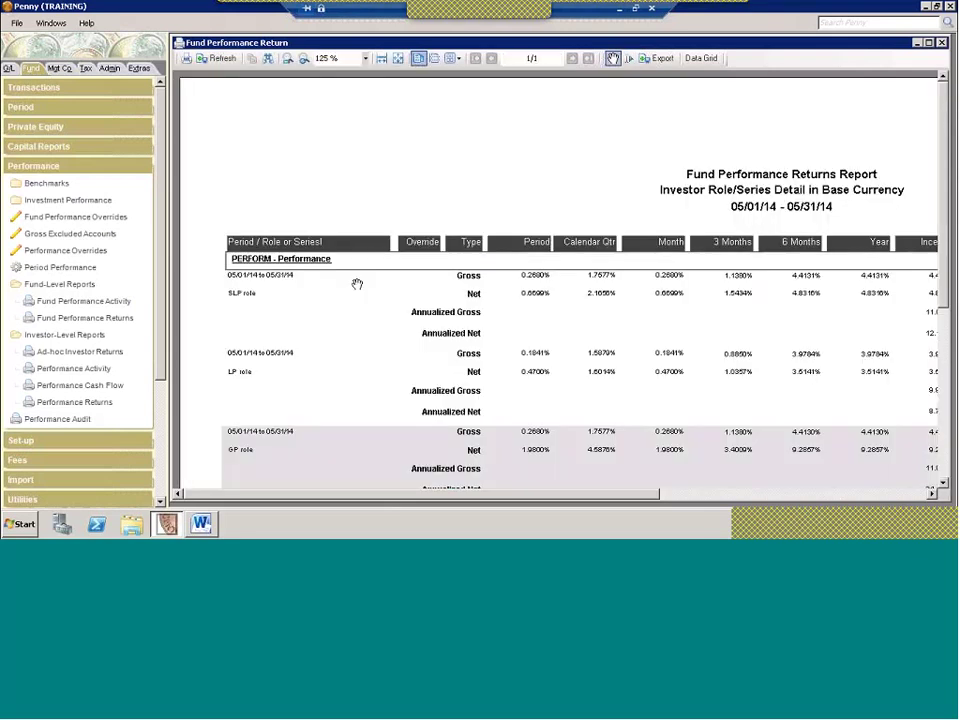
scroll(361, 315, down, 2)
scroll(361, 315, down, 2)
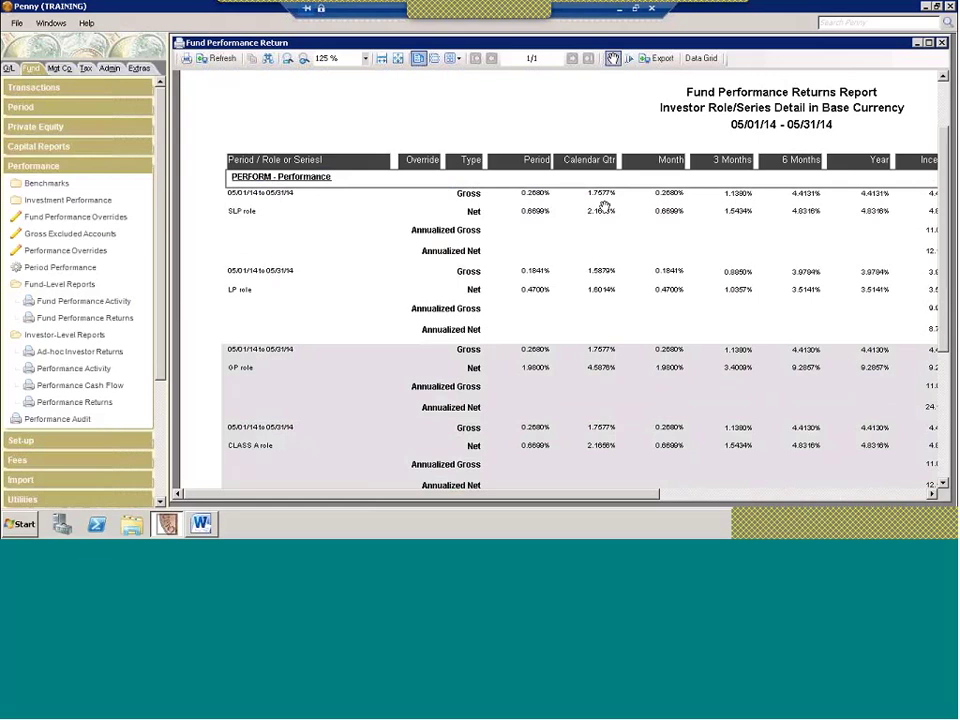
- View the help topic for the current Fund Performance Returns report and close the help
click(87, 25)
click(87, 25)
key(F1)
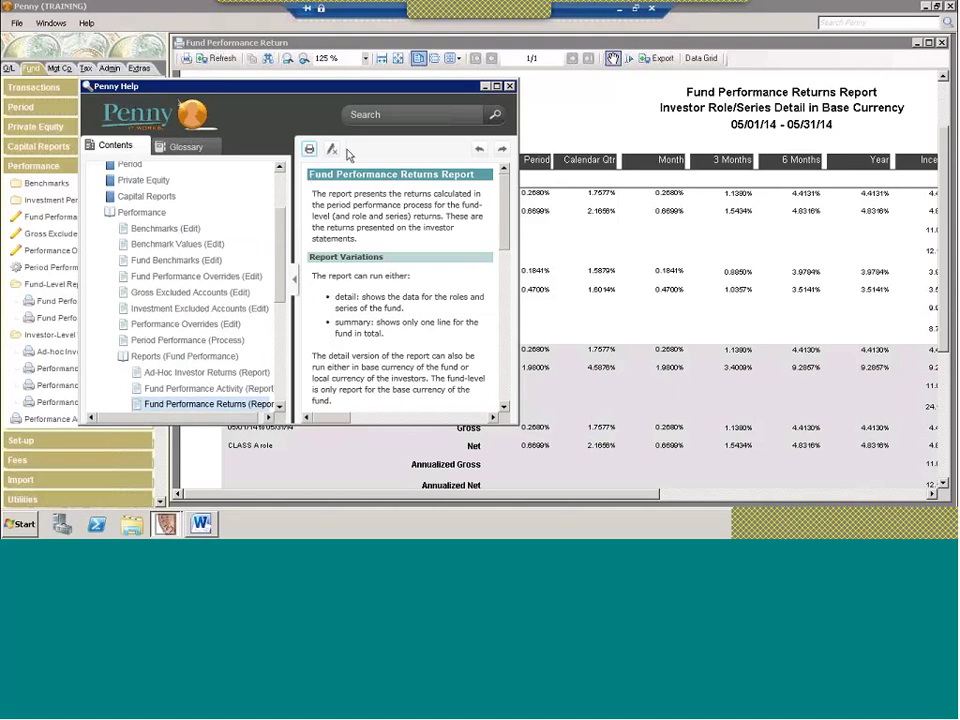
click(509, 86)
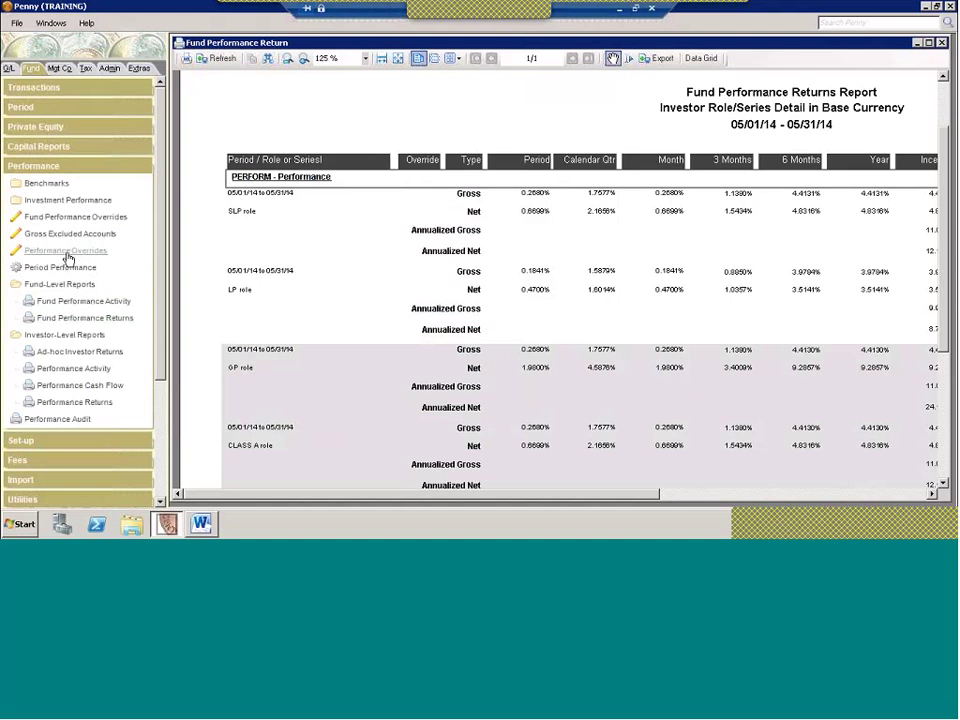
- Open the Rate of Return Calculation topic under Accounting Concepts in the help contents and enlarge the help window
click(86, 22)
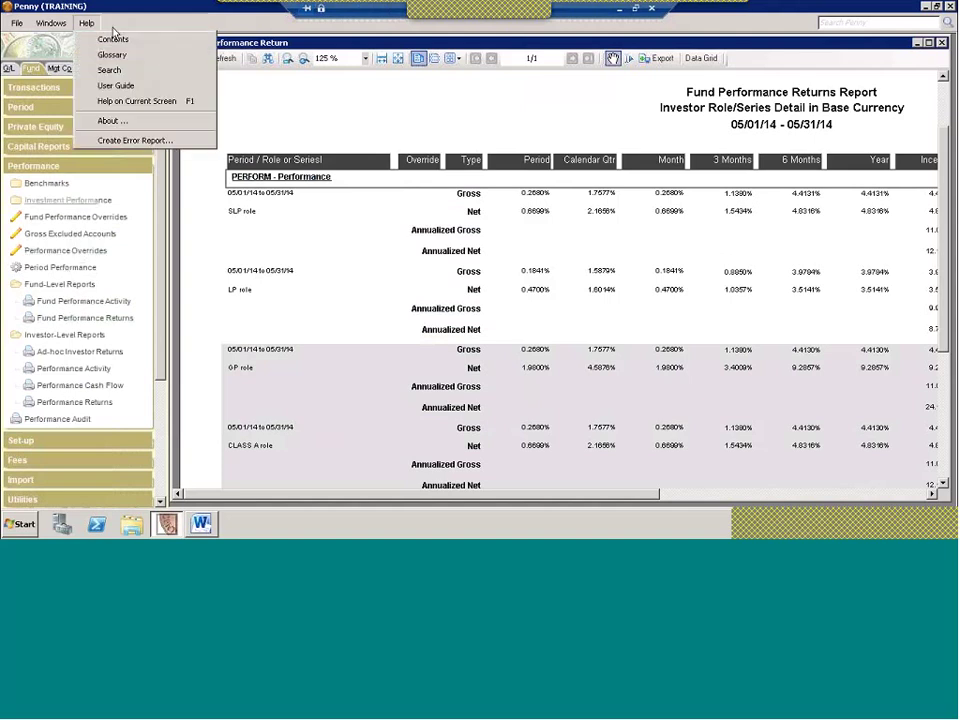
click(145, 42)
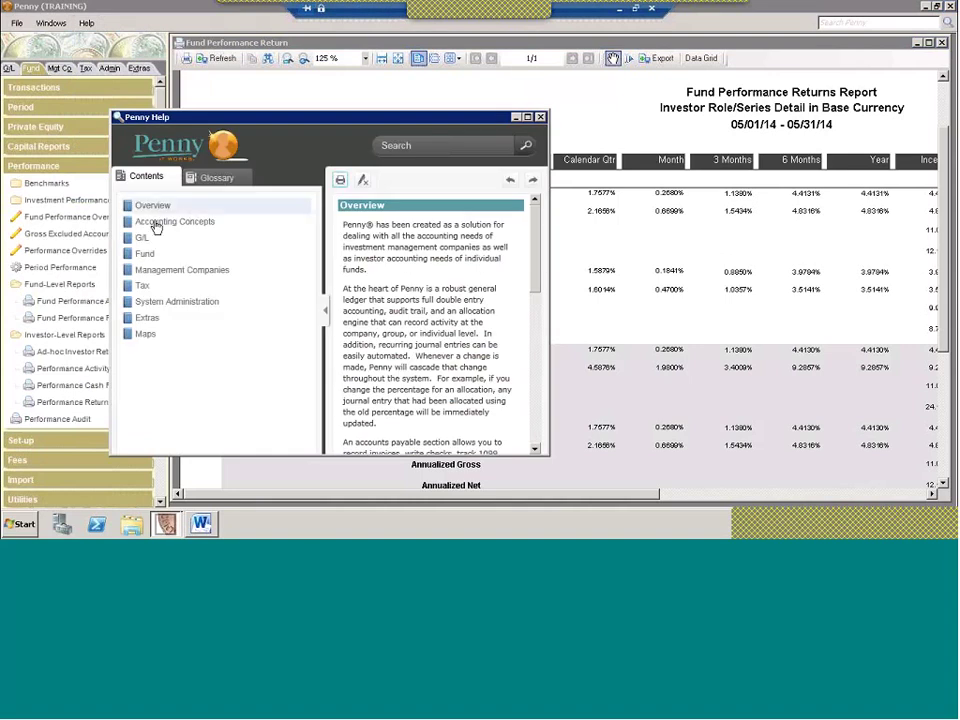
click(193, 231)
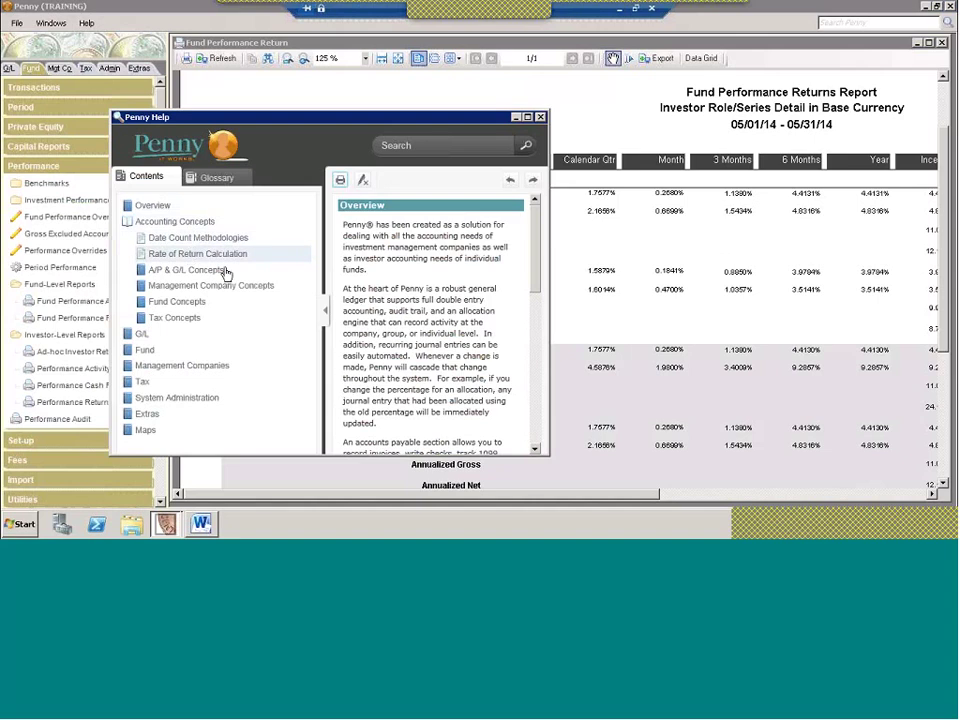
click(527, 117)
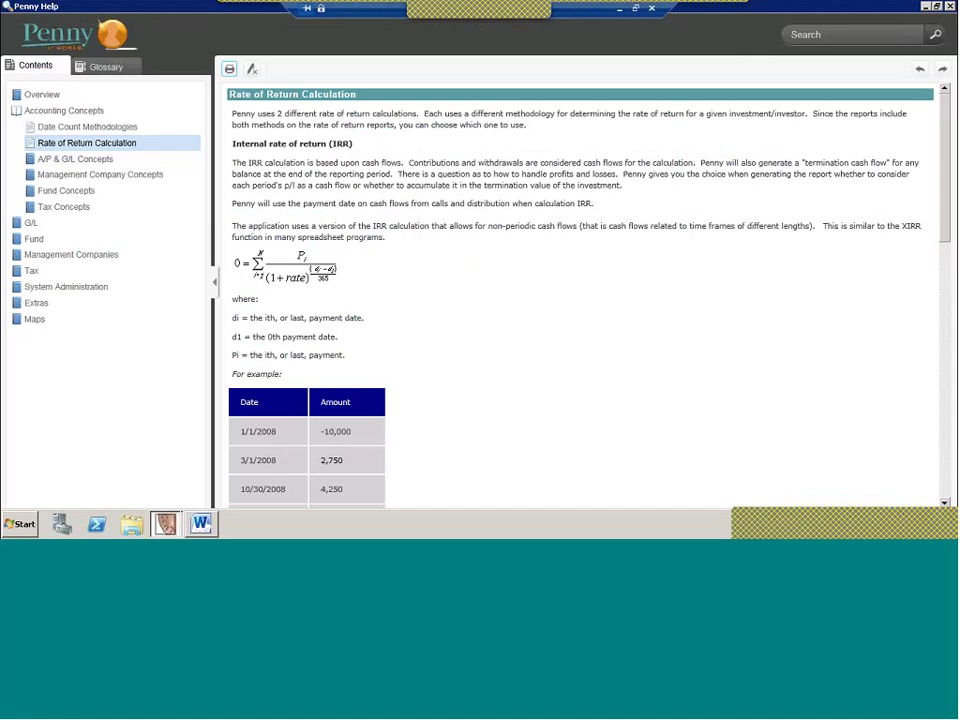
- Read the Rate of Return Calculation topic from internal rate of return through annualized returns and close the help
scroll(409, 335, down, 5)
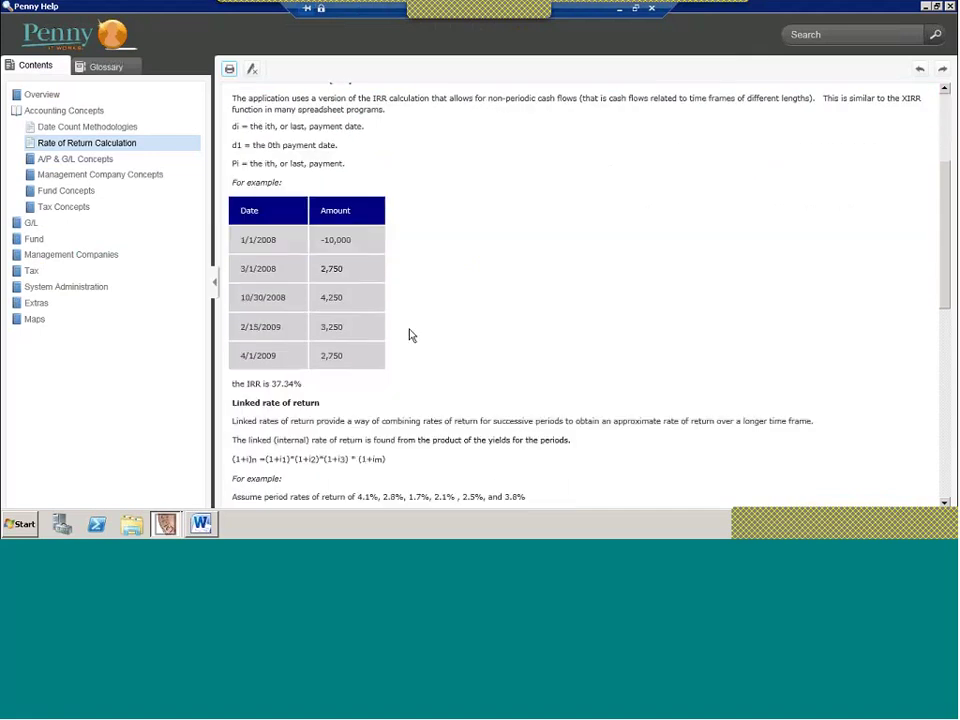
scroll(409, 335, down, 2)
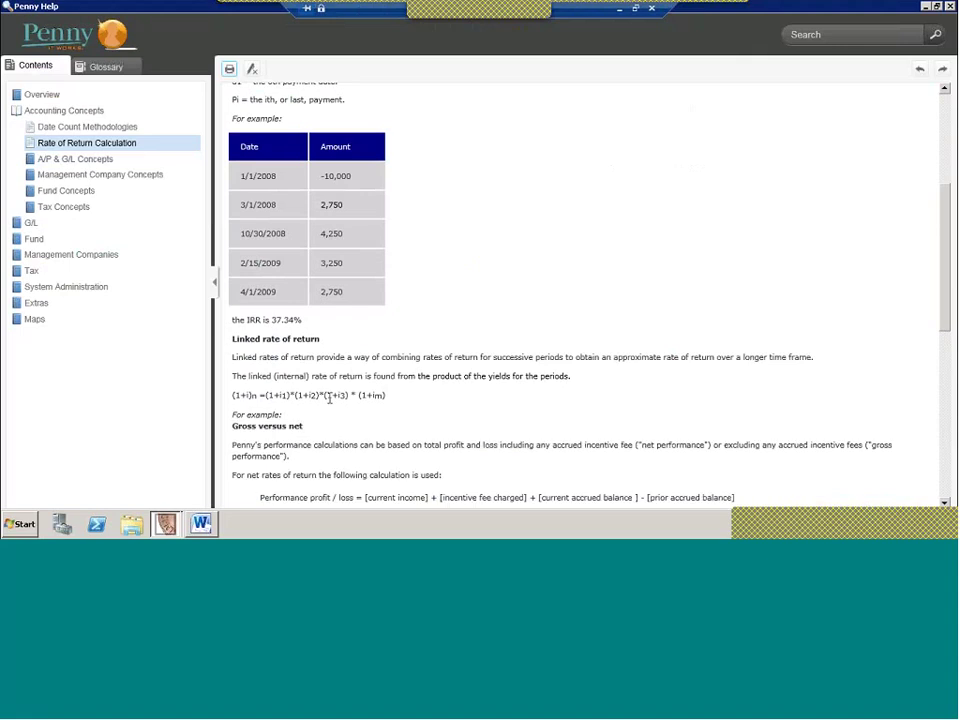
scroll(335, 399, down, 5)
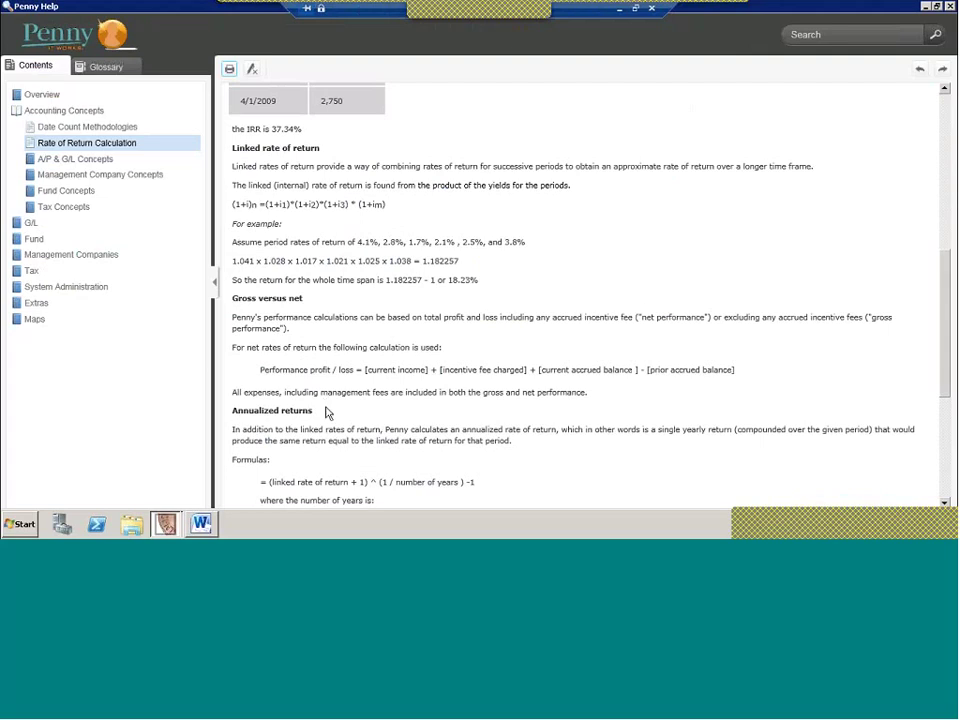
scroll(326, 412, down, 2)
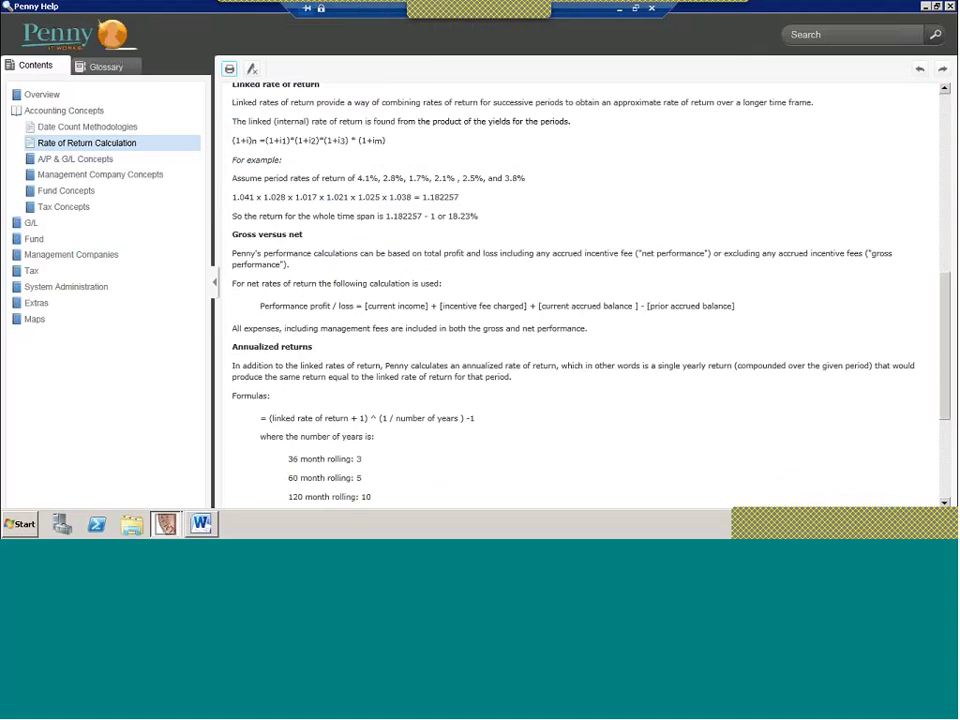
click(951, 8)
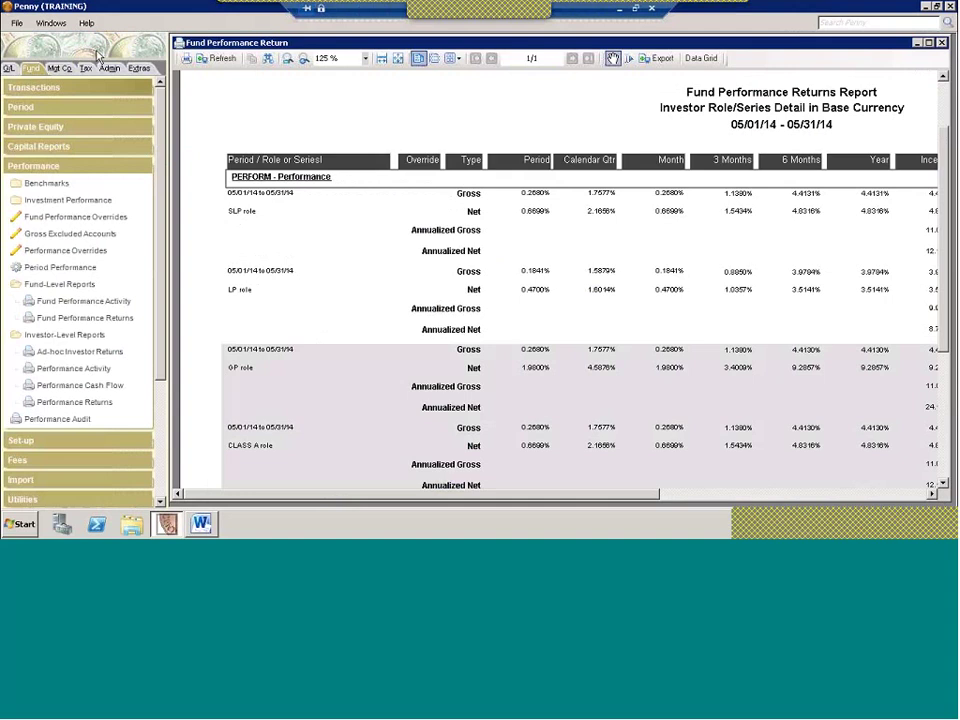
- Open the Performance Calculations help topic under Accounting Concepts, Fund Concepts, read it in an enlarged window, and close the help
click(86, 22)
click(81, 37)
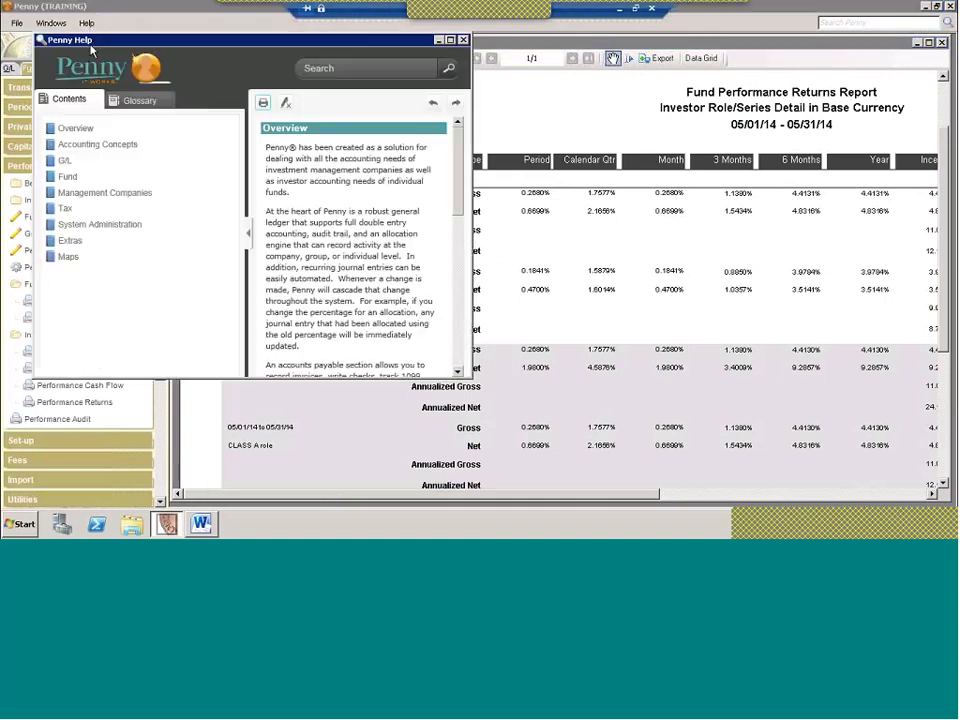
click(73, 147)
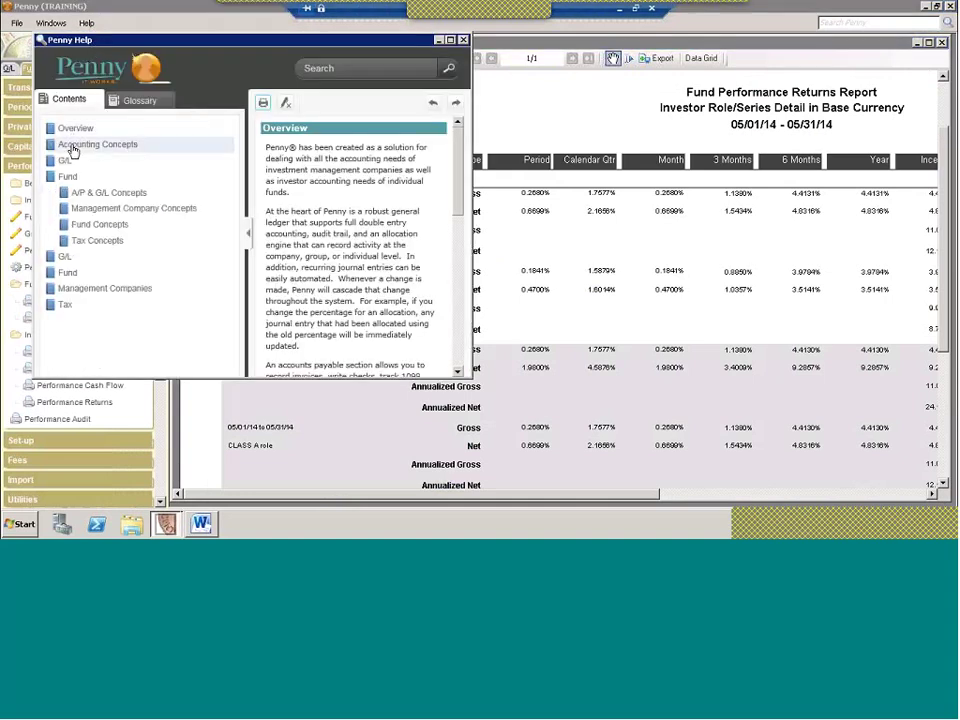
click(86, 226)
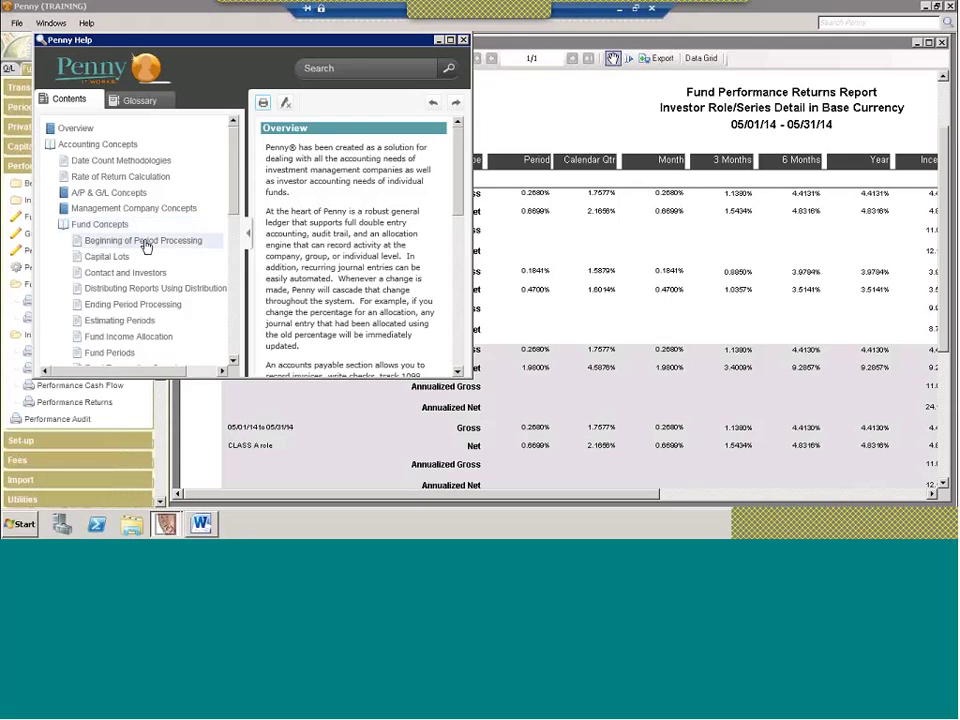
scroll(230, 262, down, 5)
scroll(230, 262, down, 1)
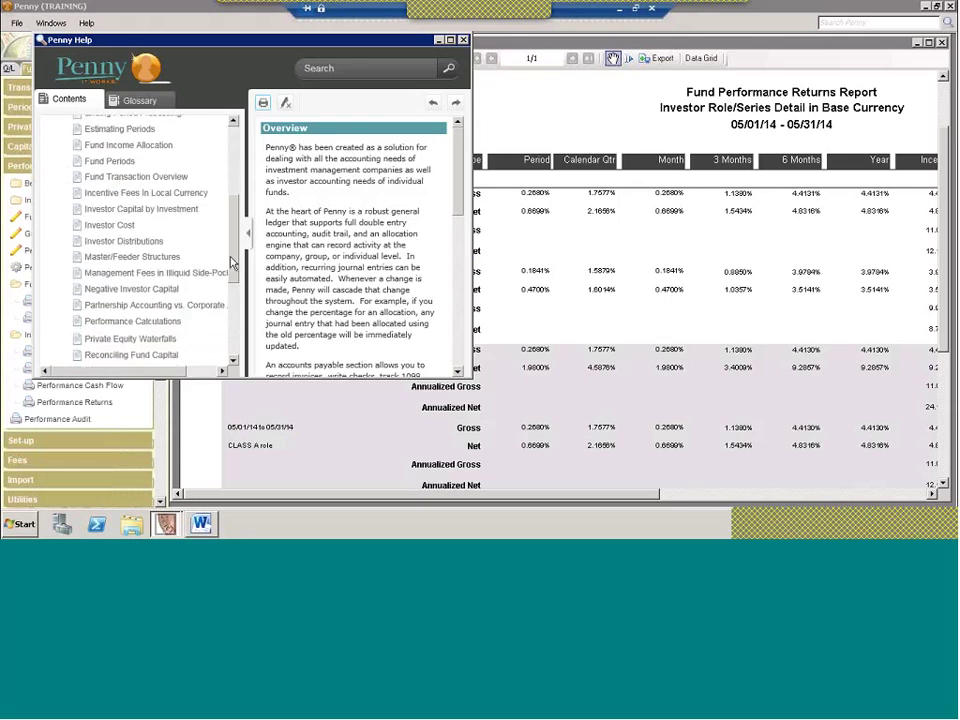
click(148, 322)
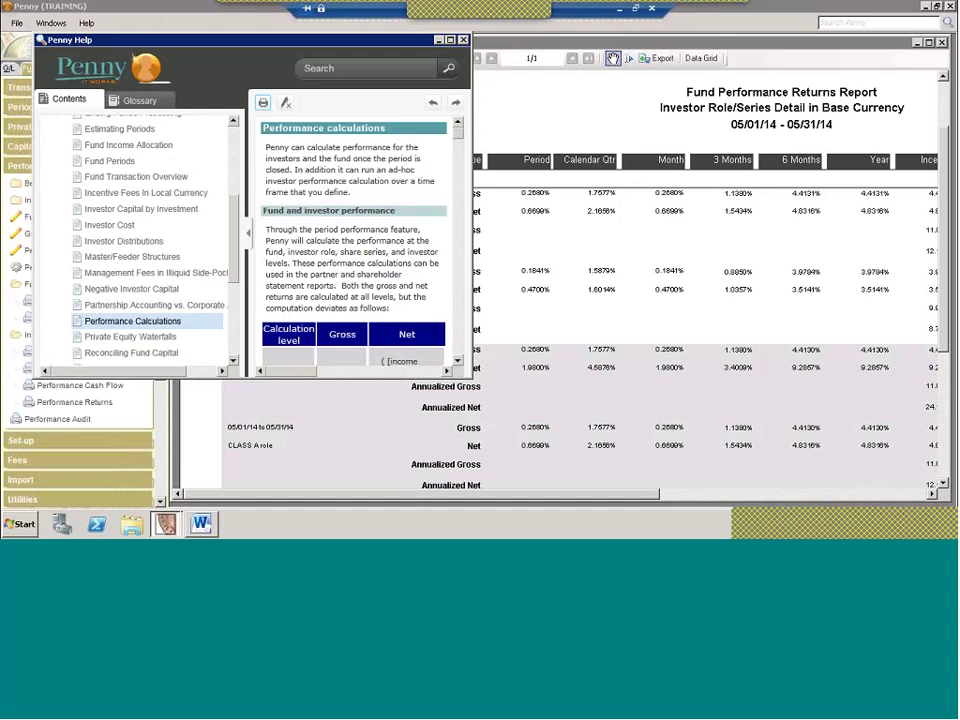
click(437, 40)
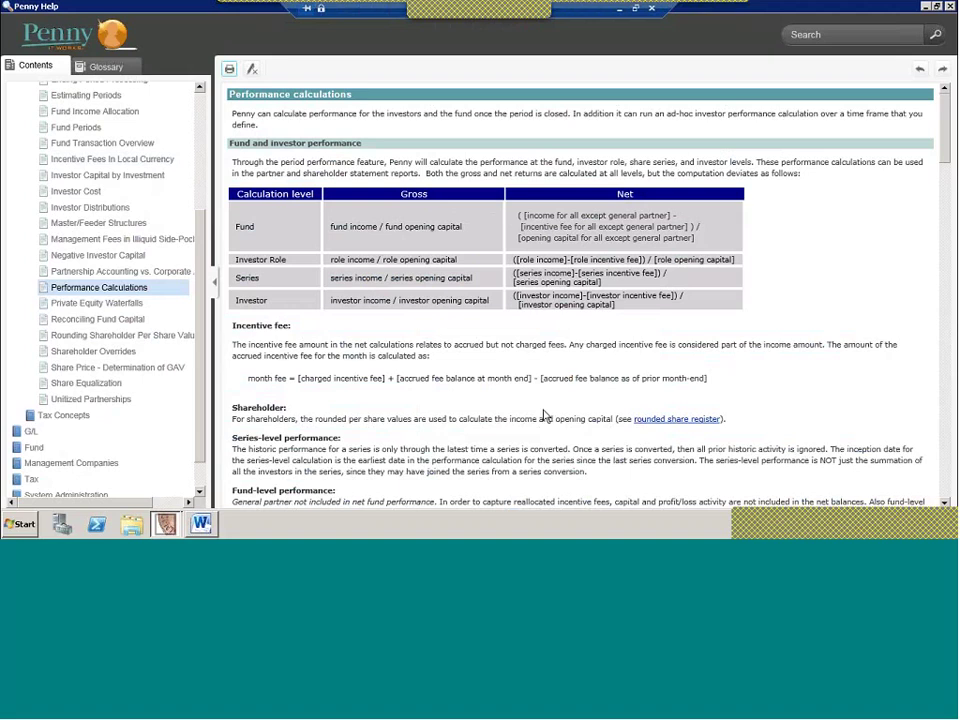
click(950, 8)
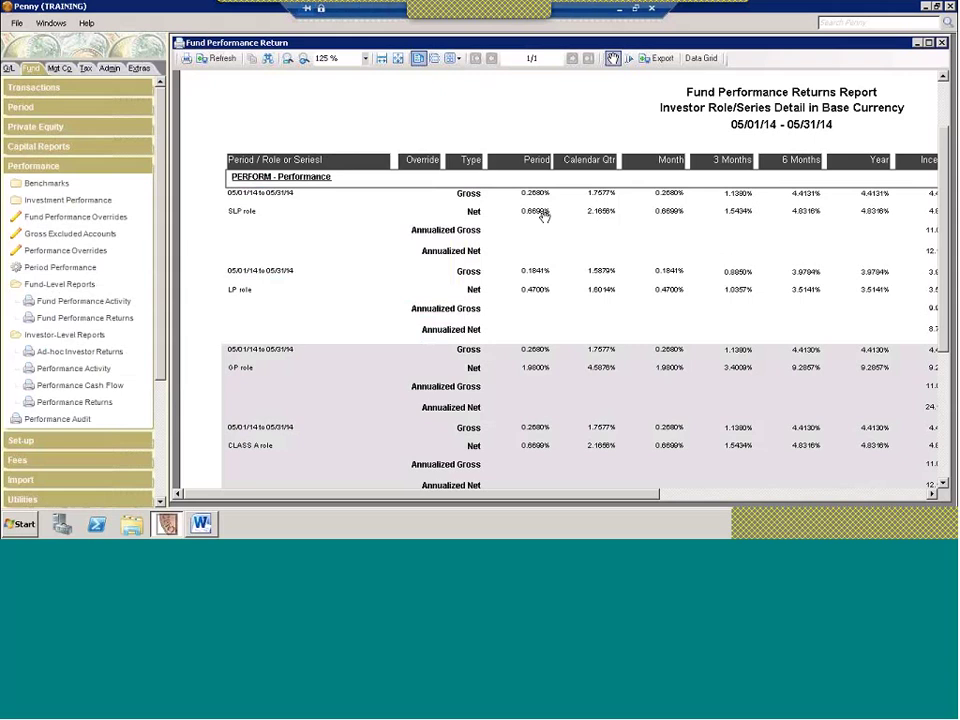
- Run the Fund Performance Activity detail report for PERFORM from 05/01/14 to 05/31/14, review its columns, and close the open fund-level reports
click(87, 303)
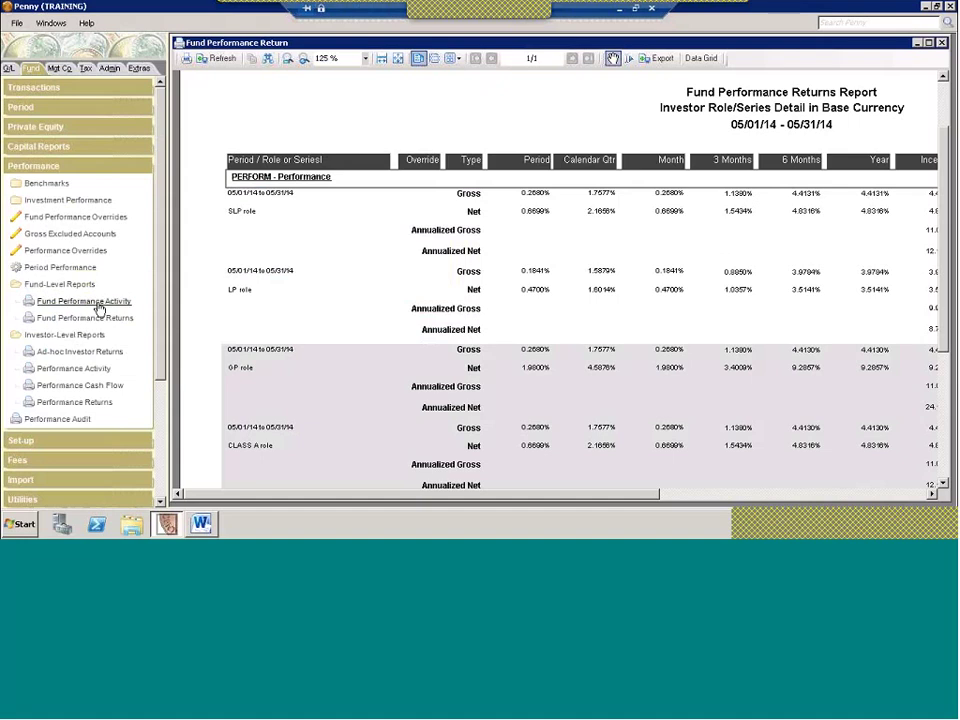
click(97, 303)
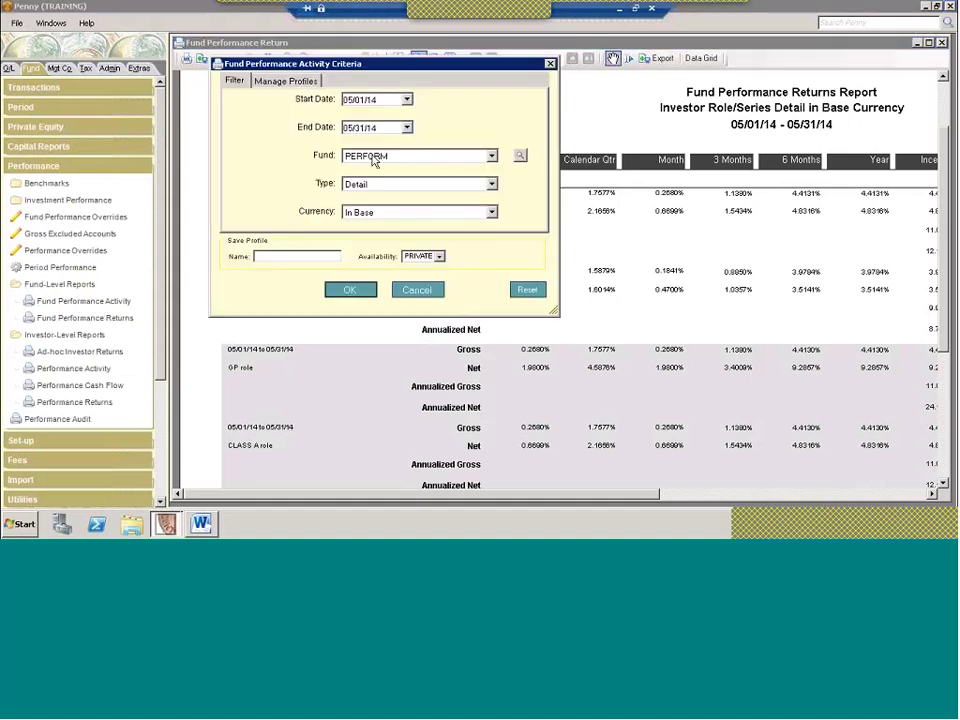
click(346, 288)
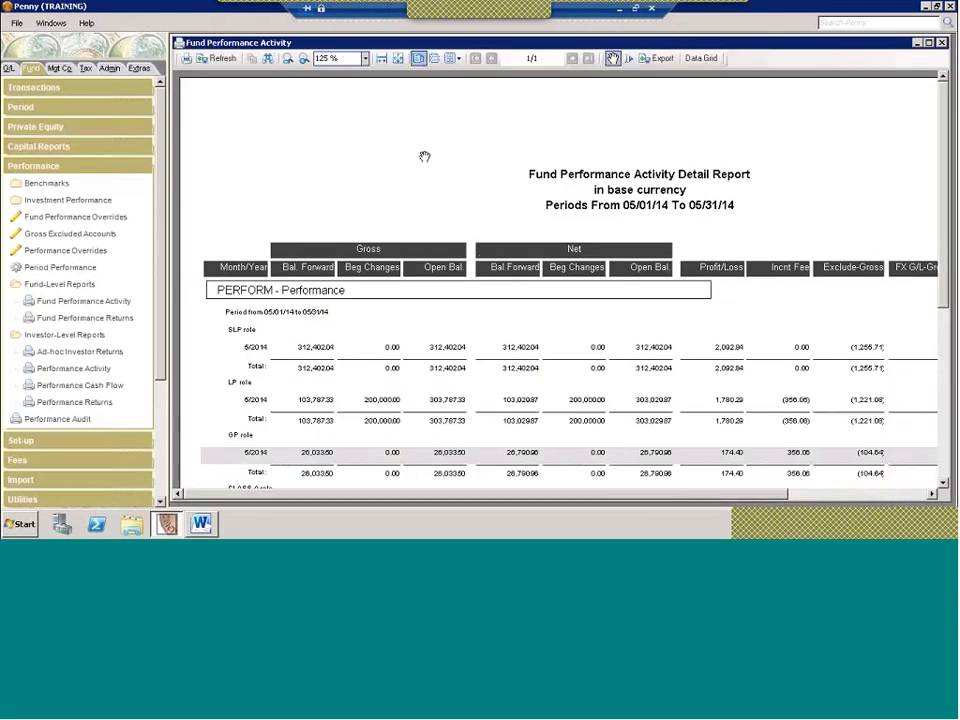
scroll(424, 155, down, 3)
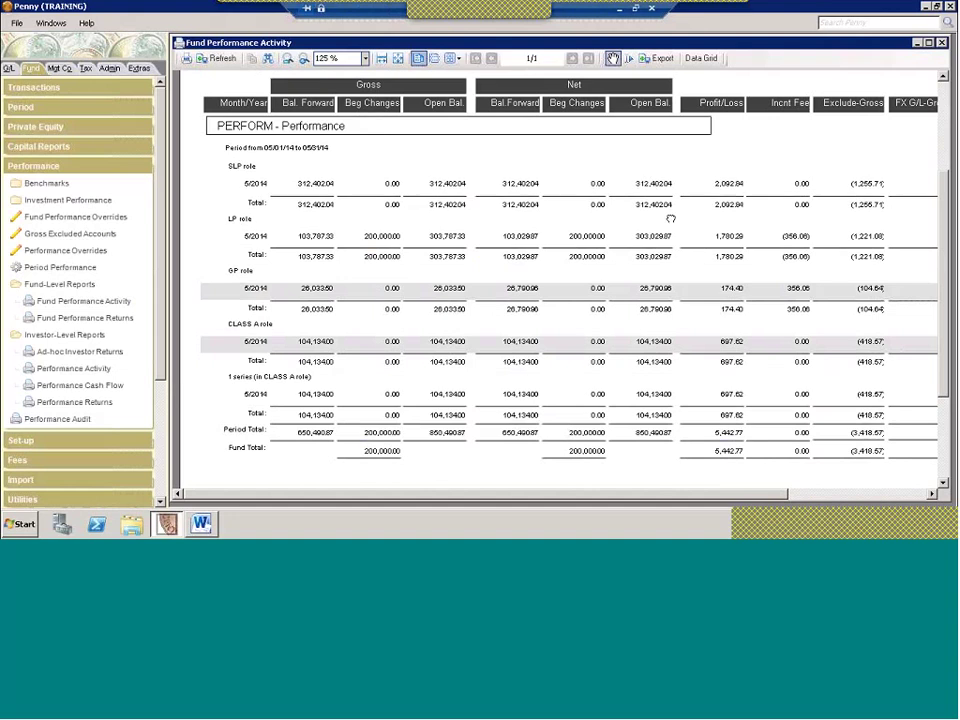
drag(634, 229, 499, 194)
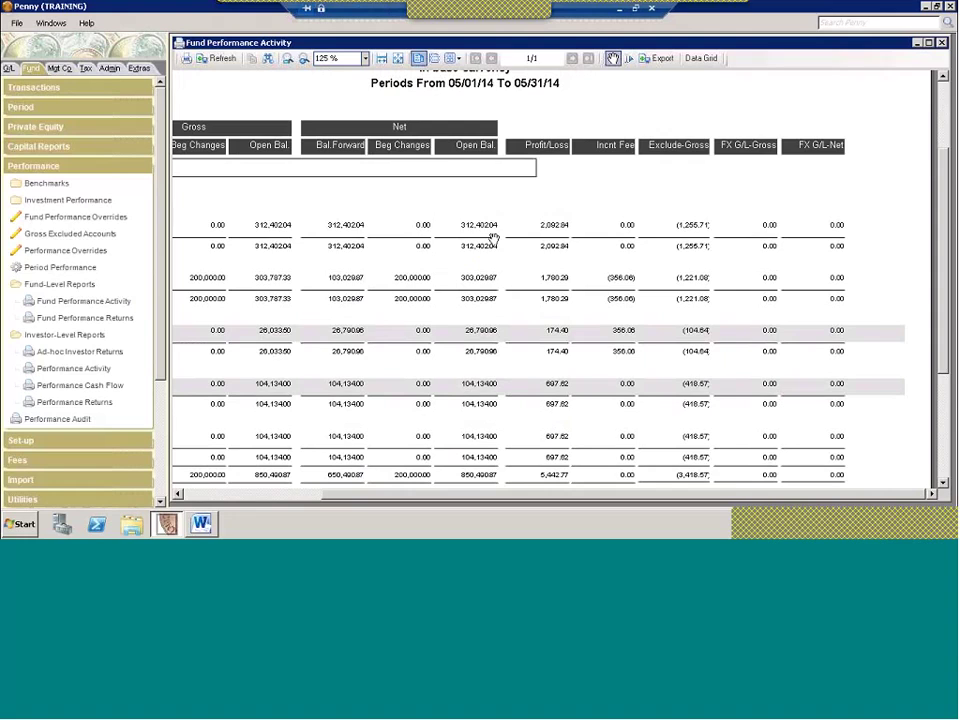
click(941, 43)
click(942, 43)
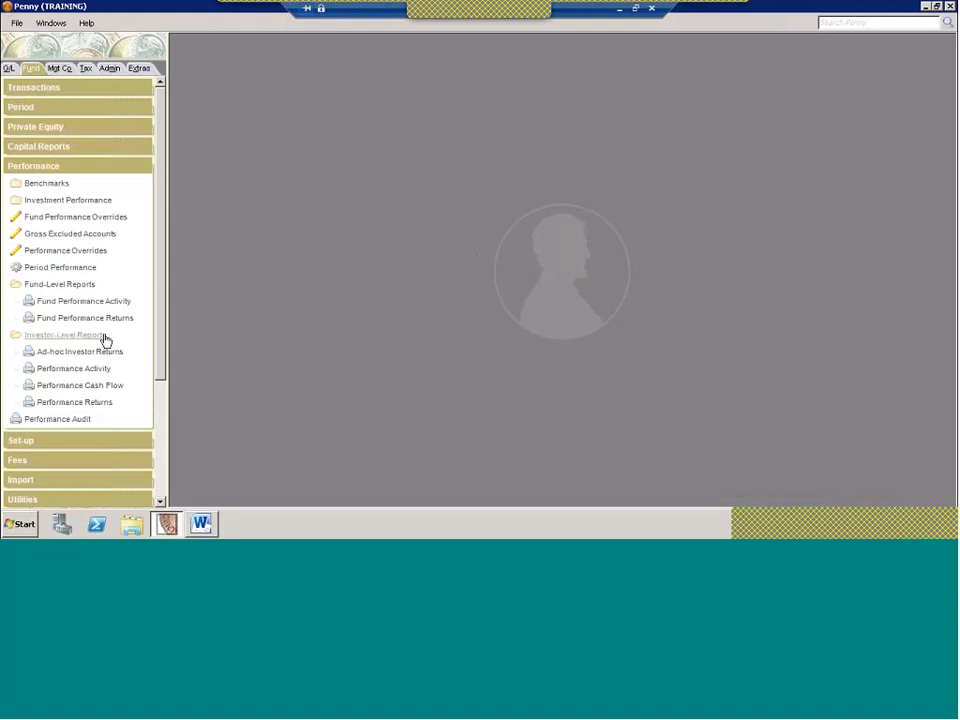
- Run the investor-level Performance Returns report by period for PERFORM with the investor set to <all> and review the returns per investor
click(102, 408)
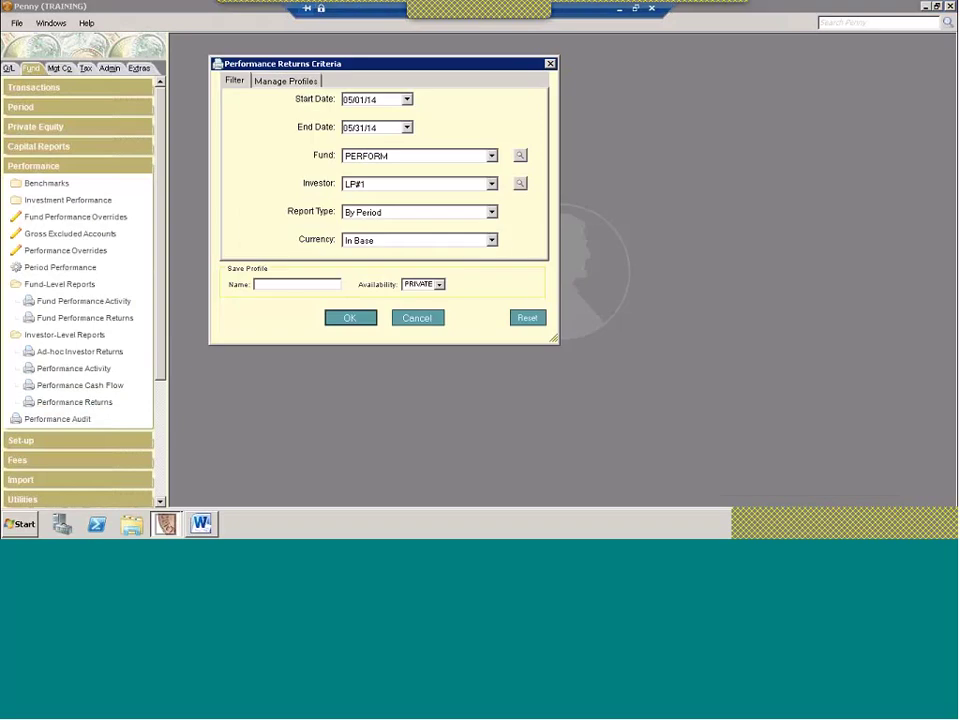
click(348, 318)
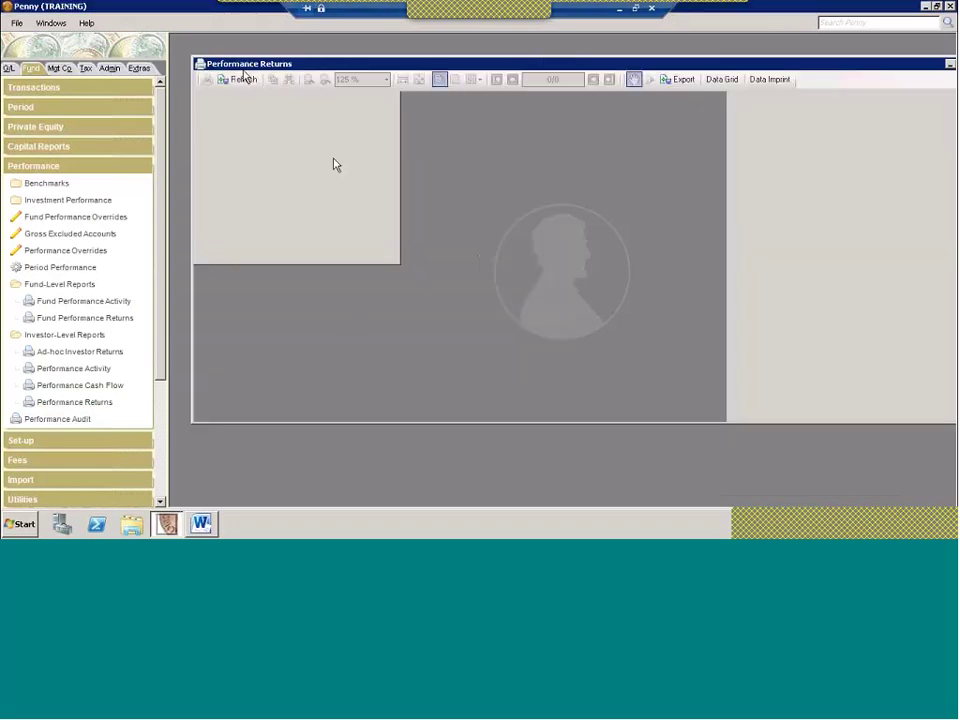
click(242, 79)
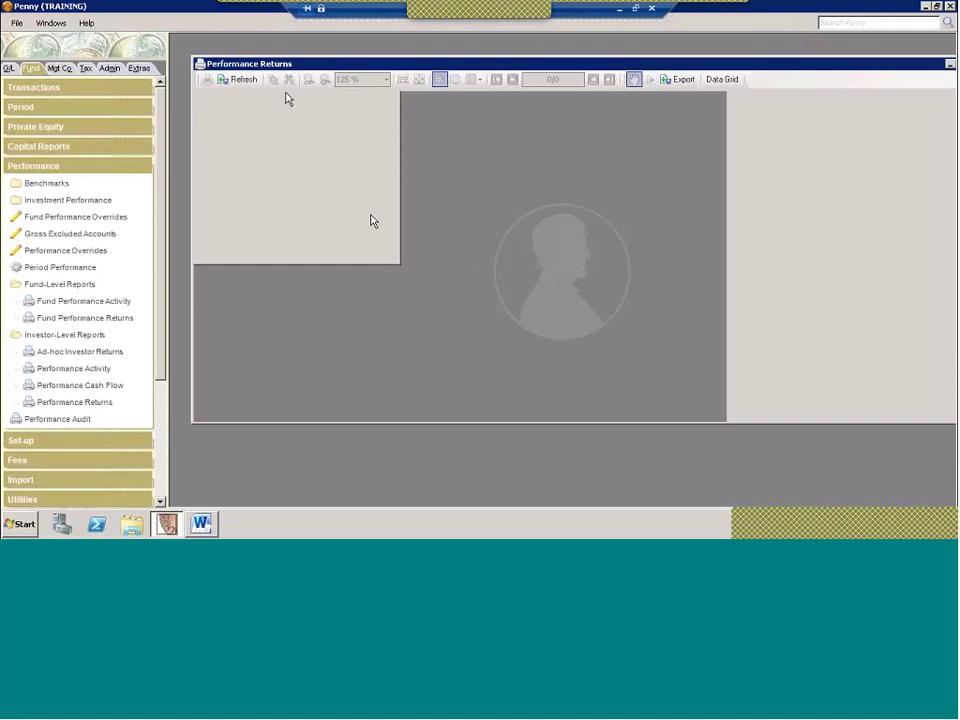
click(491, 184)
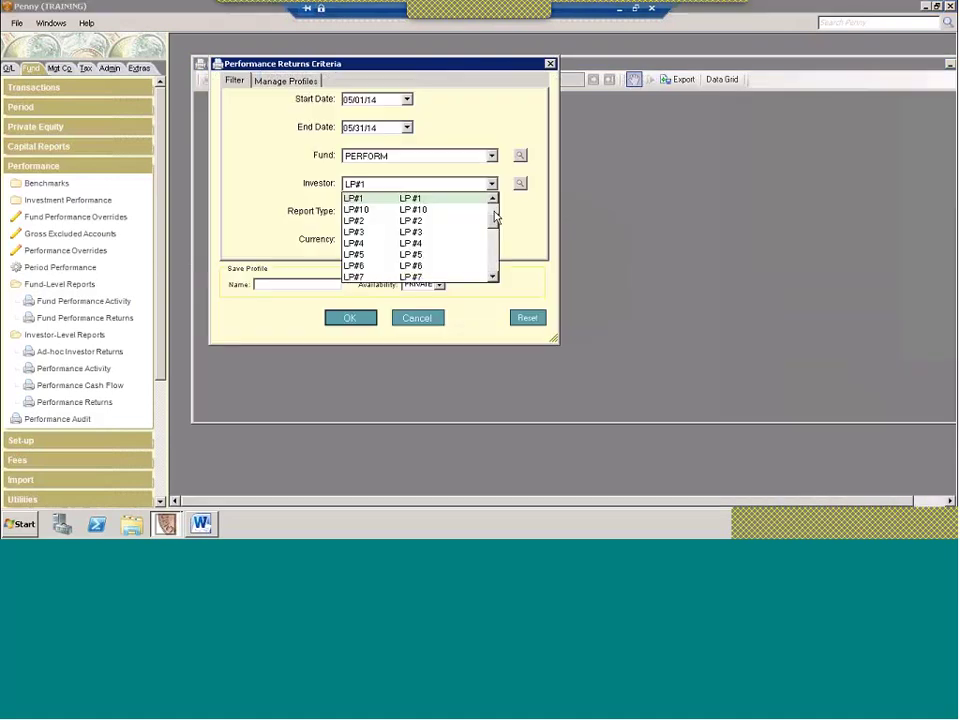
scroll(492, 212, up, 1)
click(480, 199)
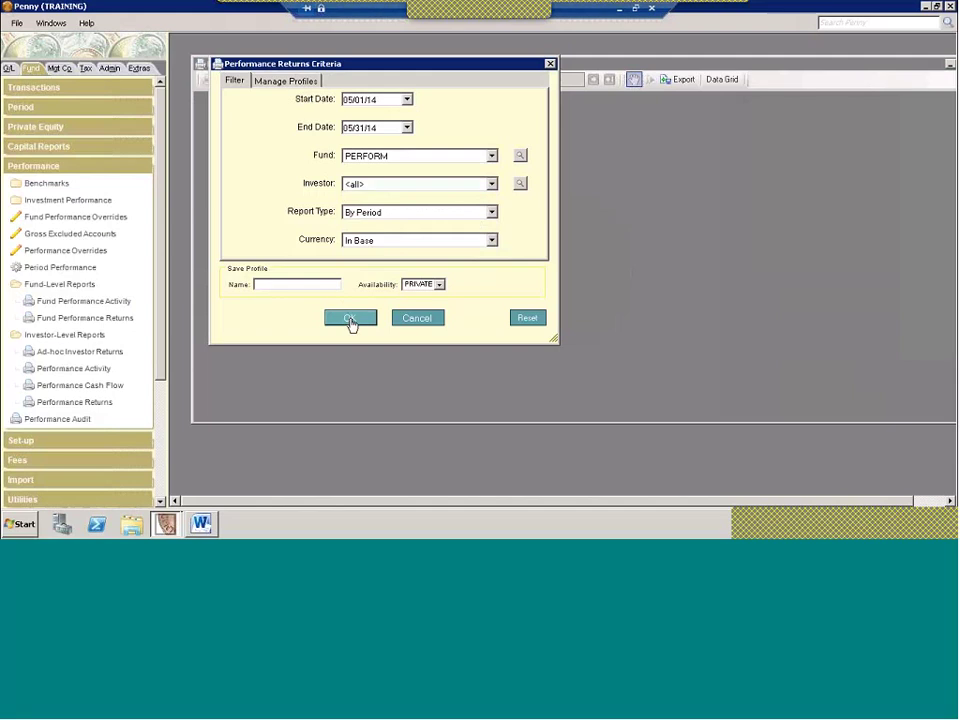
key(Return)
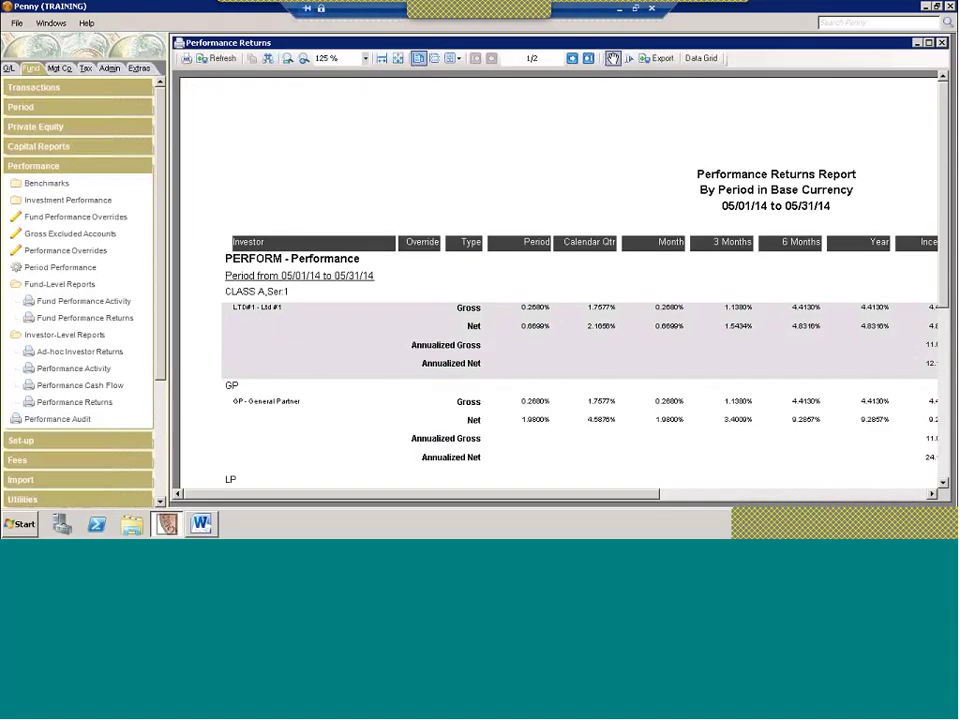
scroll(307, 344, down, 4)
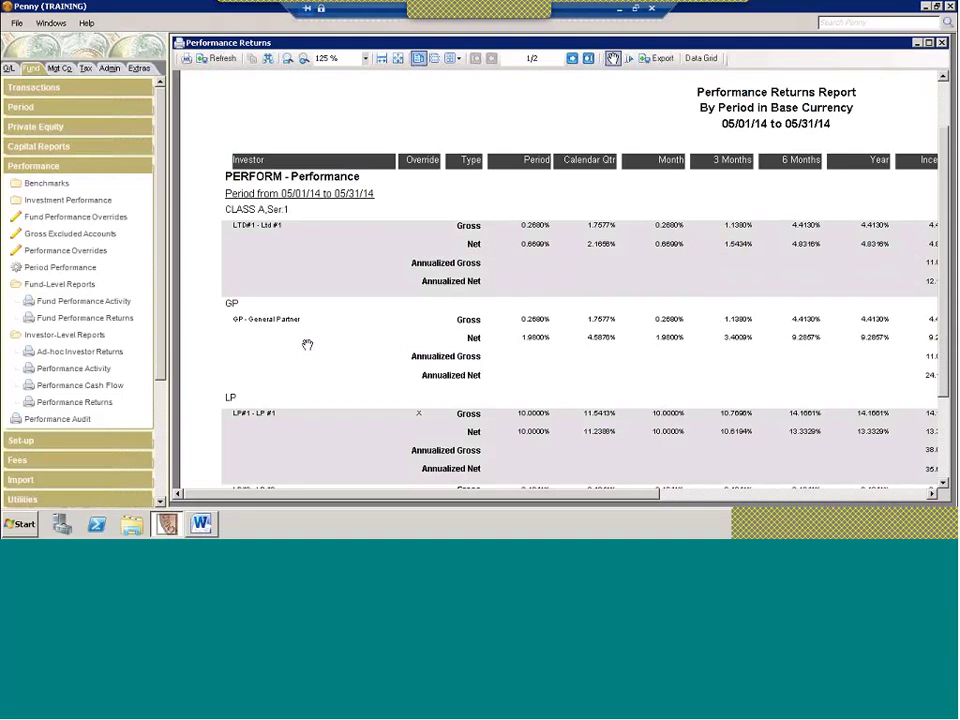
scroll(307, 344, down, 2)
scroll(305, 341, up, 3)
- Run the investor-level Performance Activity summary report for 05/01/14 to 05/31/14, view it enlarged, and close both investor-level reports
click(86, 370)
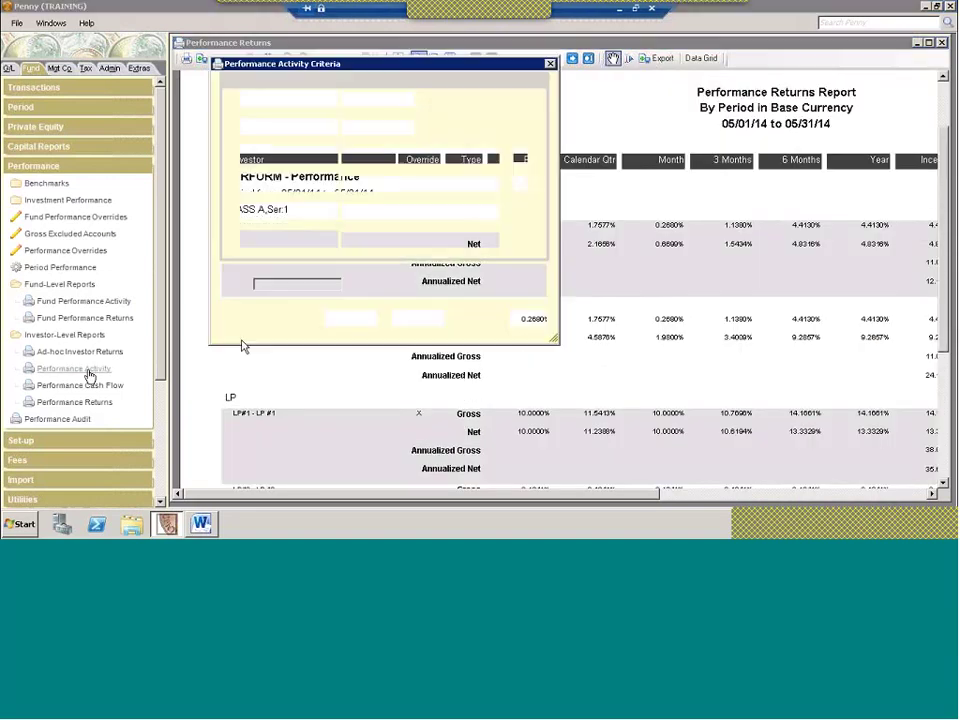
click(352, 318)
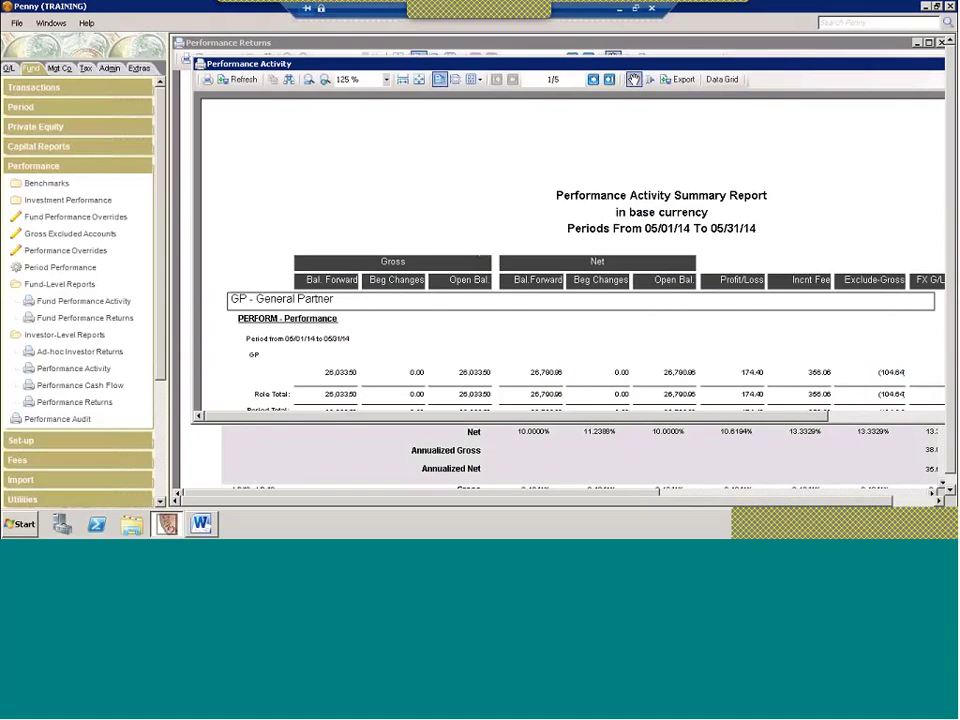
double_click(432, 64)
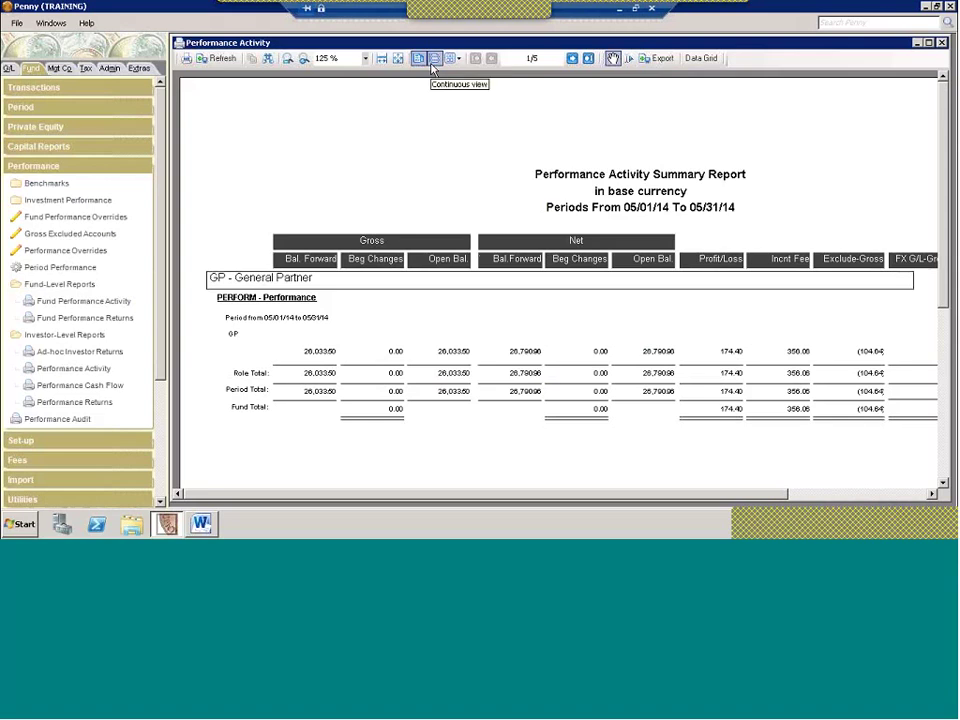
click(941, 45)
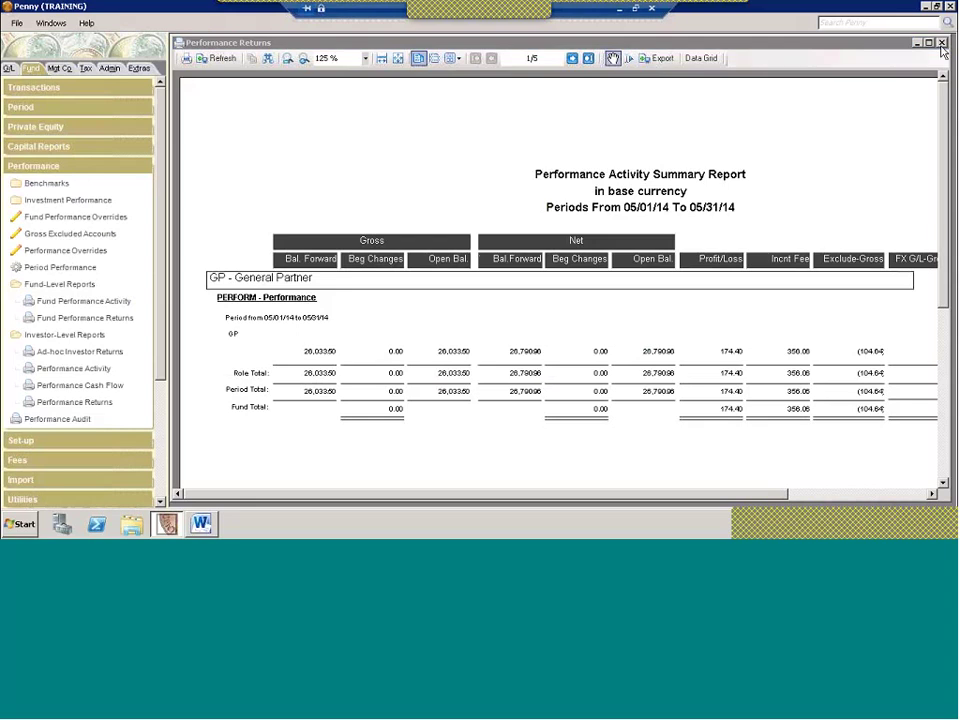
click(941, 44)
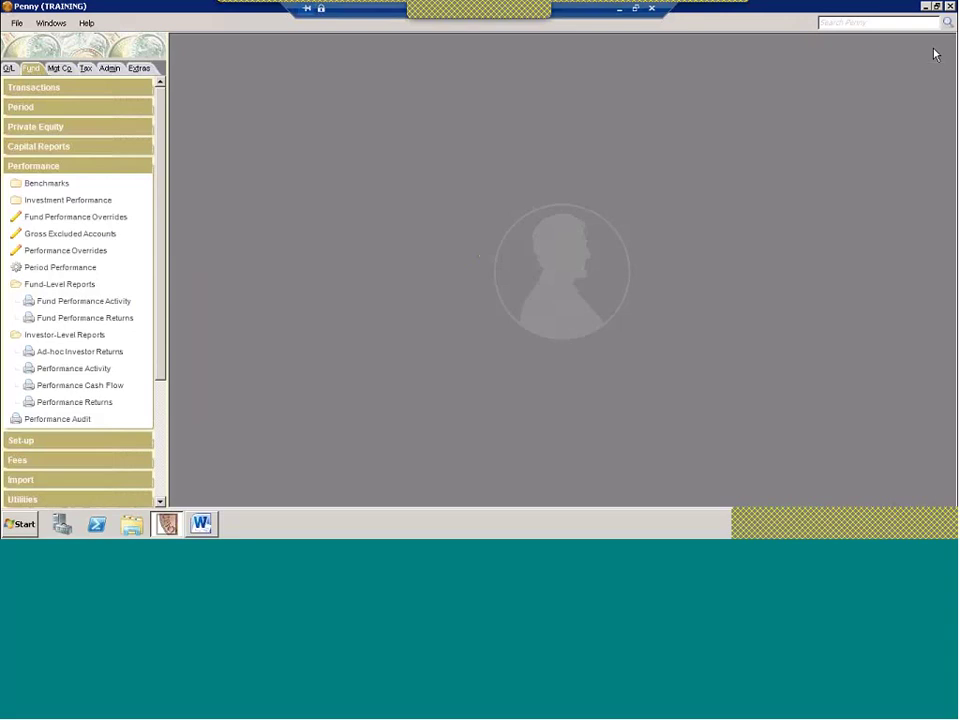
- Run the Performance Audit report for PERFORM with period end 05/31/14, all investors and the By Investor type
click(52, 422)
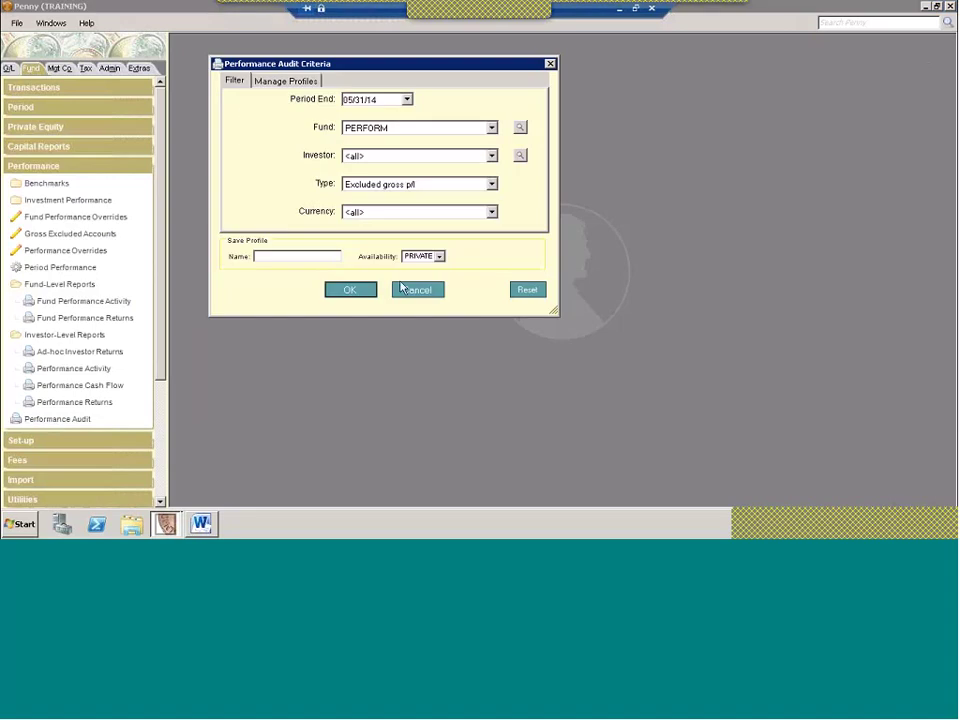
click(410, 187)
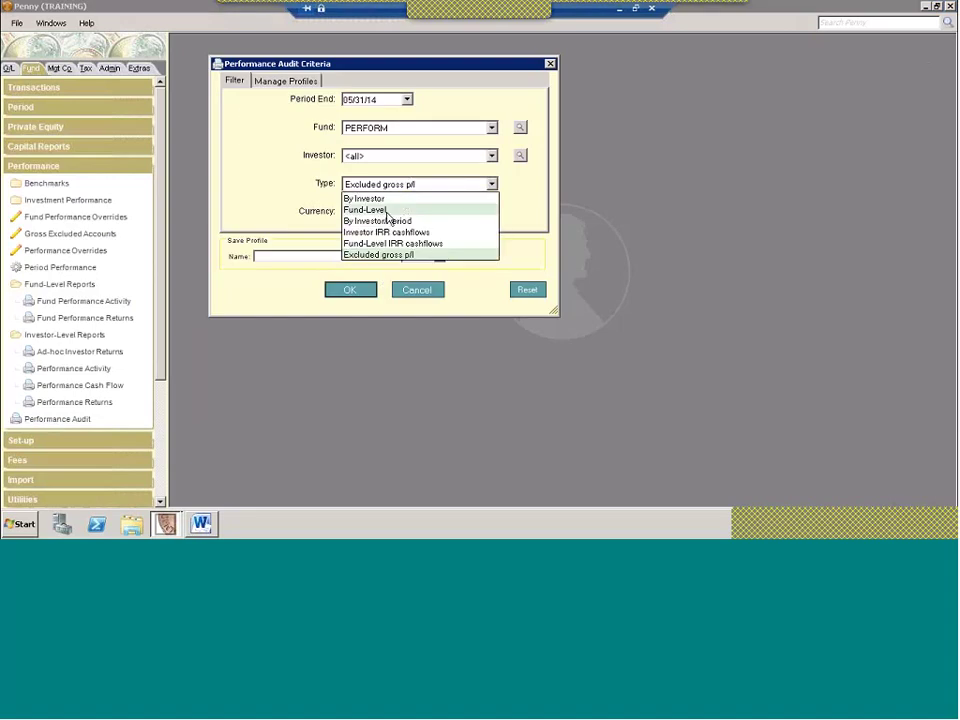
click(376, 198)
click(392, 187)
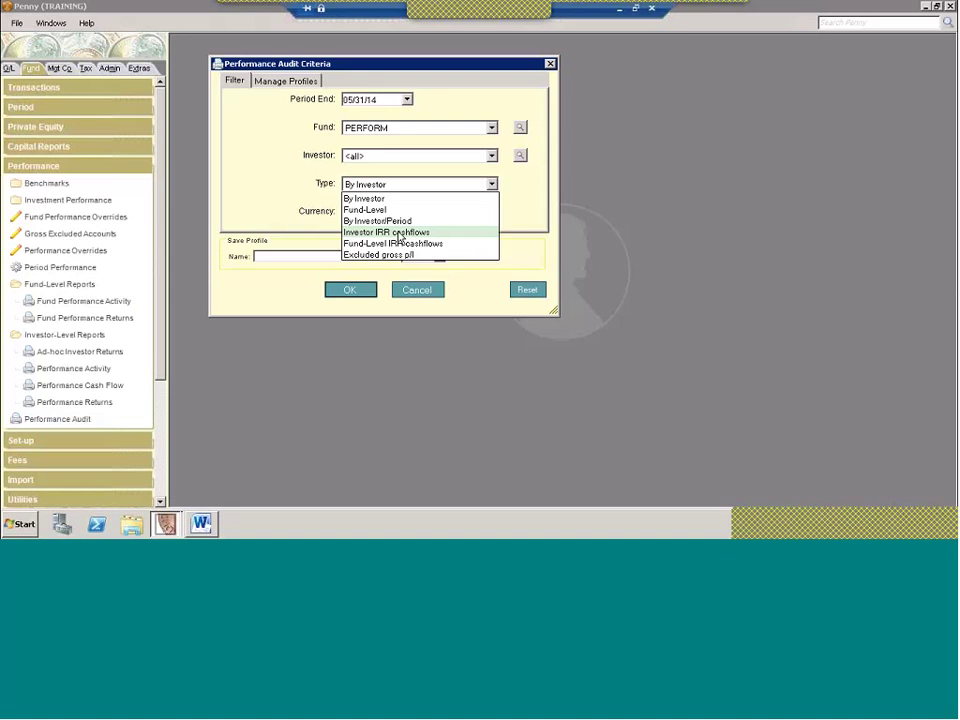
click(365, 198)
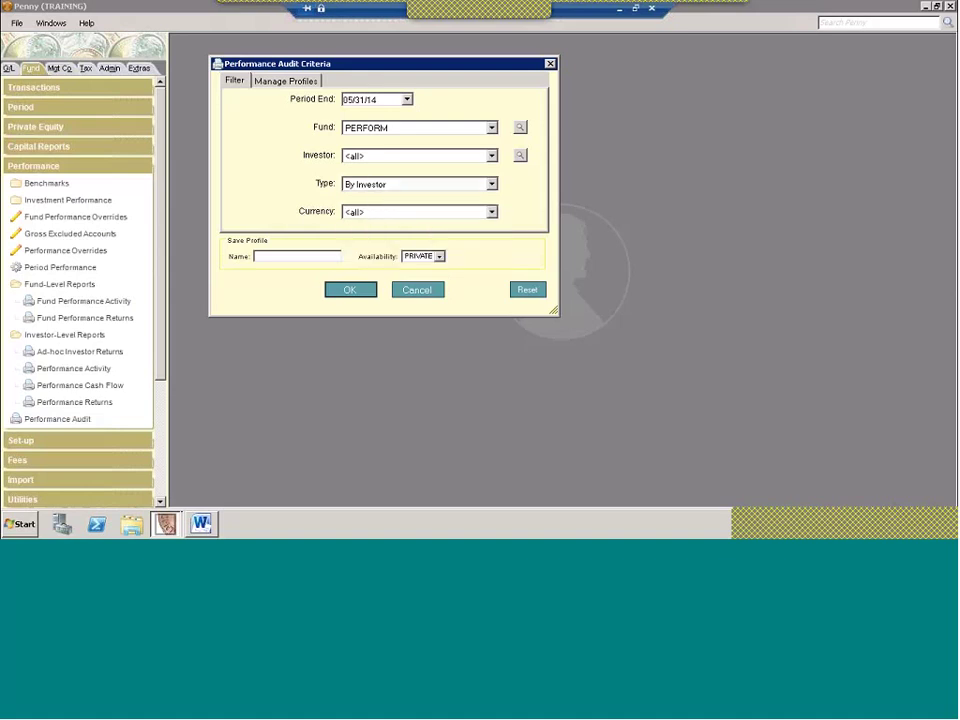
click(351, 290)
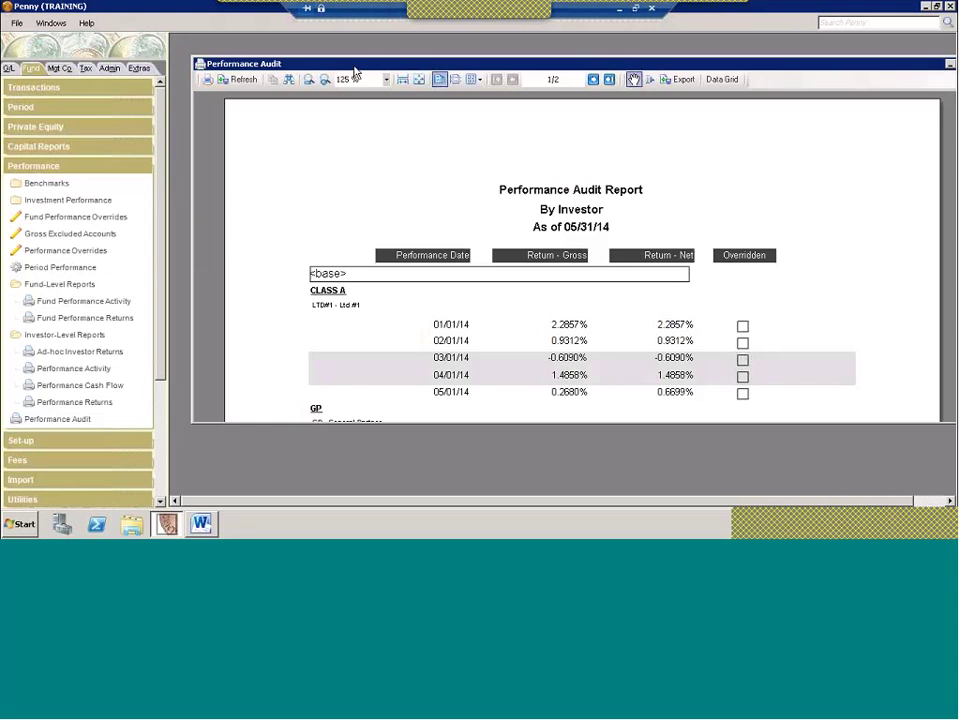
- Enlarge the Performance Audit report and rerun it for fund PE with period end 05/31/13 and the Investor IRR cashflows type
double_click(354, 66)
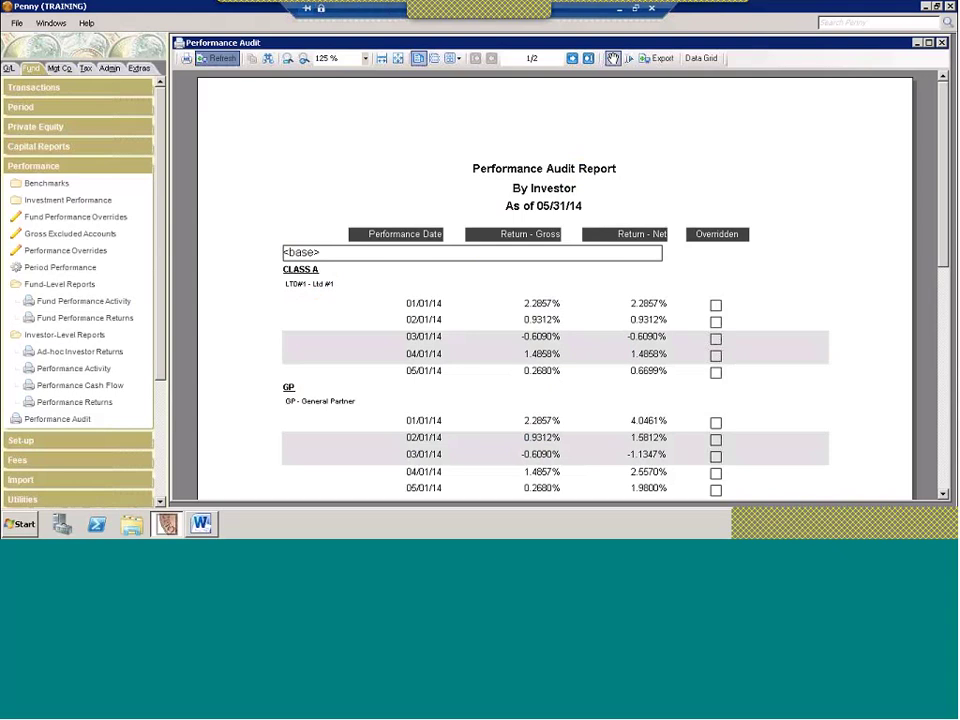
click(491, 184)
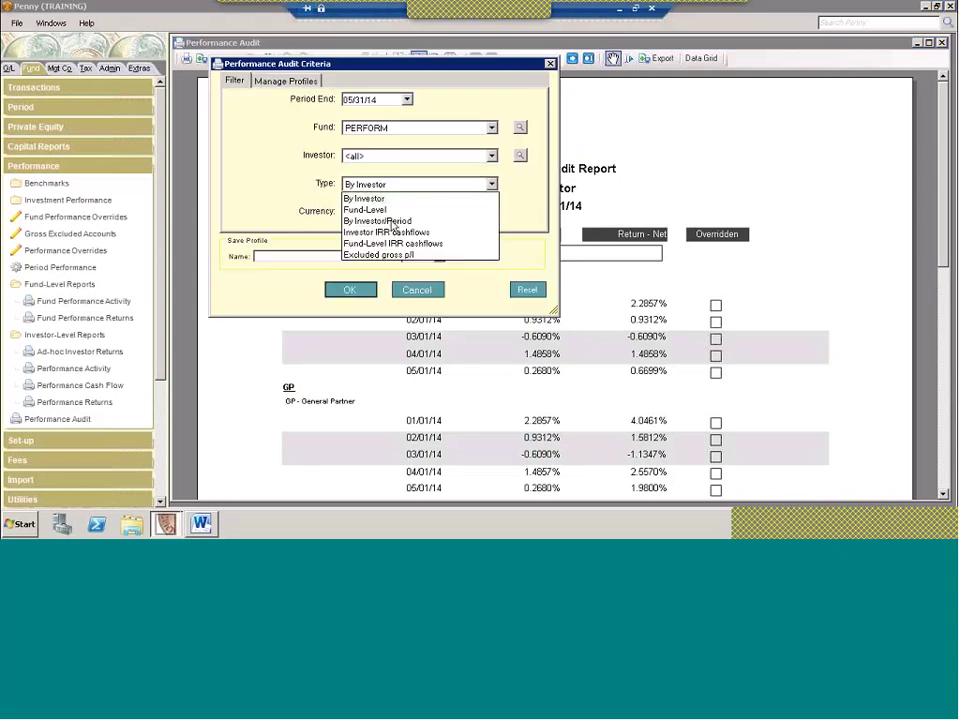
click(391, 233)
click(380, 128)
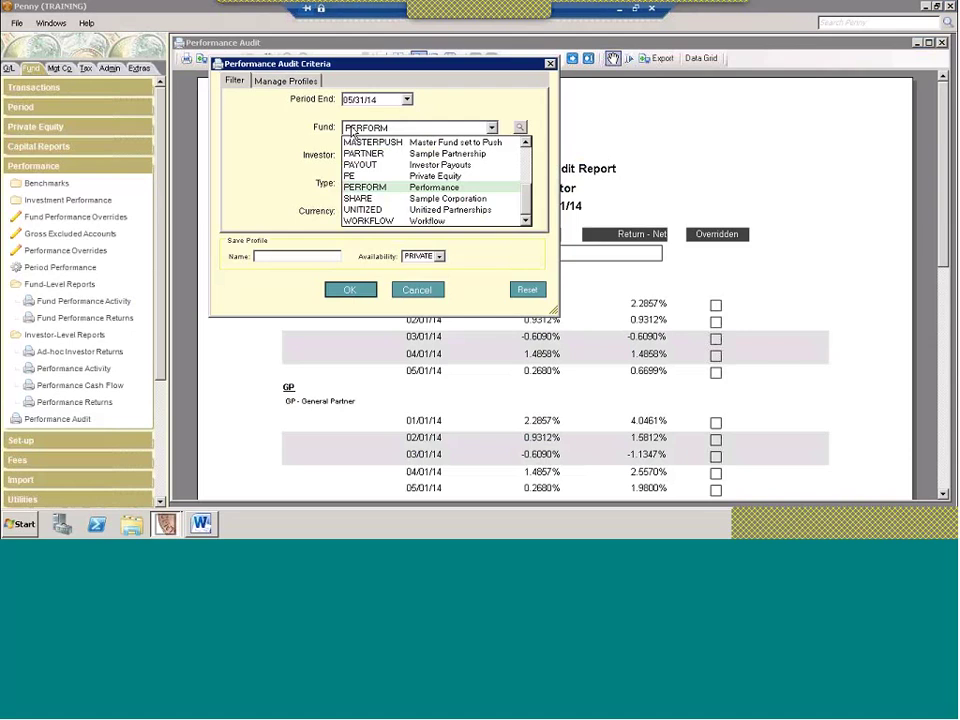
click(372, 176)
click(377, 101)
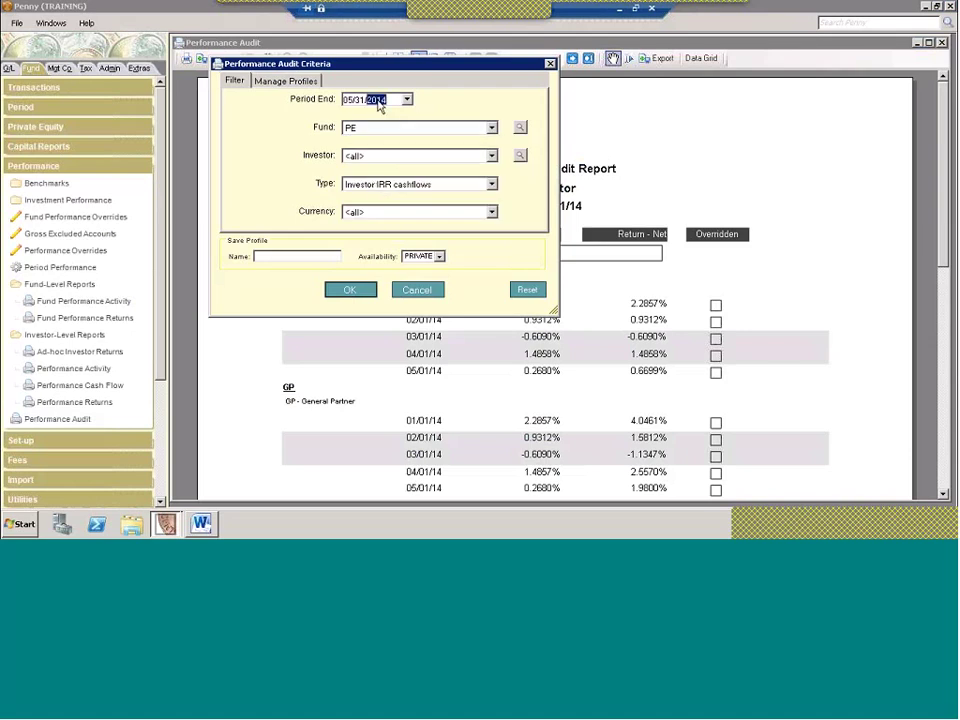
key(Down)
click(363, 292)
click(357, 299)
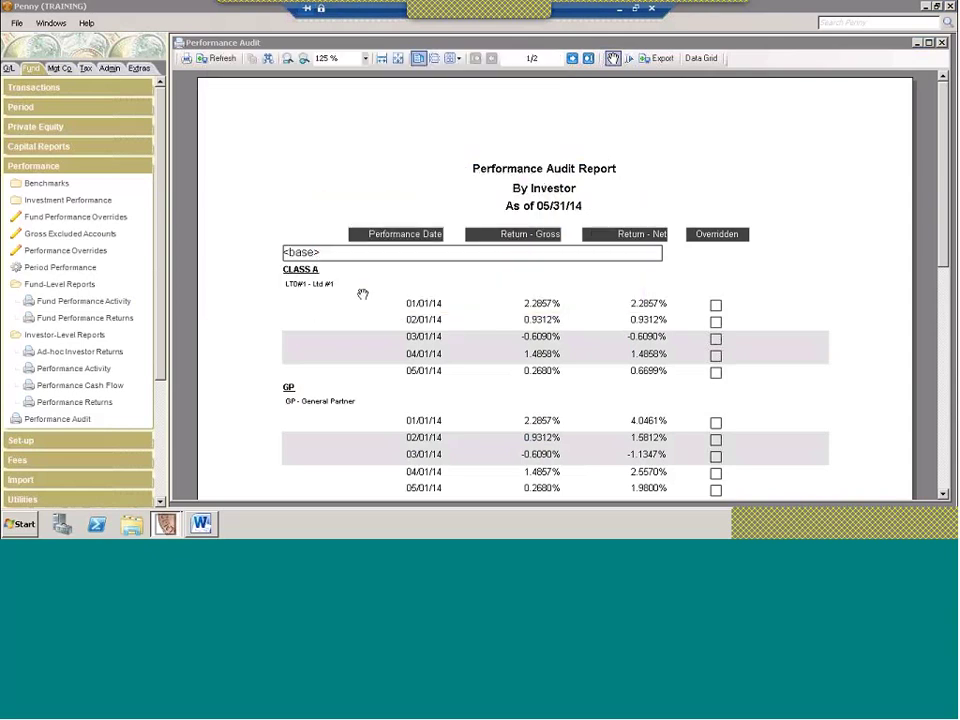
- Rerun the Investor IRR cashflows audit for fund PE with the period end set to 04/30/13
click(215, 58)
click(347, 101)
text(0)
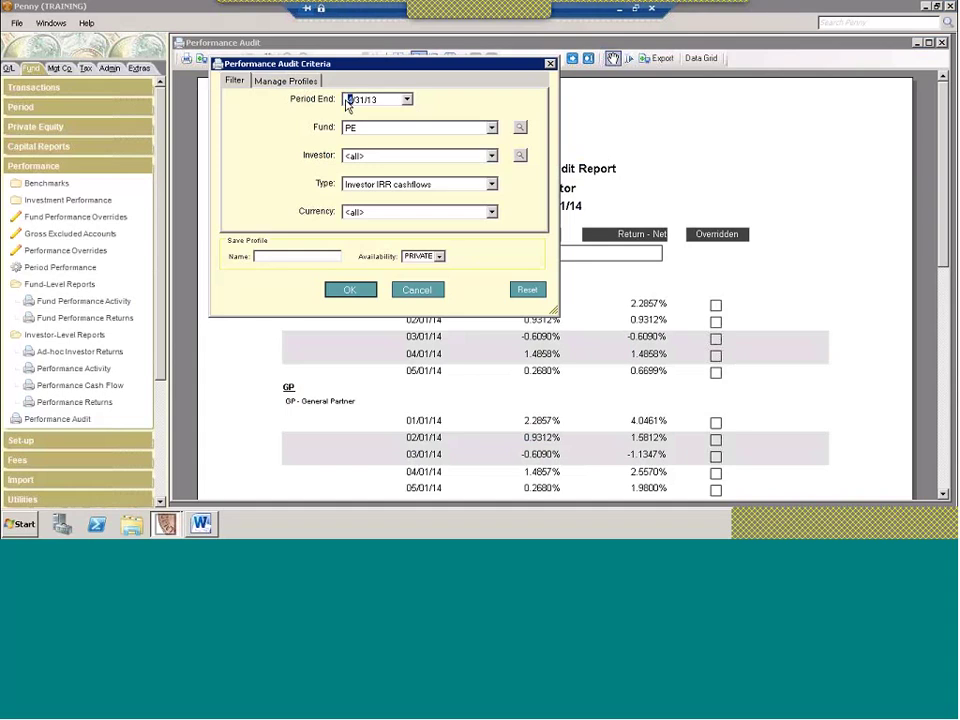
text(4)
click(352, 290)
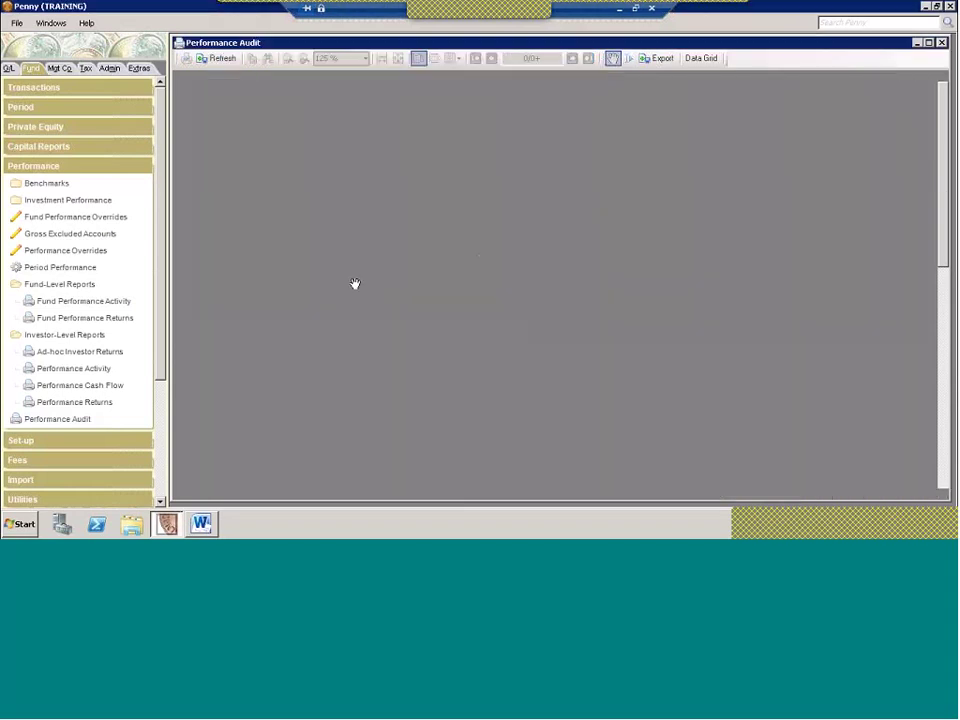
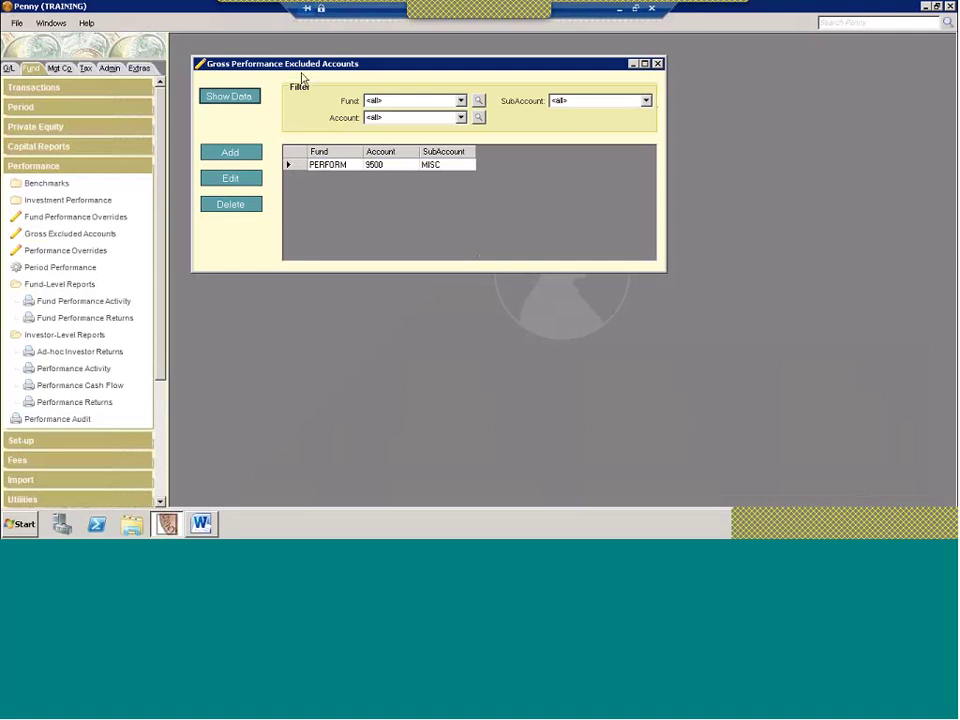
- Open the PERFORM gross performance exclusion for account 9500, check its settings, and close the excluded accounts window without saving
double_click(296, 164)
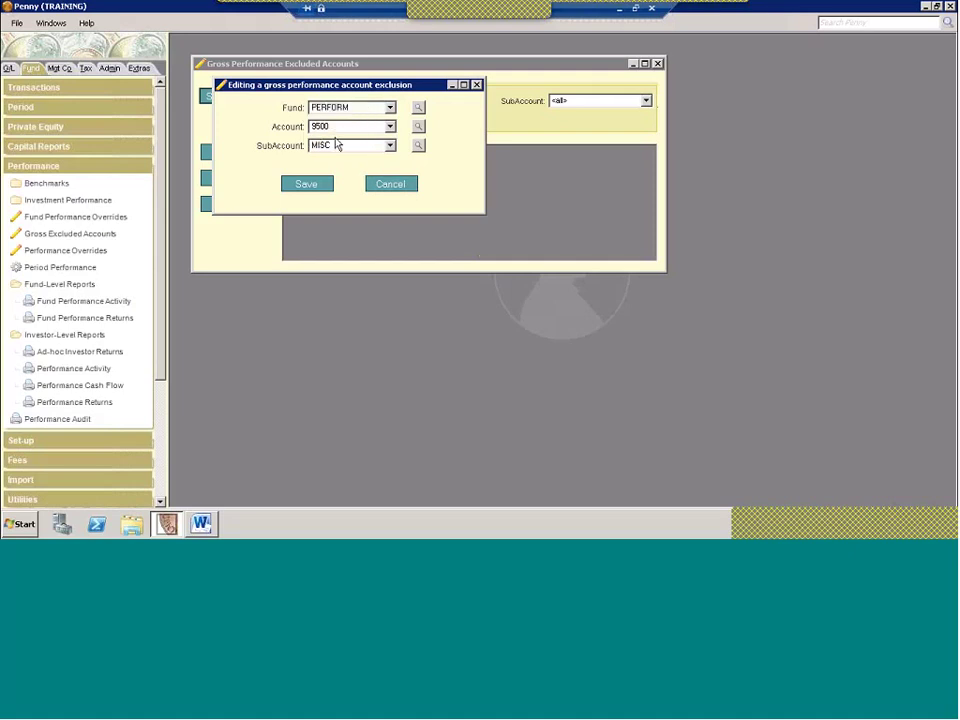
click(398, 185)
click(659, 66)
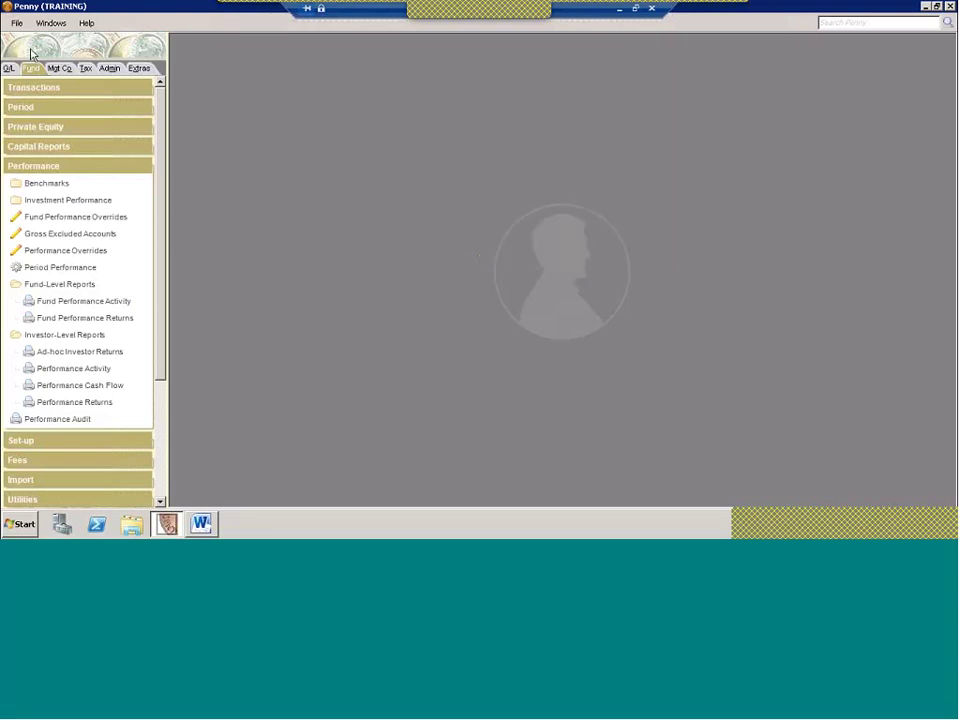
- Open the general ledger's General Journal and list the journals of company PERFORM
click(10, 68)
click(45, 107)
click(60, 124)
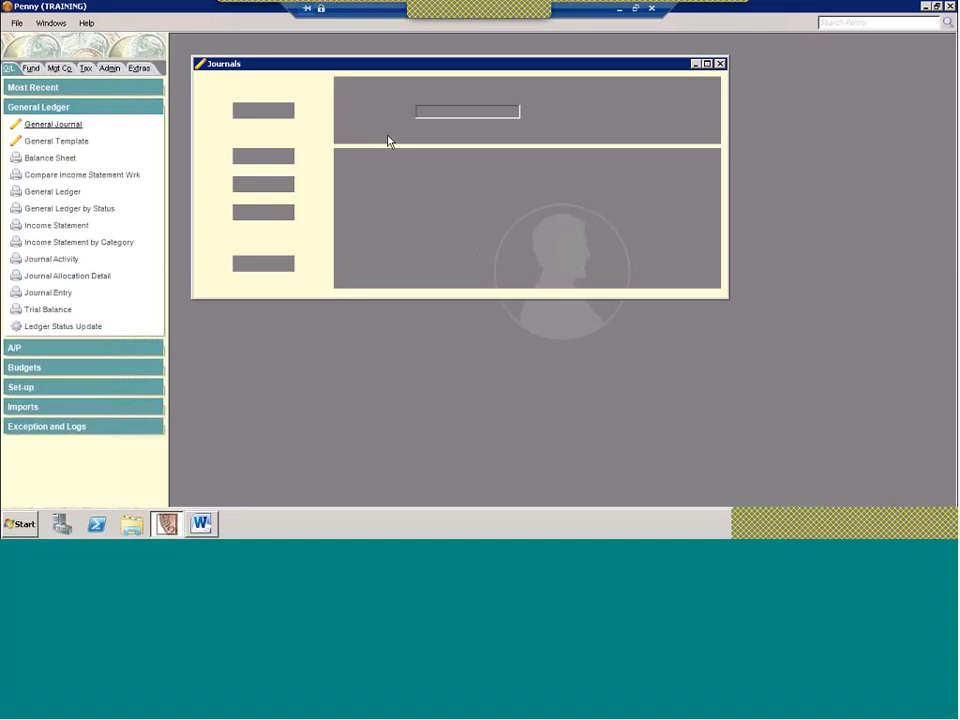
click(430, 95)
text(p)
scroll(430, 104, down, 2)
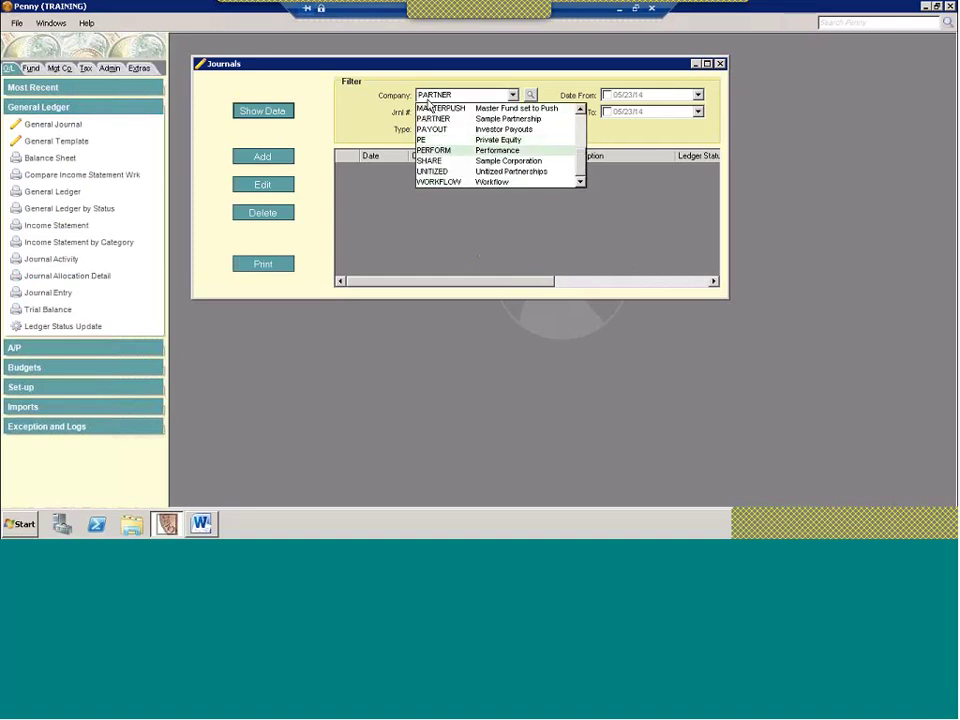
click(430, 150)
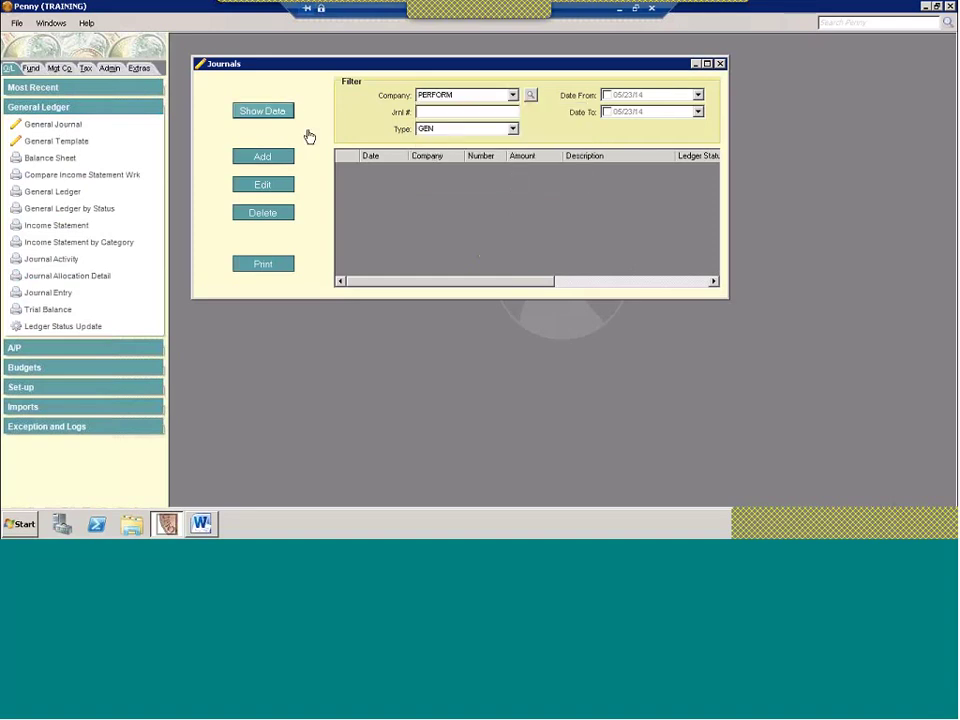
click(262, 110)
- Open the 05/31/14 journal entry containing account 9500, review its detail lines, and close the journals without saving
double_click(339, 215)
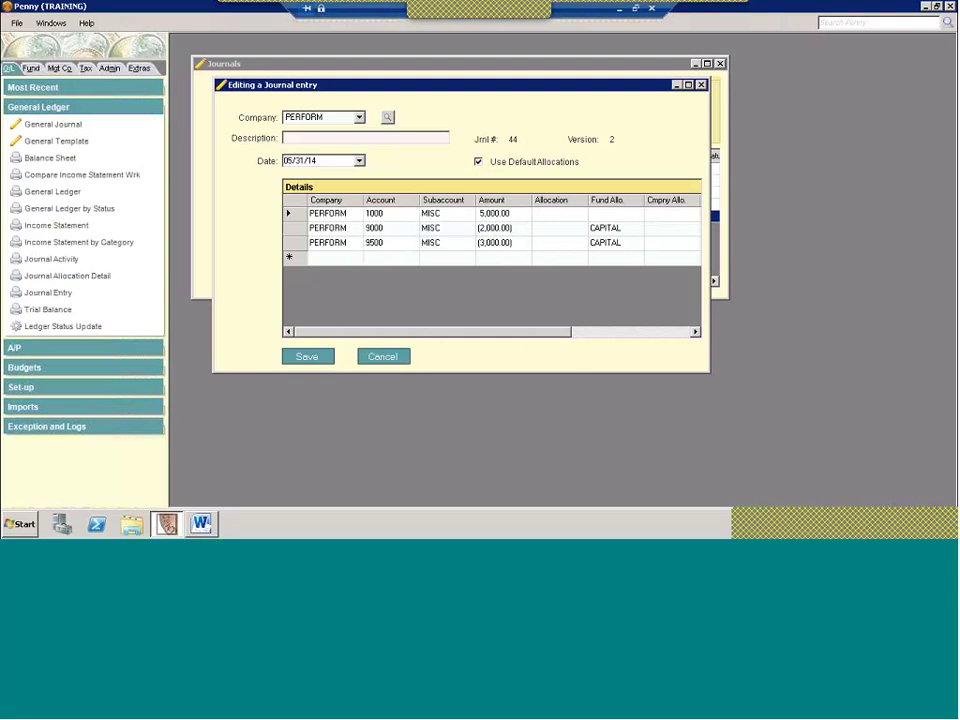
click(388, 357)
click(719, 64)
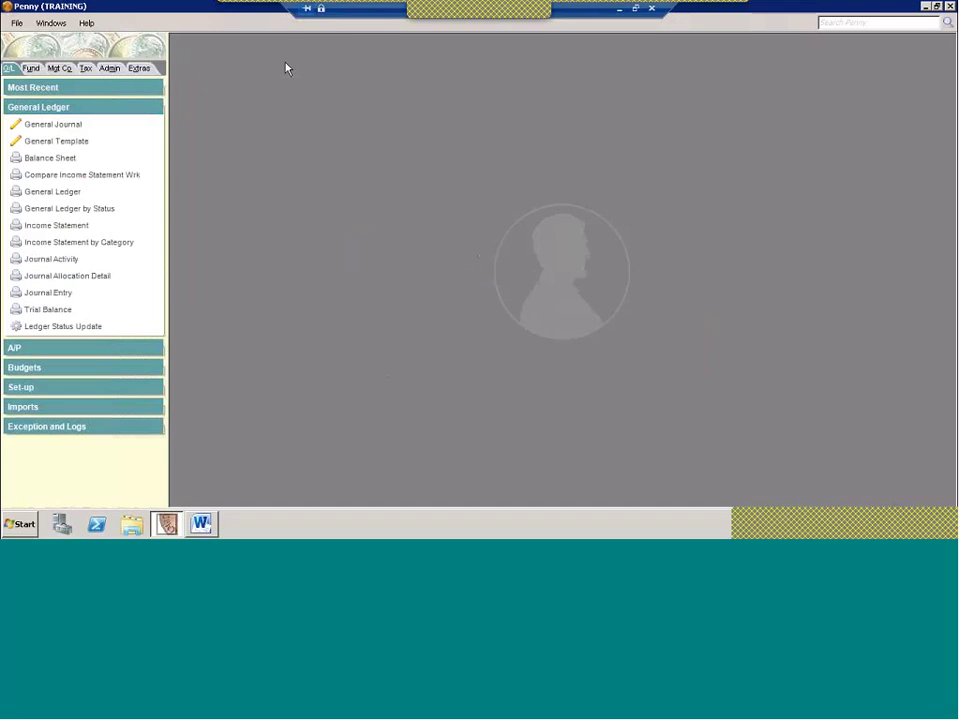
- Run the investor-level Performance Activity report for PERFORM from 05/01/14 to 05/31/14 with all investors and the Summary by Investor type
click(89, 108)
click(32, 69)
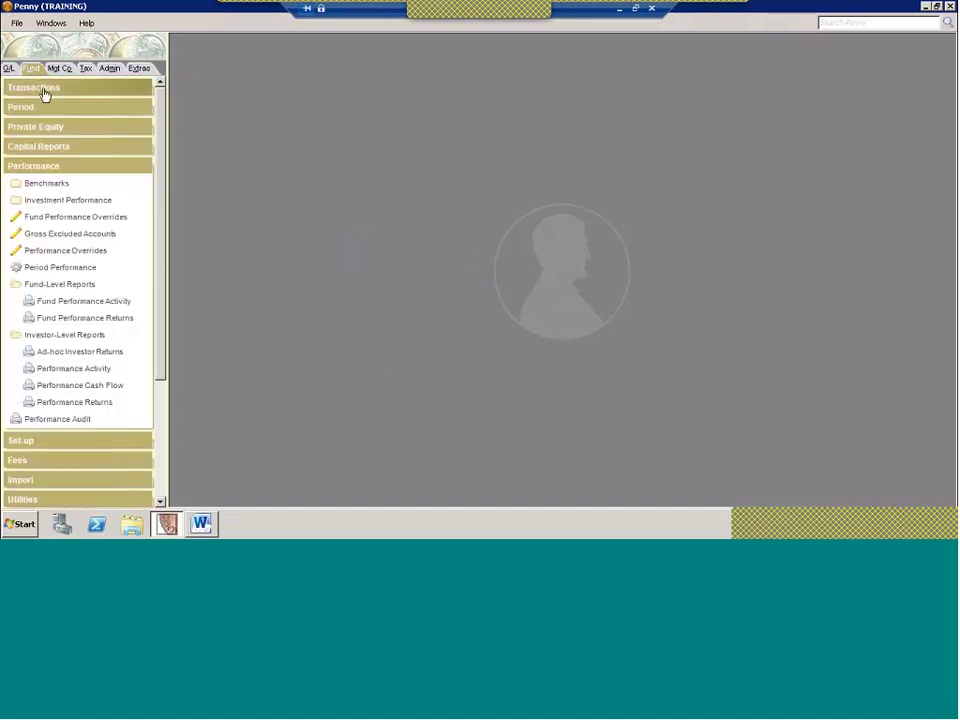
click(92, 304)
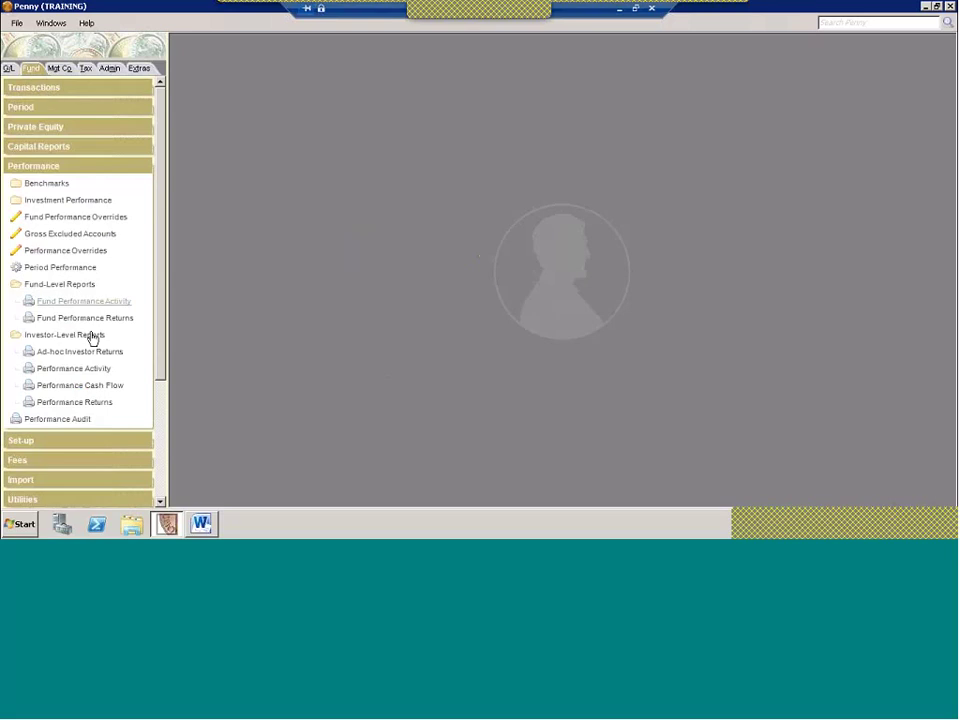
click(88, 388)
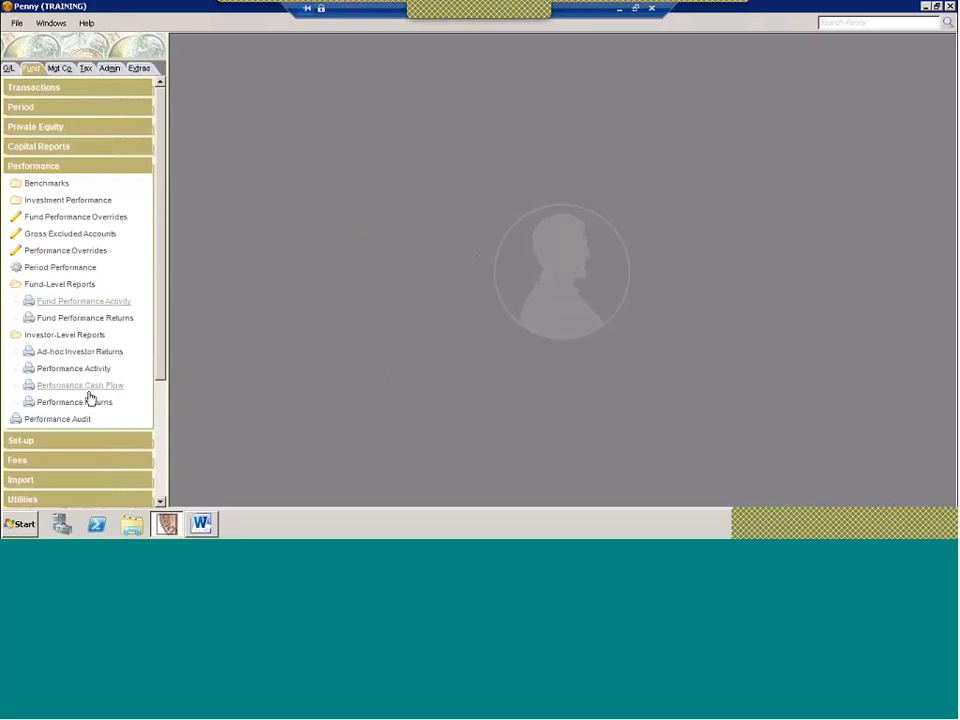
click(88, 372)
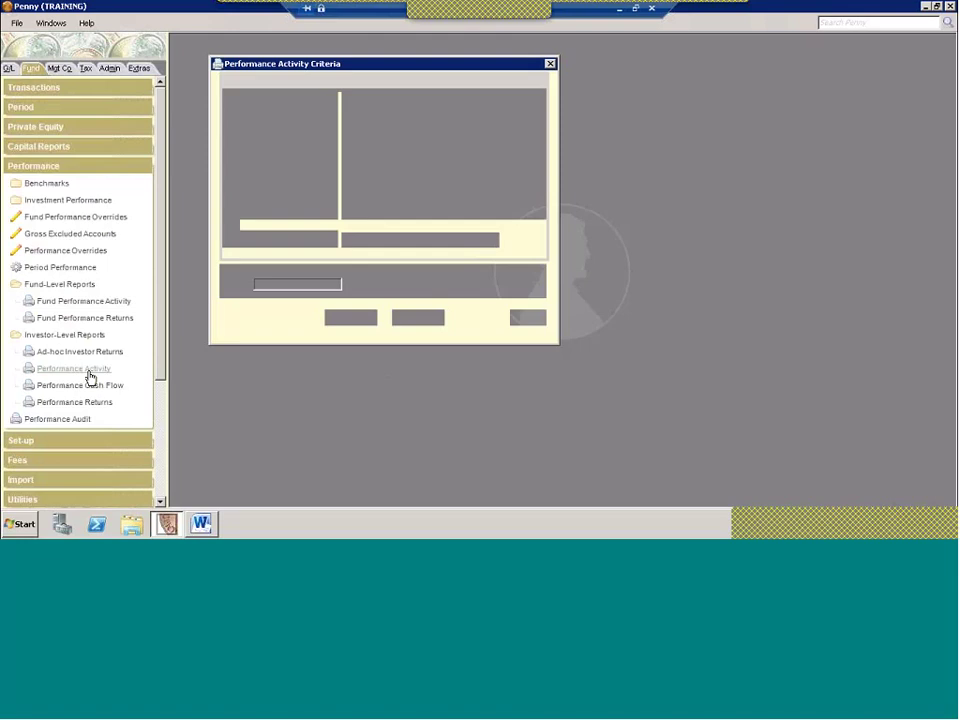
click(351, 186)
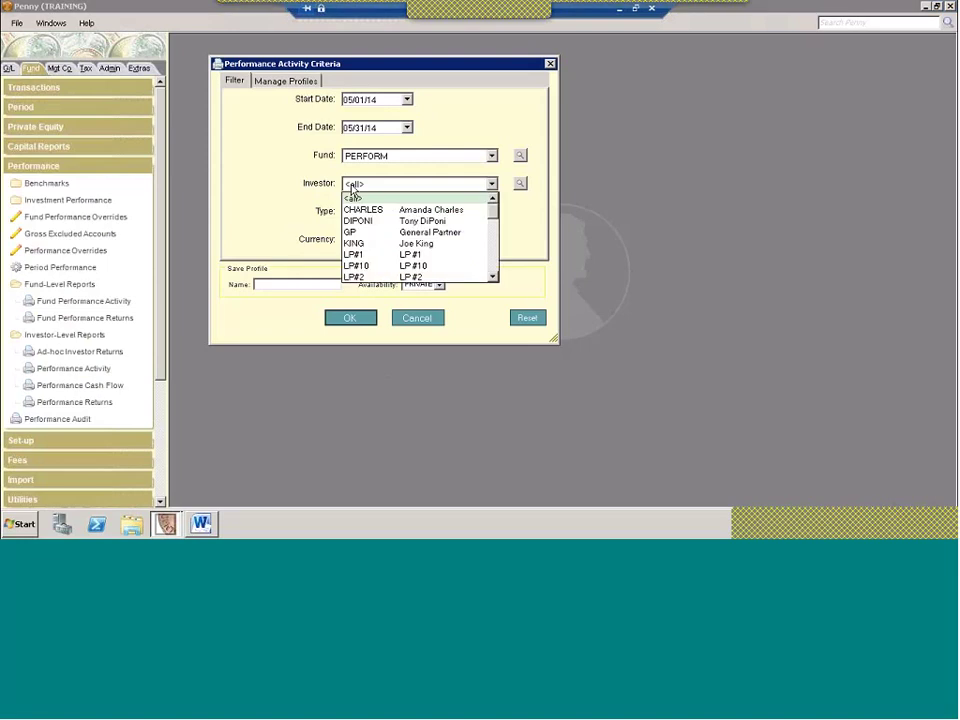
click(354, 198)
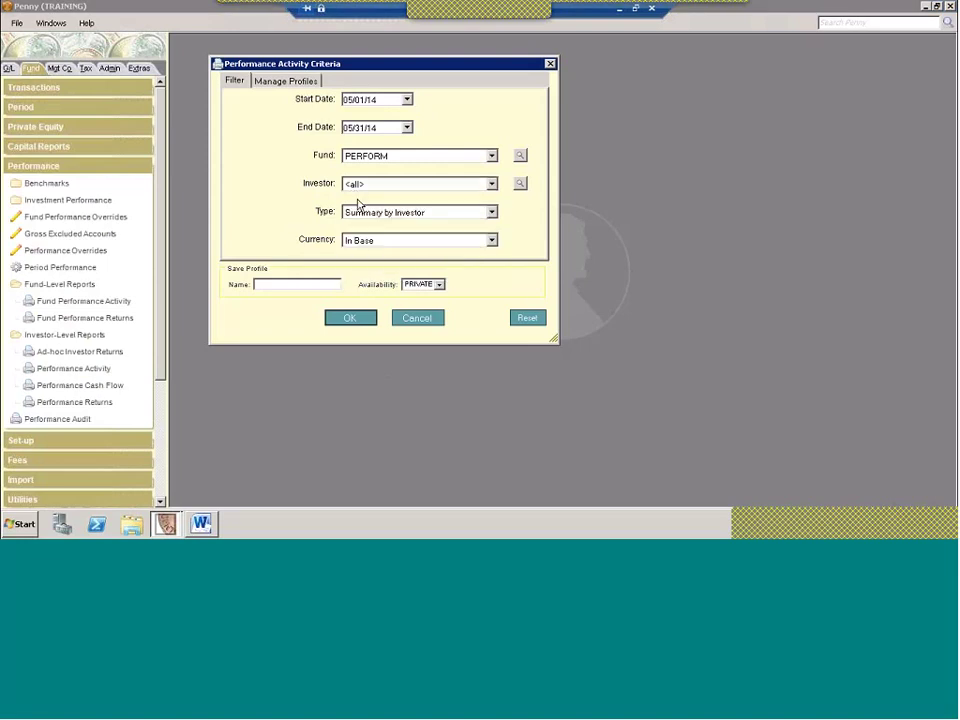
click(352, 318)
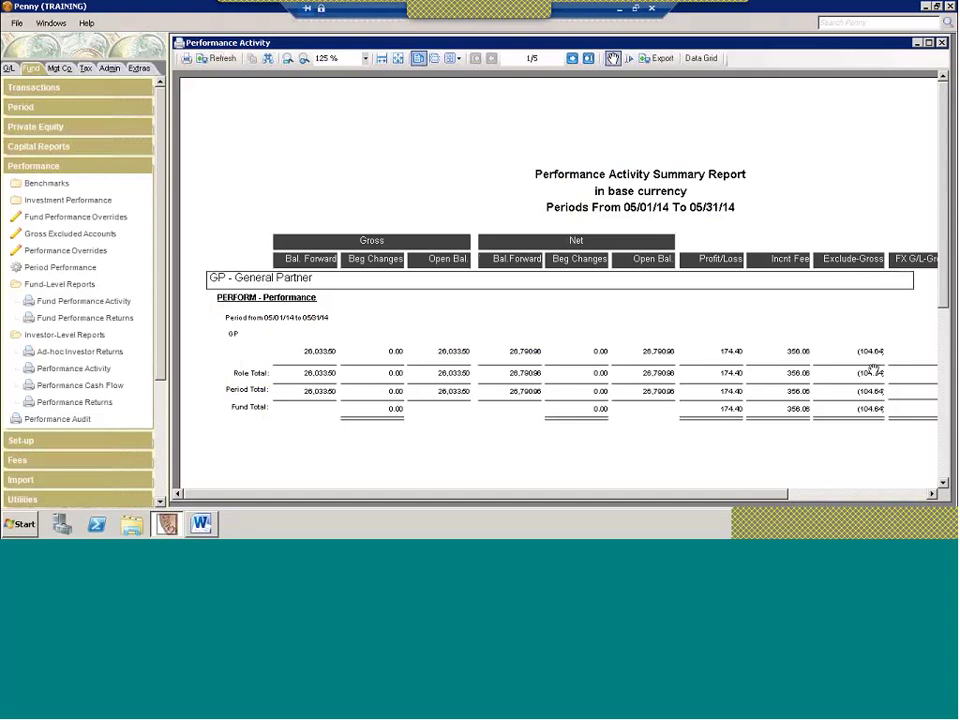
- Page through the Performance Activity summary to check each investor's excluded gross amounts, and close the report
click(574, 62)
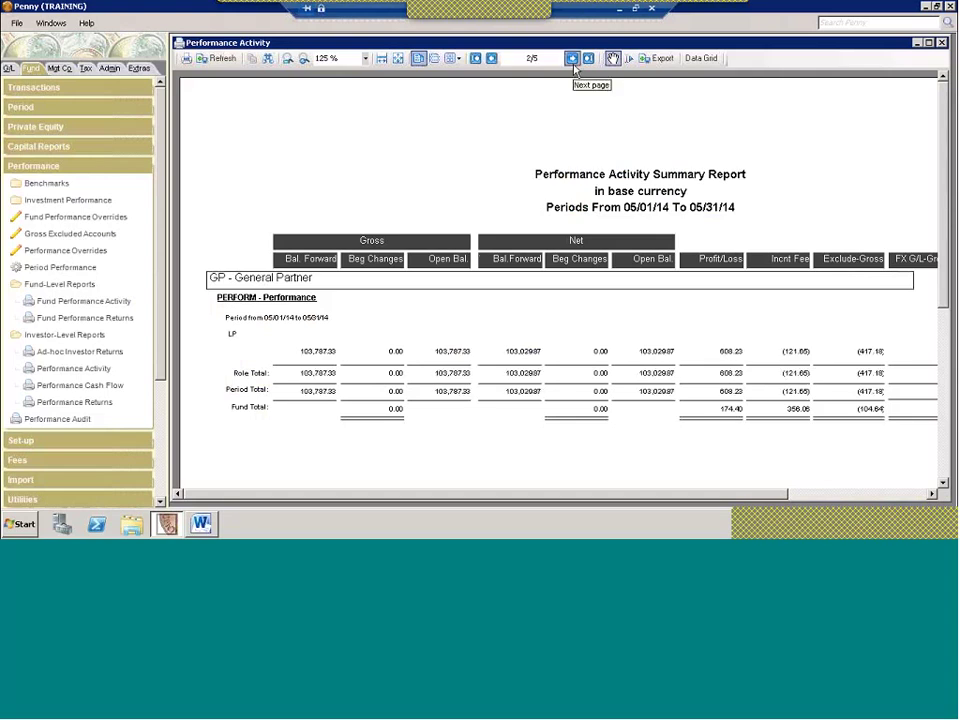
click(574, 62)
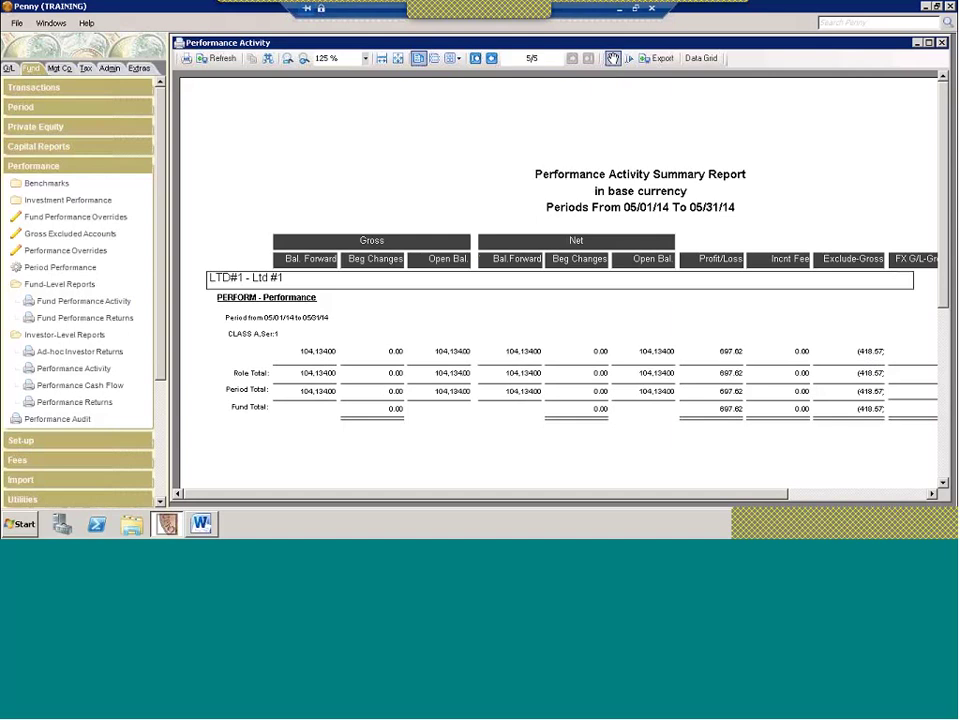
click(941, 43)
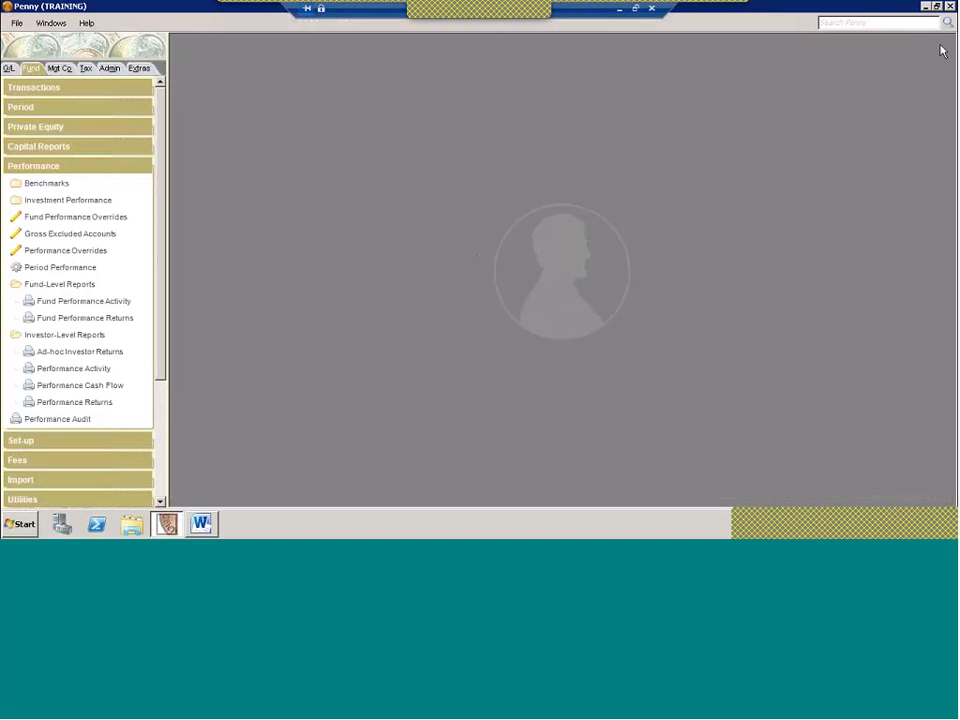
- Run the Performance Audit report for fund PE as of 04/30/13 with the Excluded gross p/l type
click(33, 426)
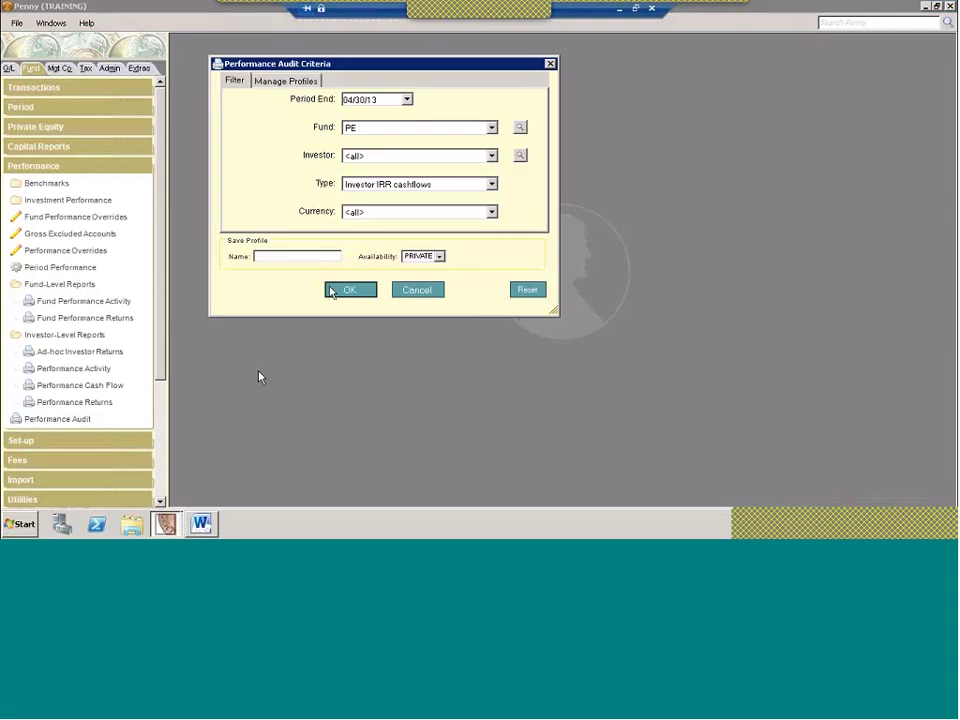
click(370, 186)
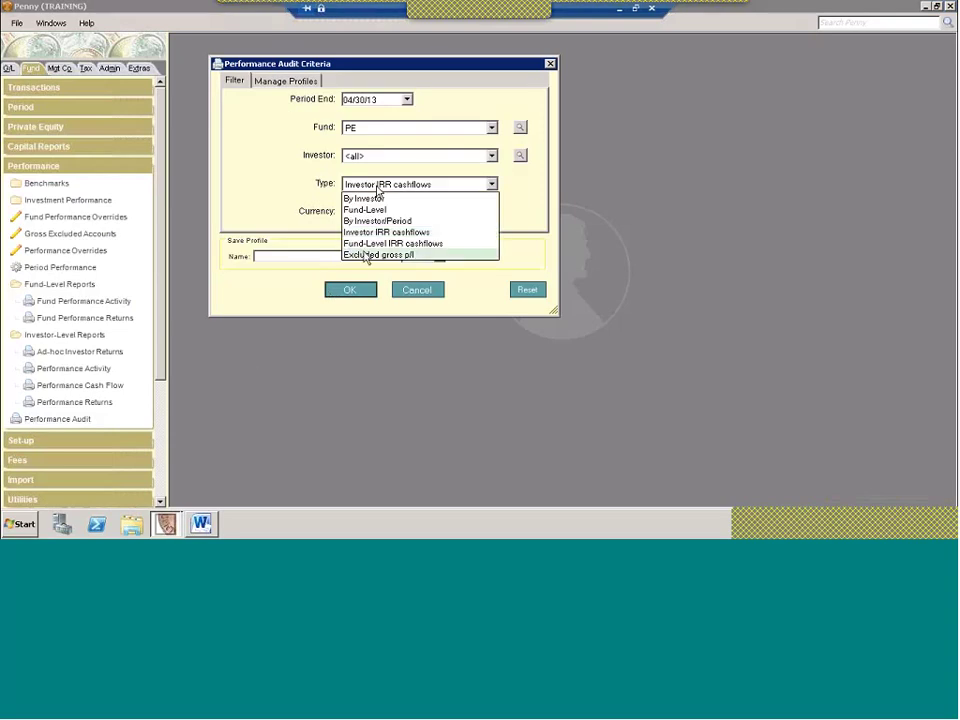
click(382, 256)
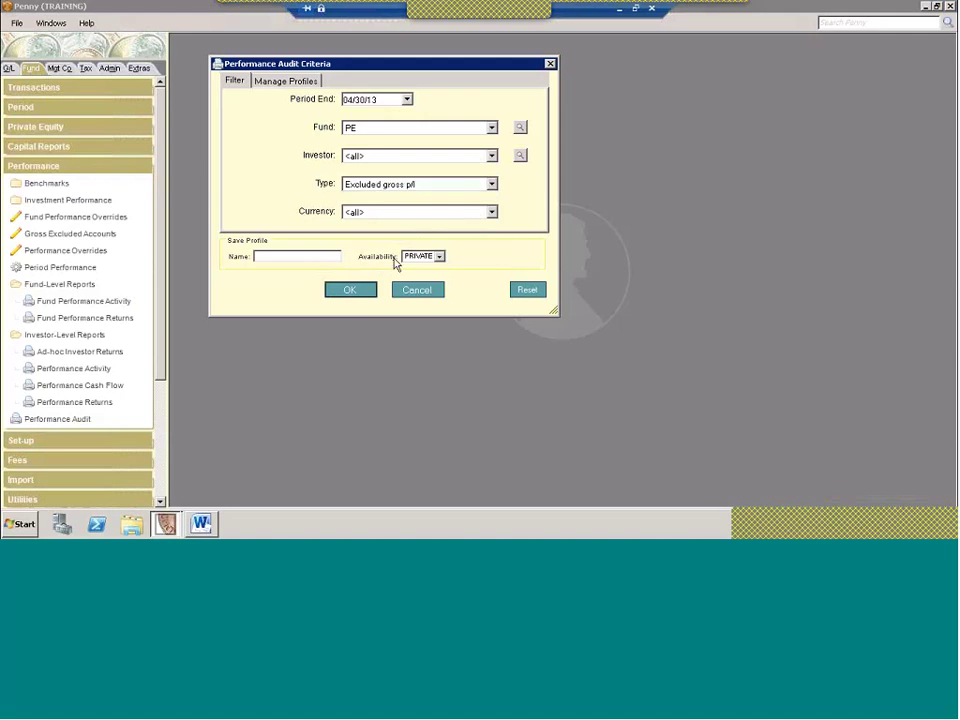
click(362, 292)
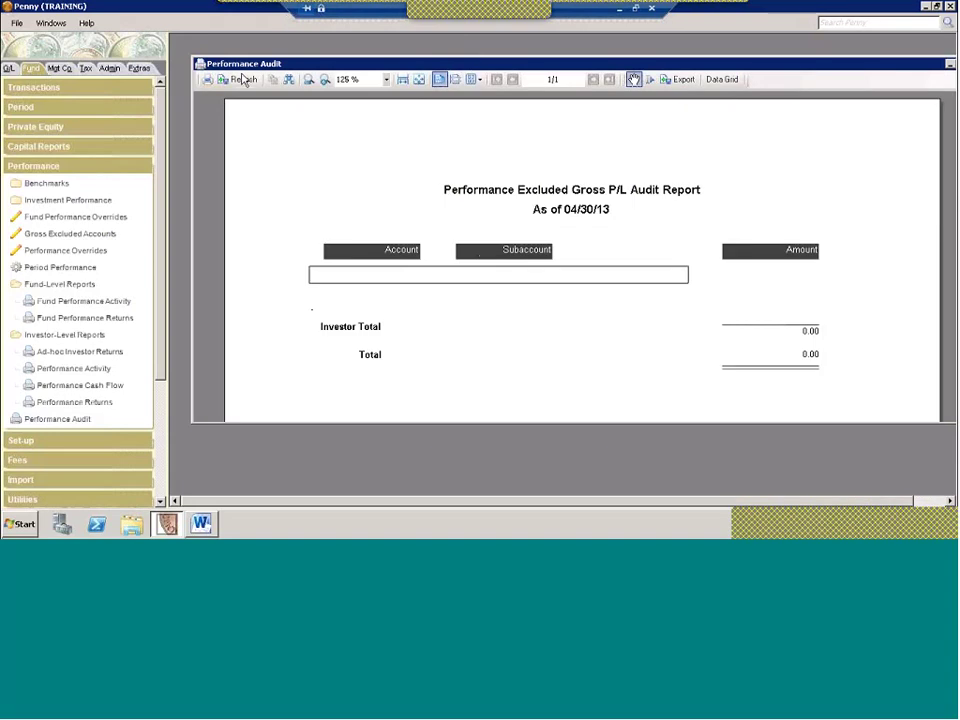
- Rerun the excluded gross P/L audit for PERFORM with period end 05/31/14, enlarge the report, and review it down to the totals
click(243, 80)
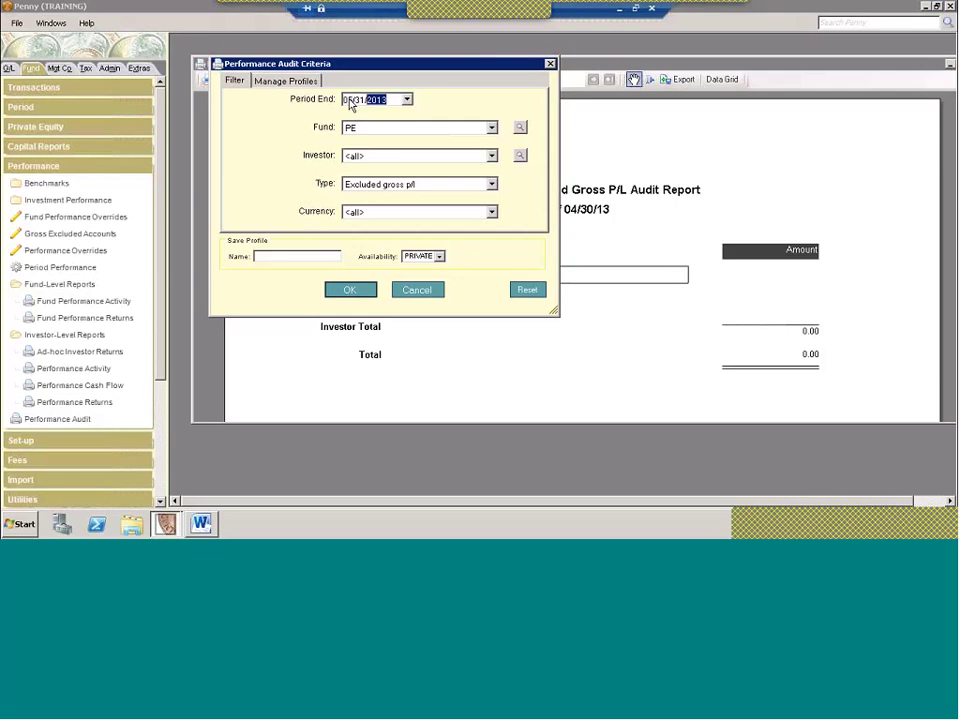
text(14)
key(Tab)
key(alt+Down)
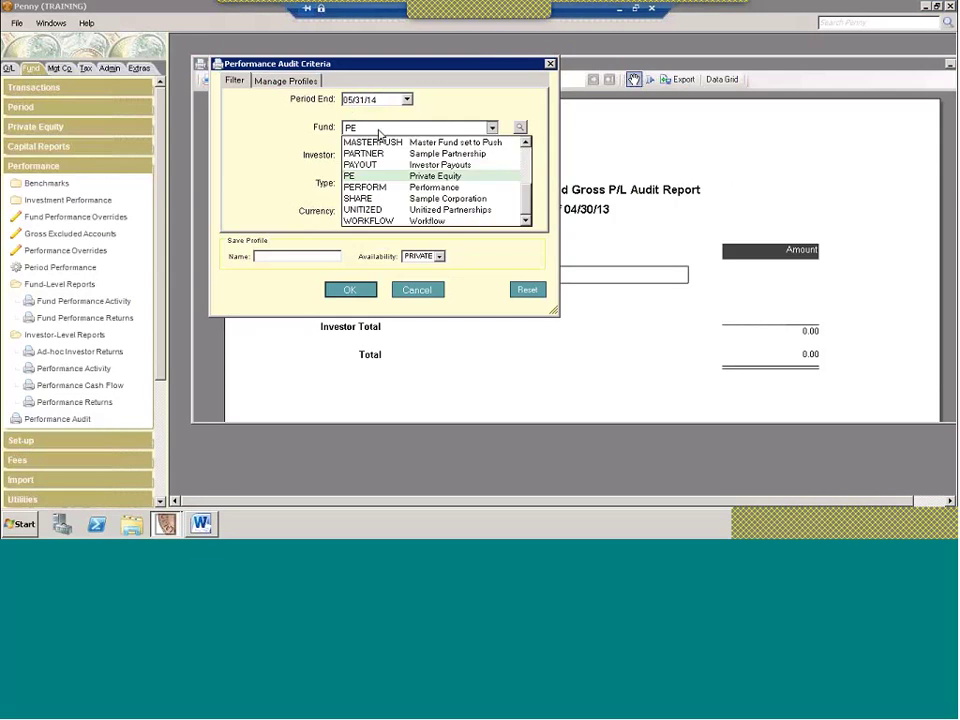
key(Down)
key(Return)
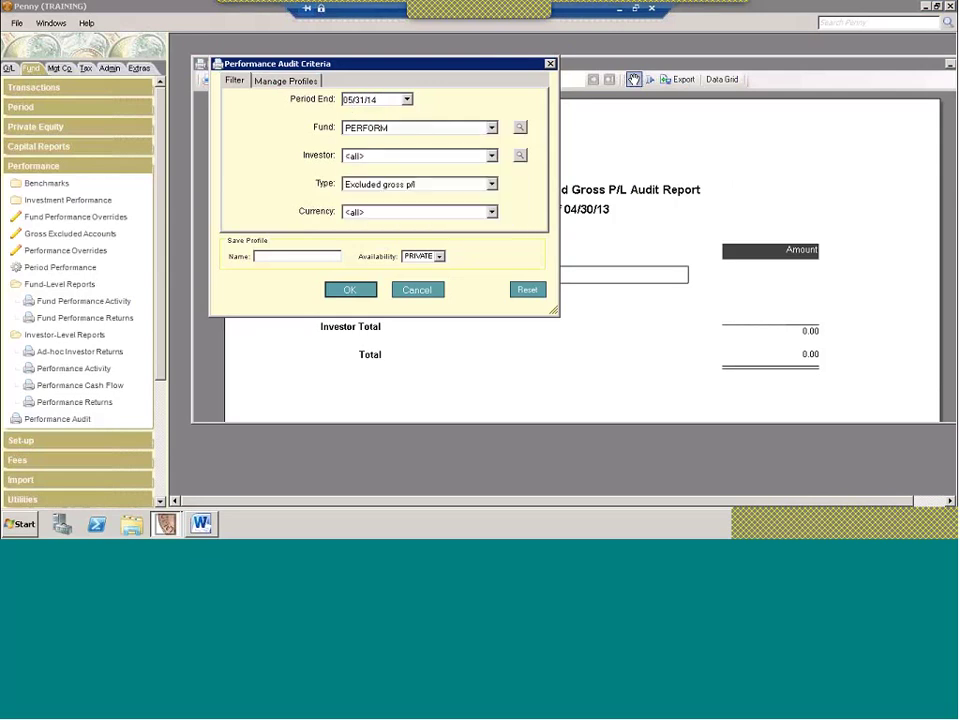
click(345, 292)
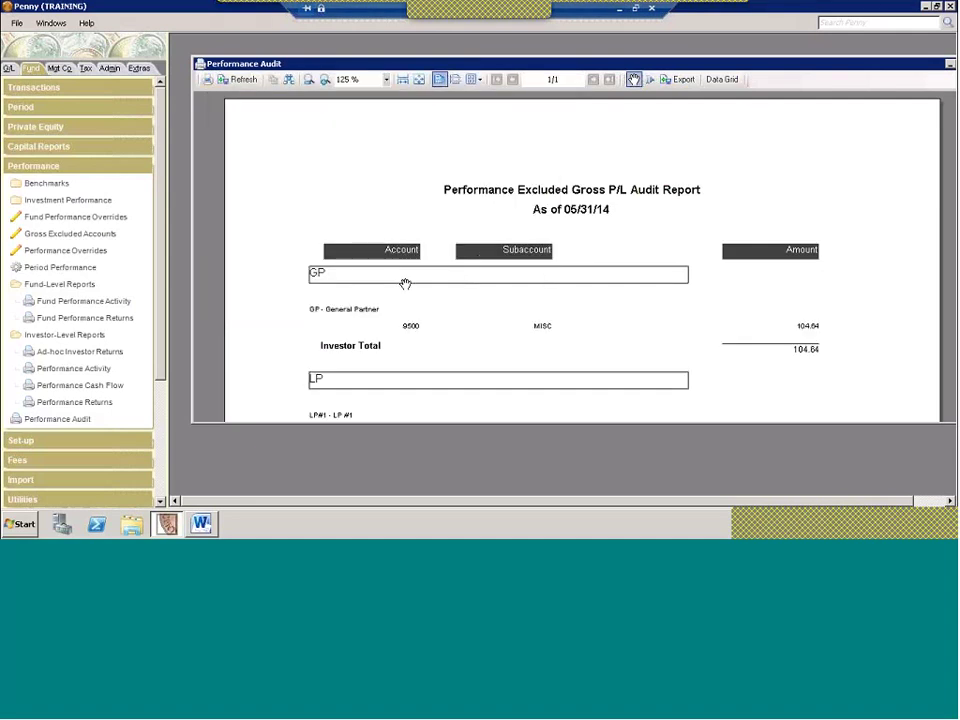
double_click(450, 63)
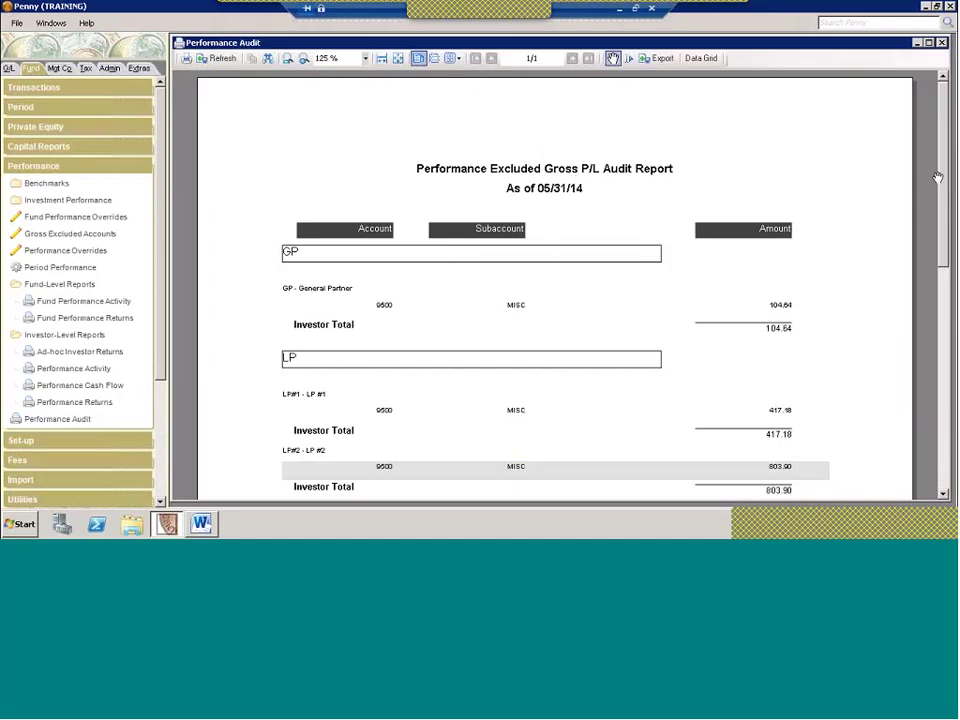
drag(937, 177, 943, 342)
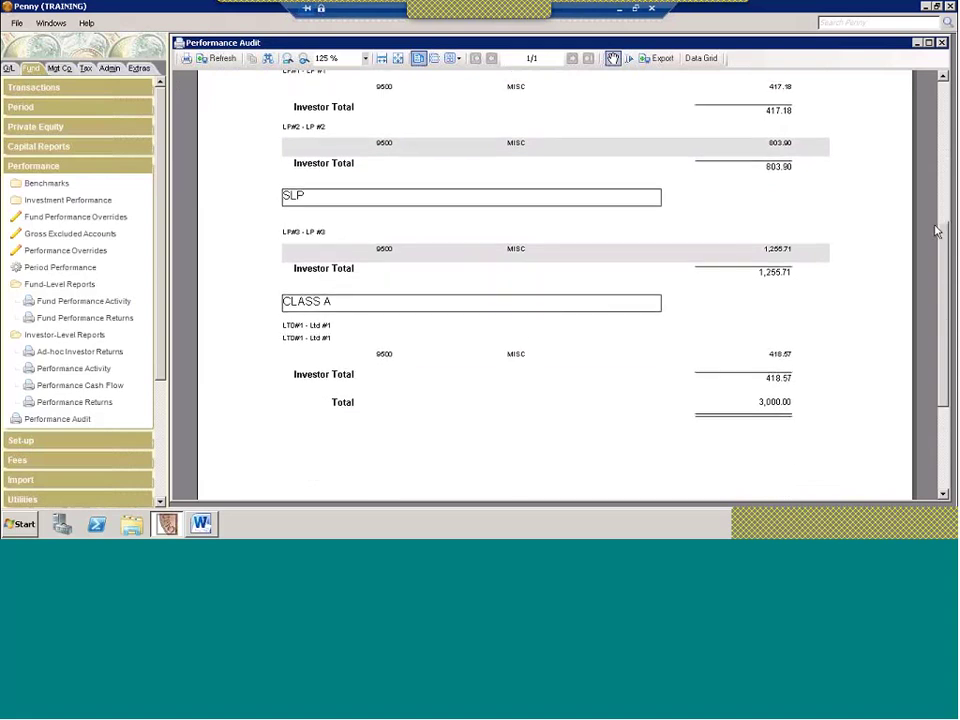
- Close the Performance Audit report, then view the PERFORM performance override starting 05/01/14 and close it unchanged
drag(941, 262, 931, 132)
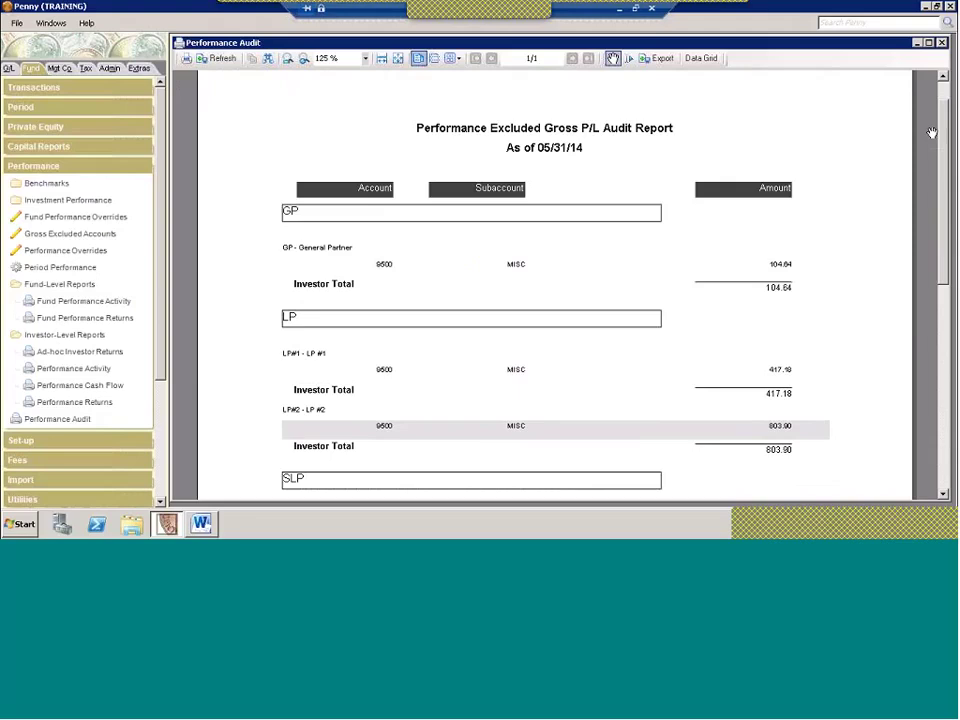
click(941, 43)
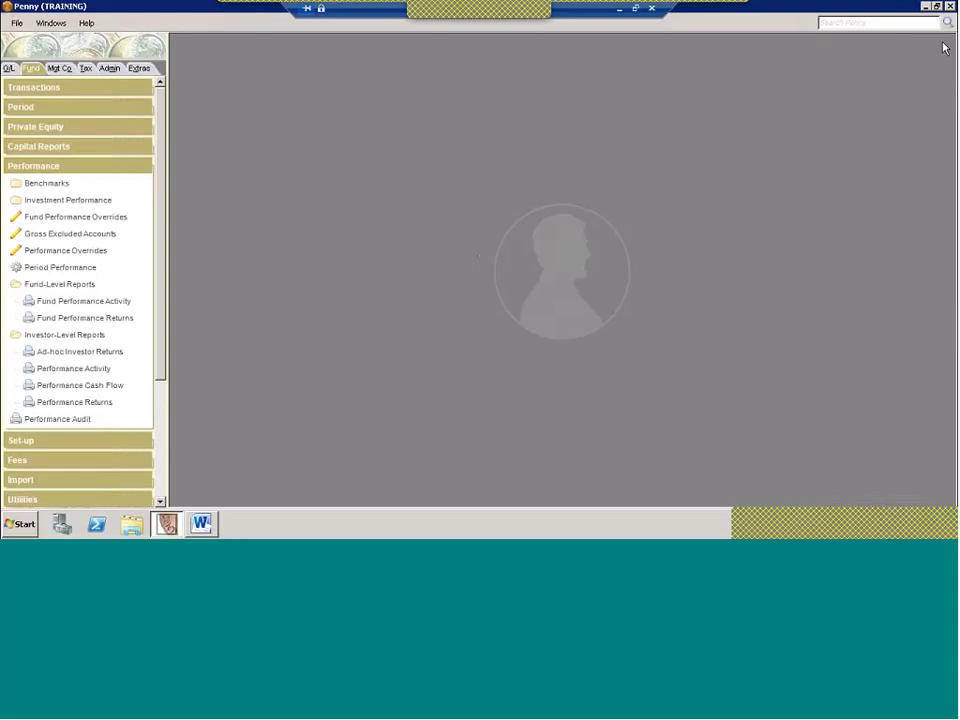
click(53, 258)
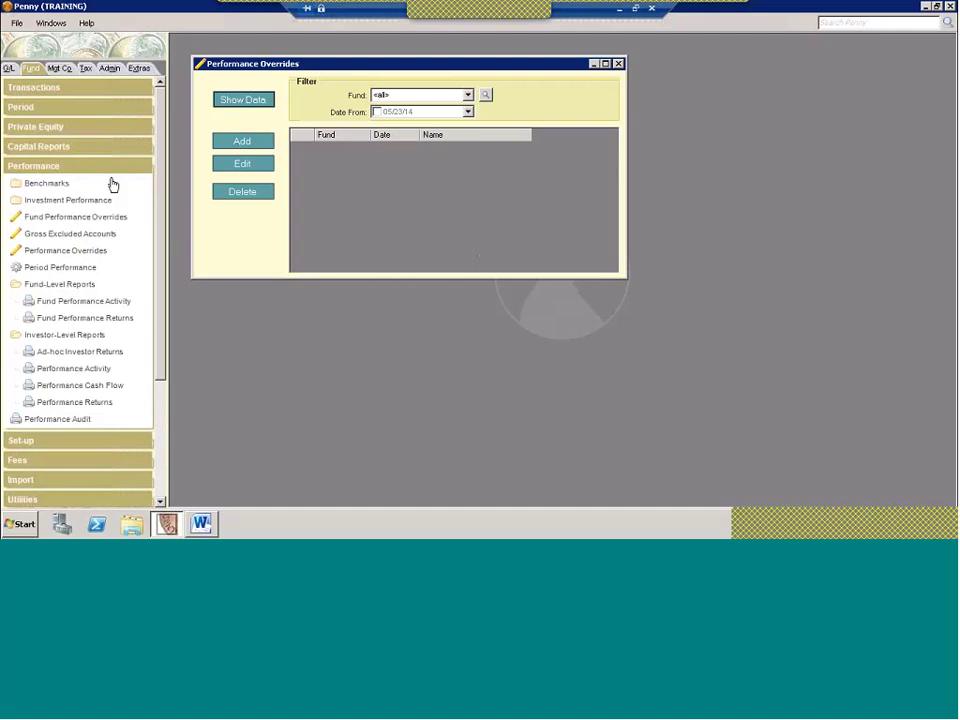
click(257, 101)
double_click(311, 148)
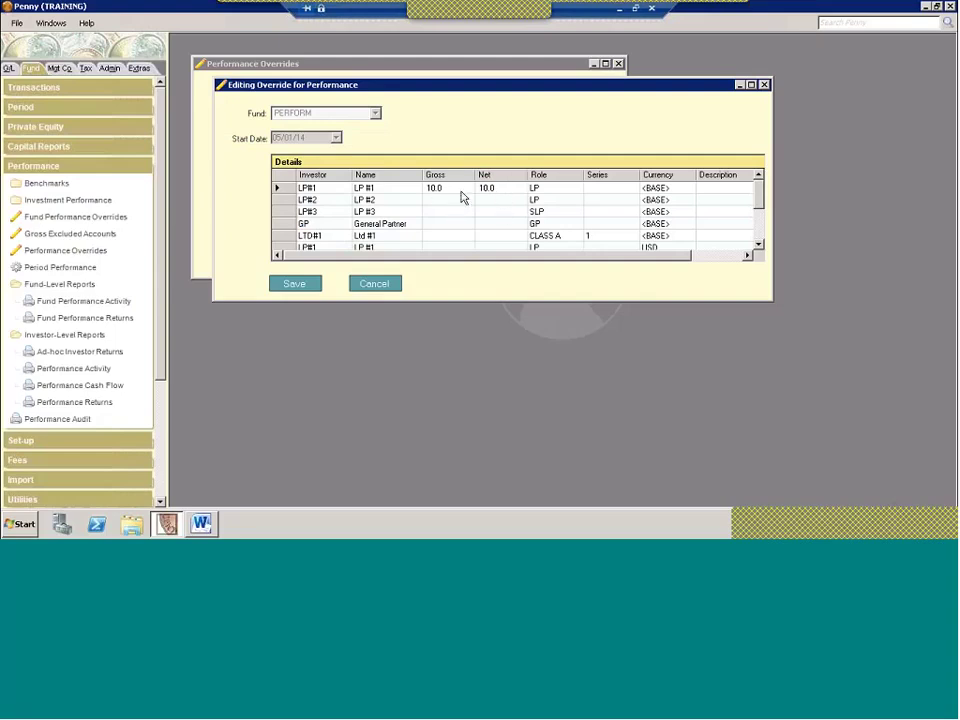
click(764, 86)
click(617, 64)
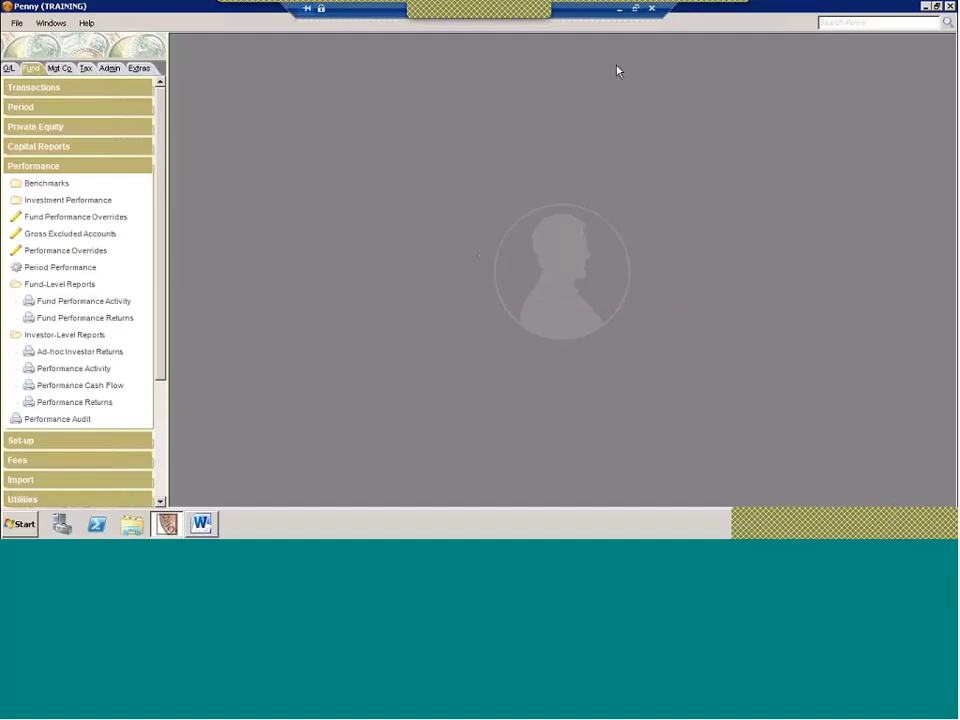
click(121, 168)
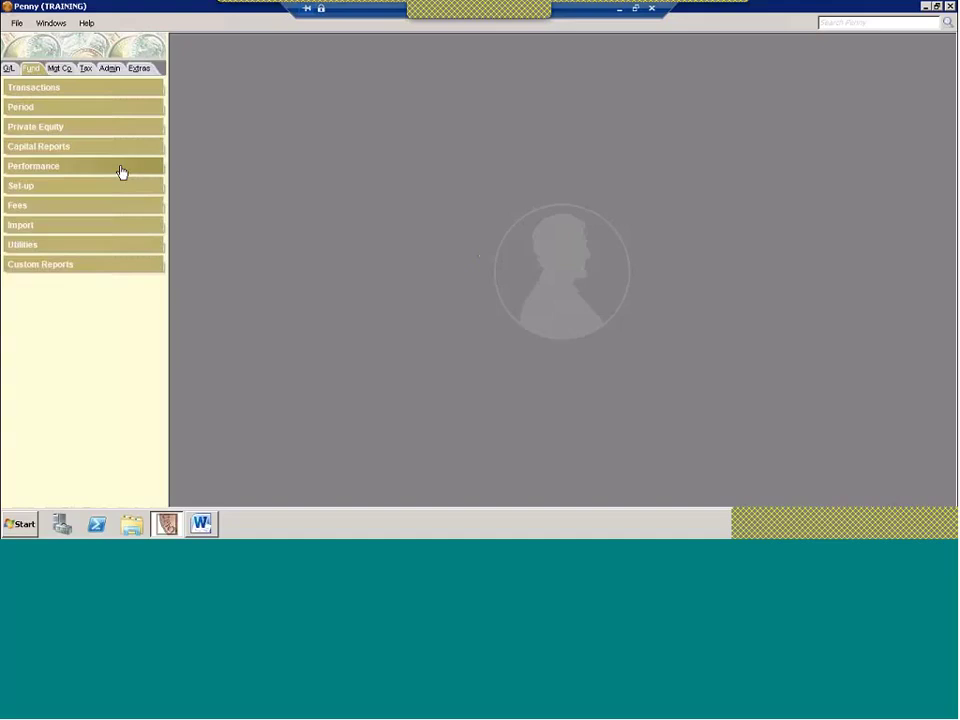
click(121, 168)
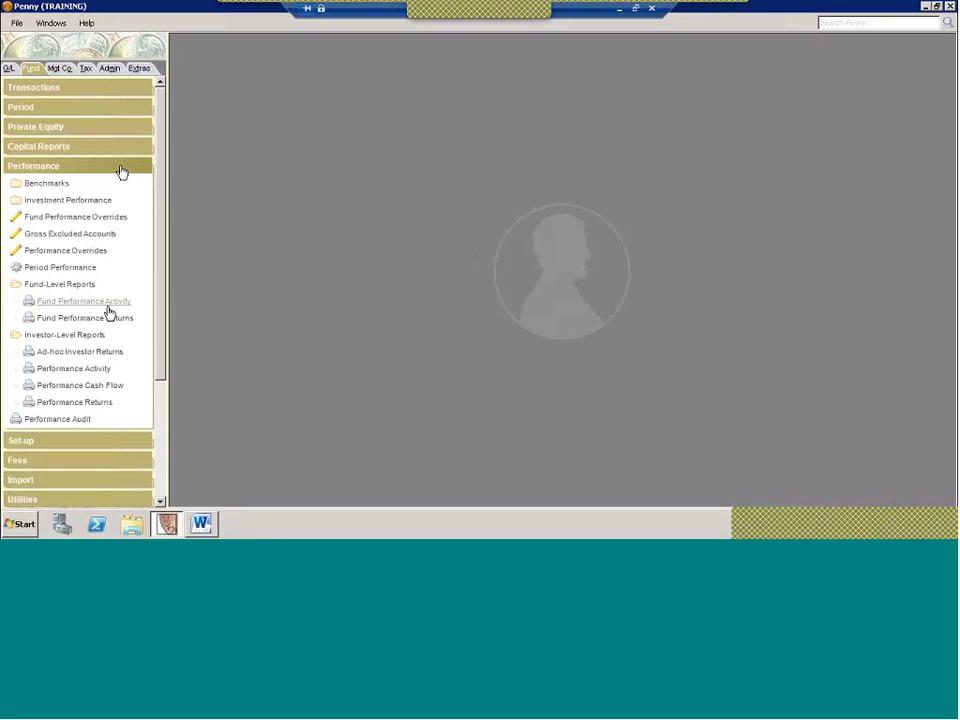
- List the PERFORM fund's periods in Period Performance with the performance filter set to <either>
click(60, 268)
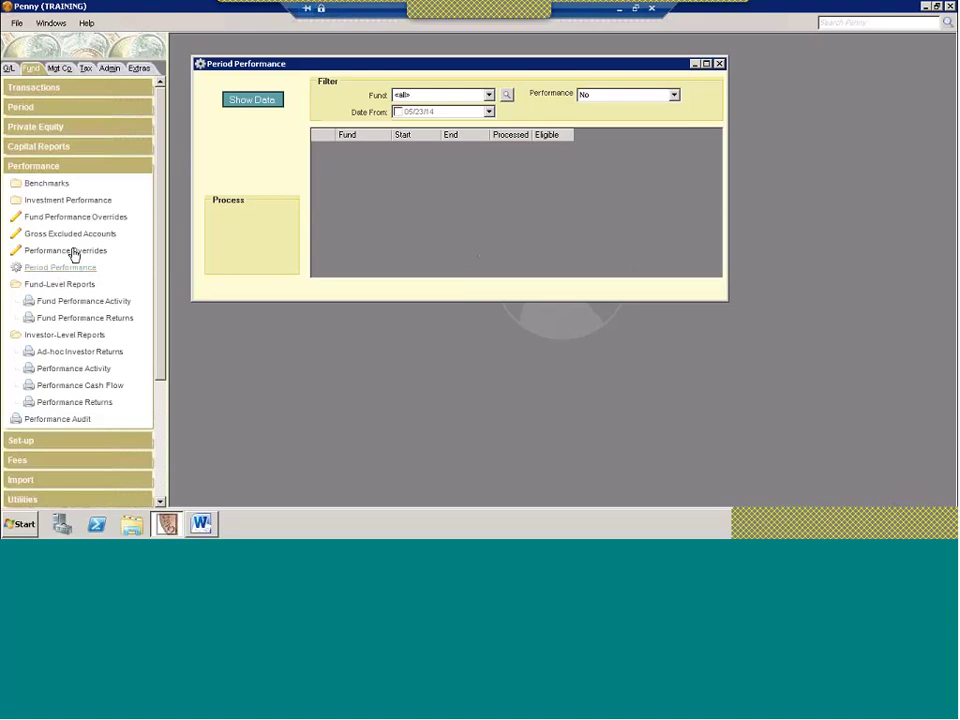
click(272, 98)
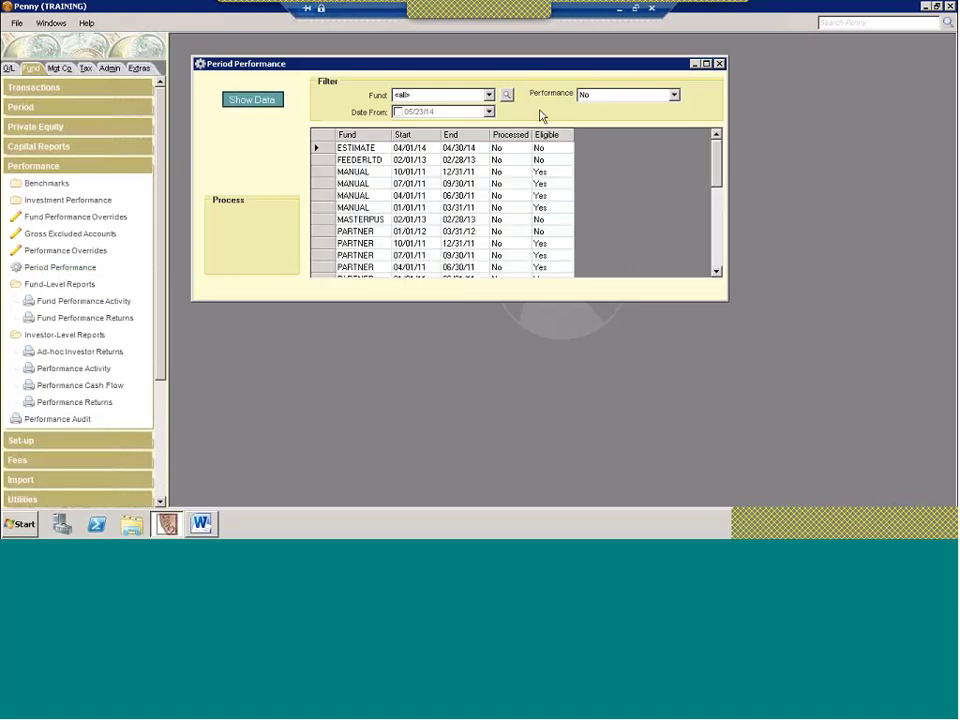
click(613, 97)
click(475, 96)
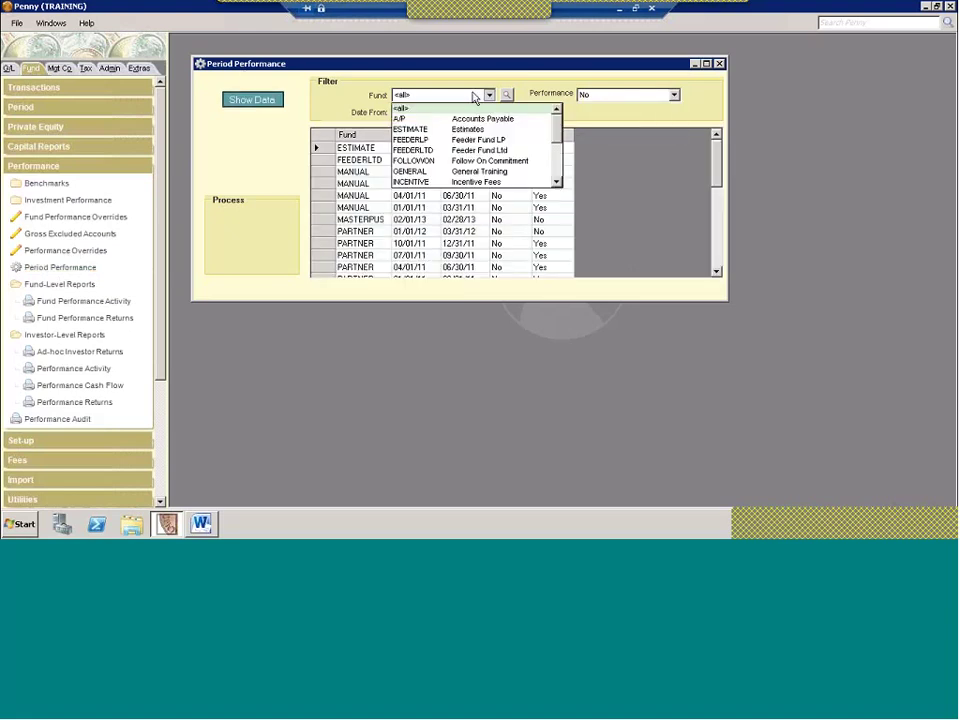
text(PERFORM)
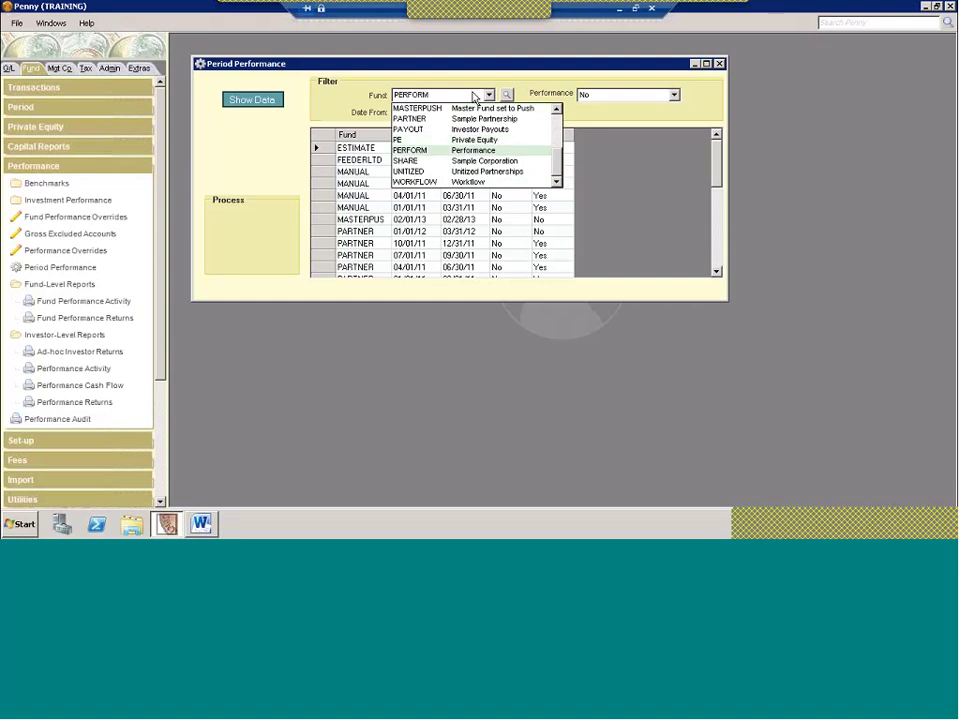
click(418, 155)
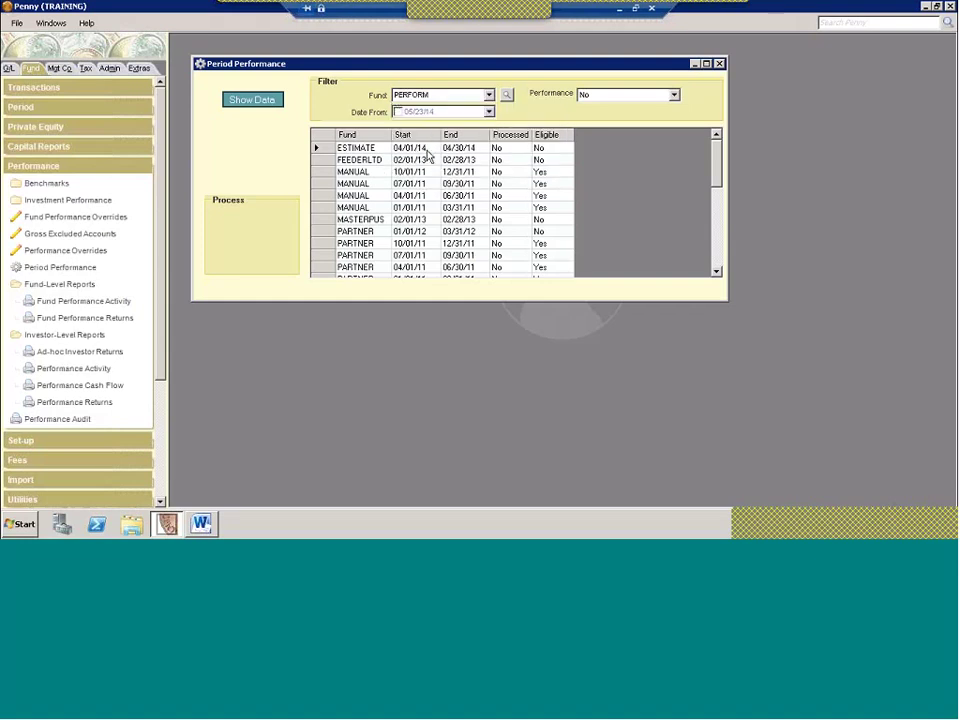
click(674, 94)
click(600, 107)
click(266, 101)
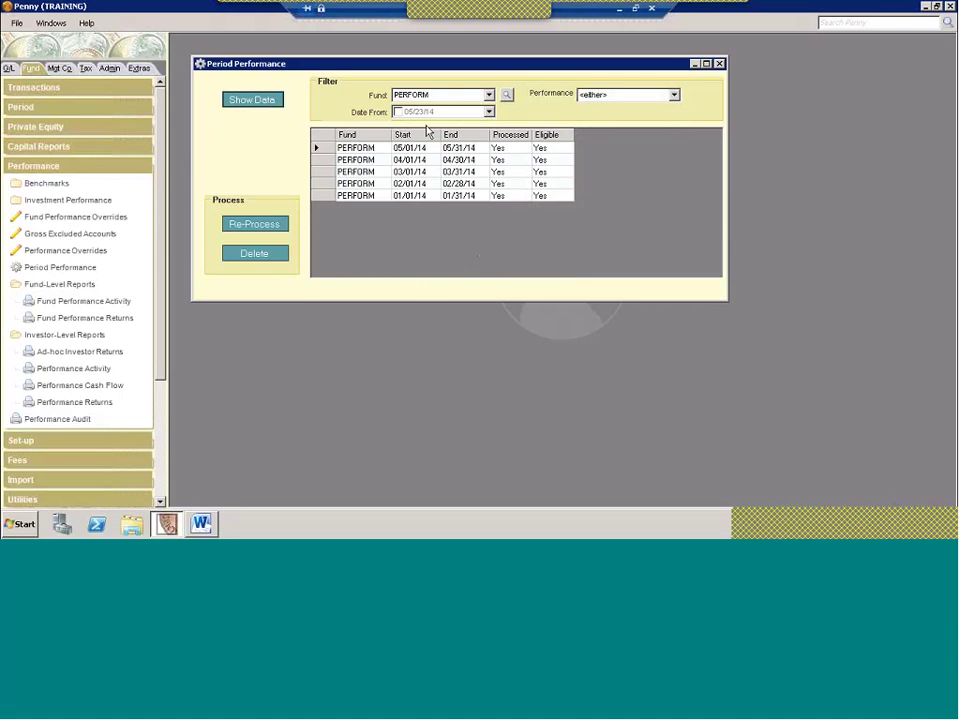
- Reprocess the PERFORM performance for 05/01/14 to 05/31/14 and delete that period's calculation
click(321, 149)
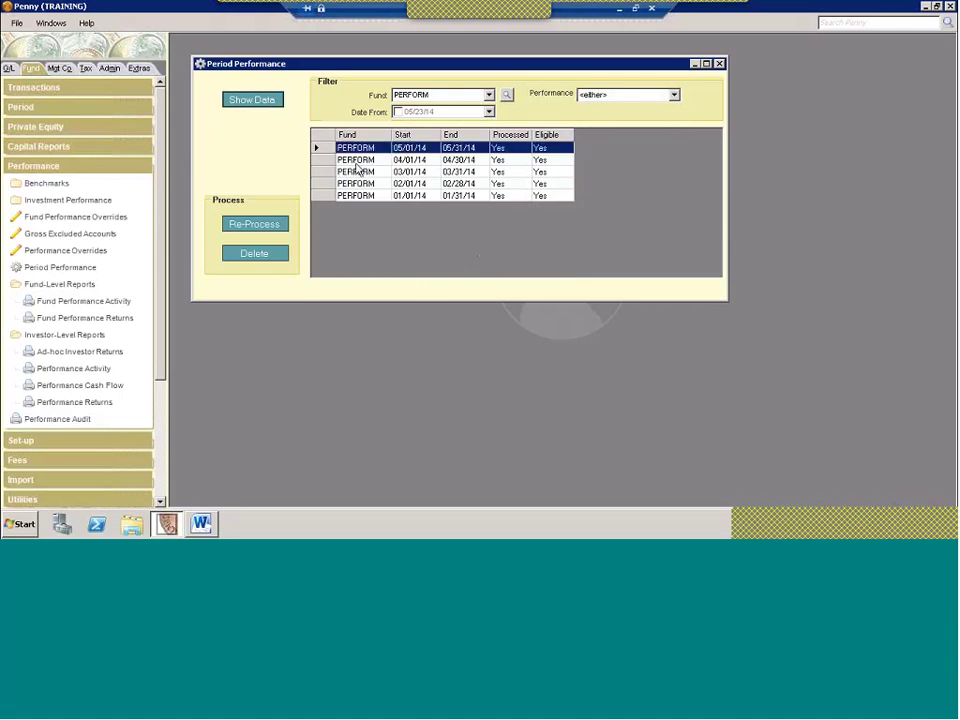
click(247, 226)
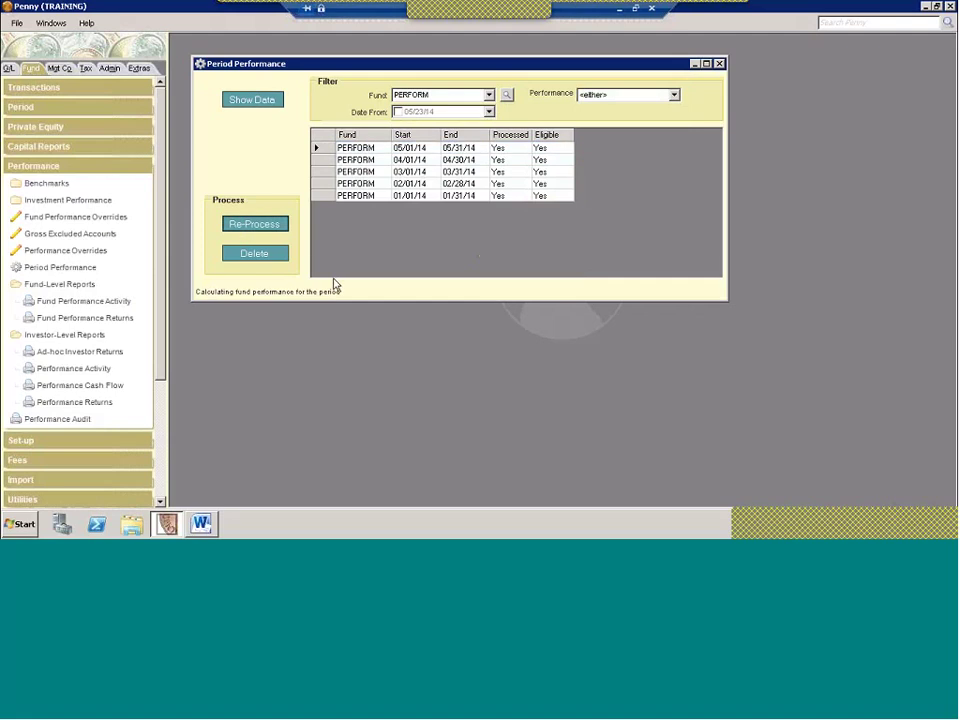
click(267, 259)
click(517, 305)
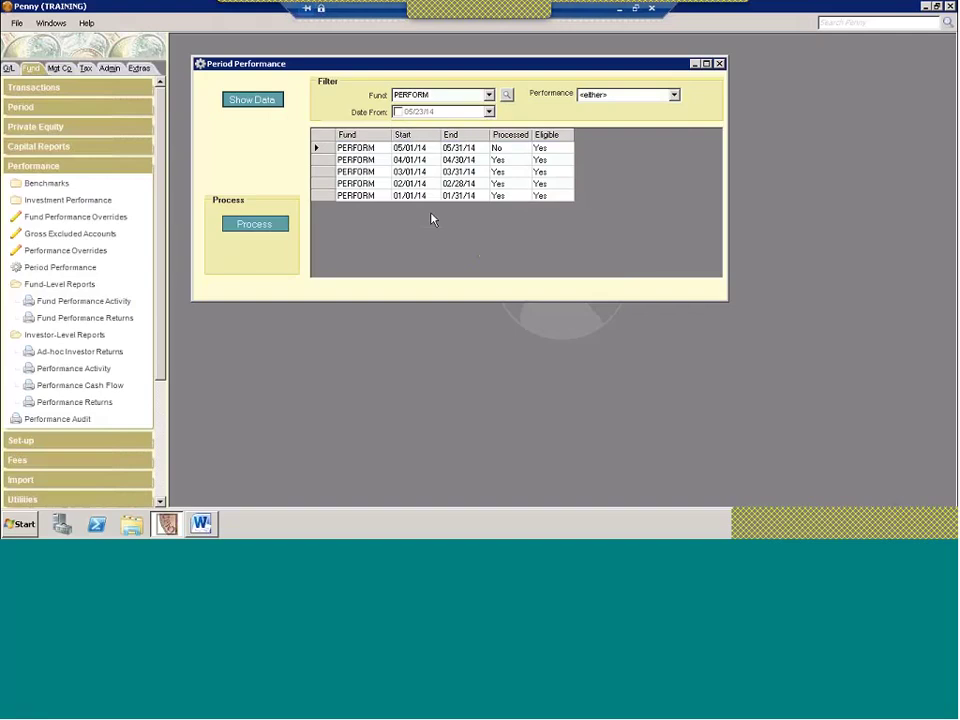
- Delete the PERFORM performance calculation from 01/01/14 together with all subsequent calculations
click(320, 197)
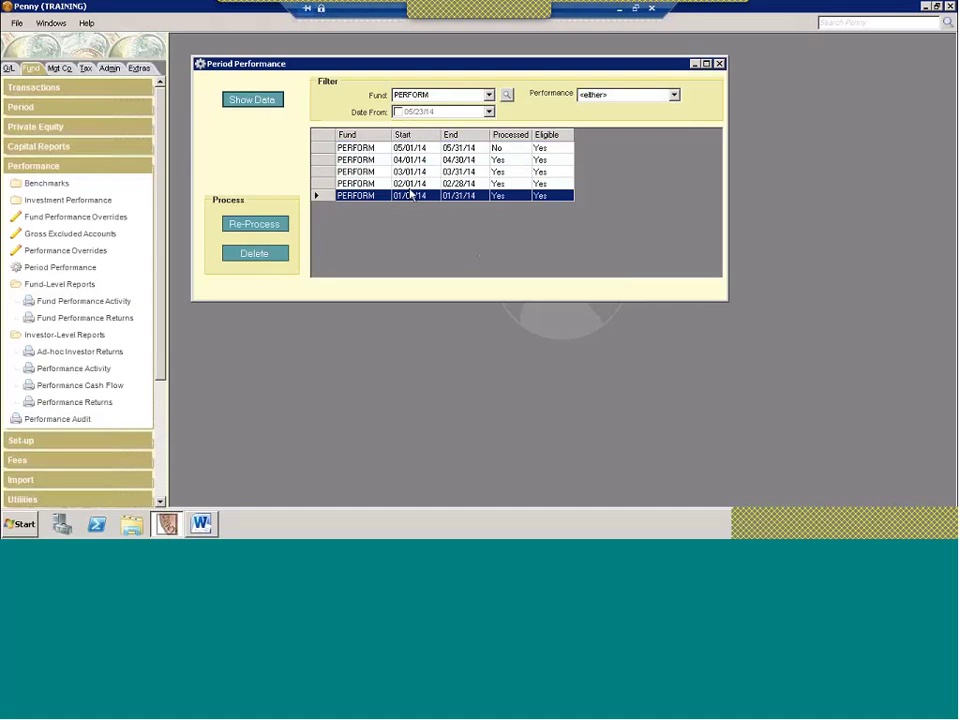
click(284, 255)
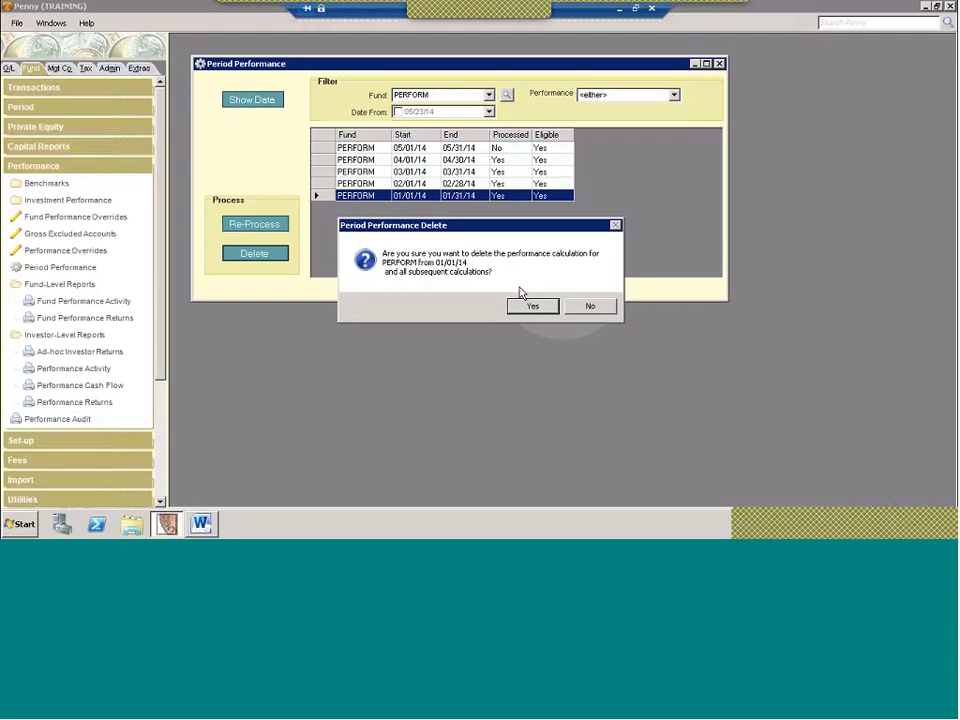
click(527, 306)
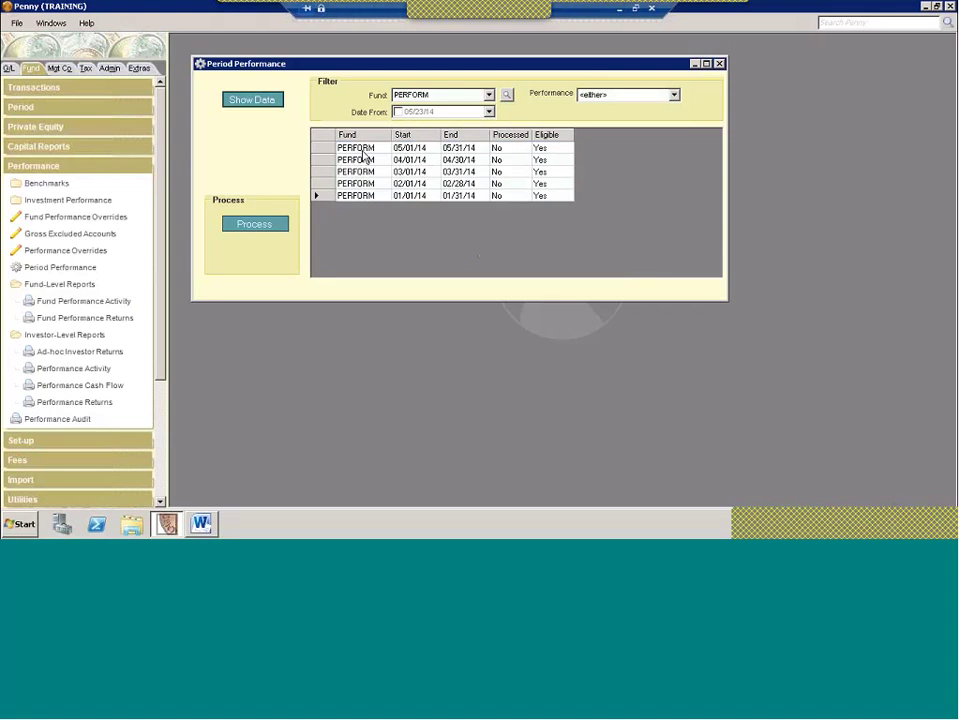
- Process PERFORM performance for all periods up to the one ending 05/31/14 and close Period Performance
click(321, 149)
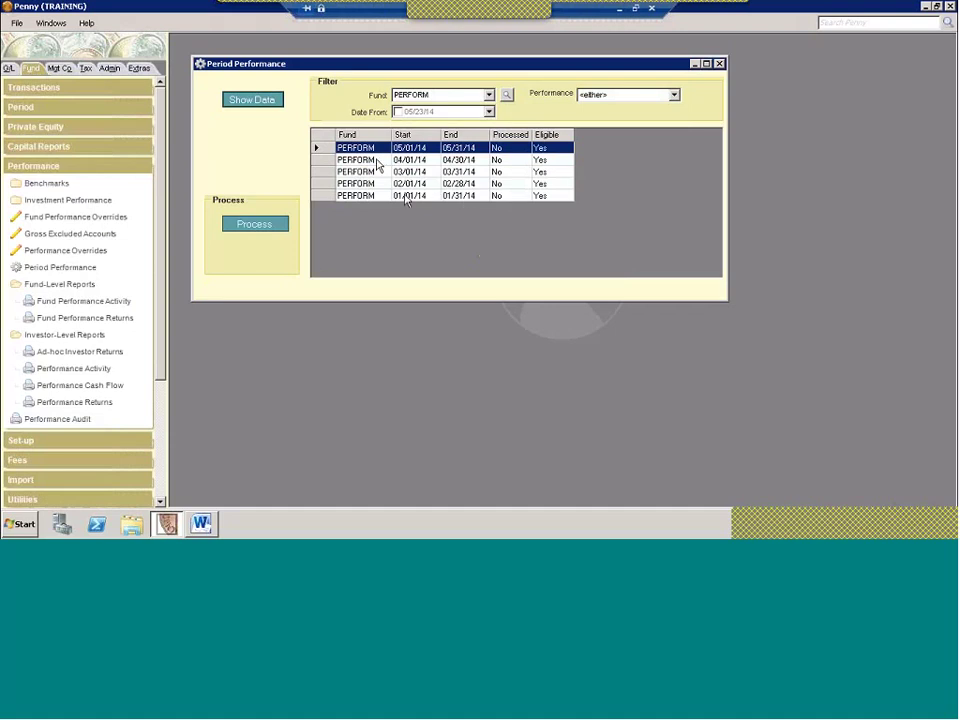
key(Return)
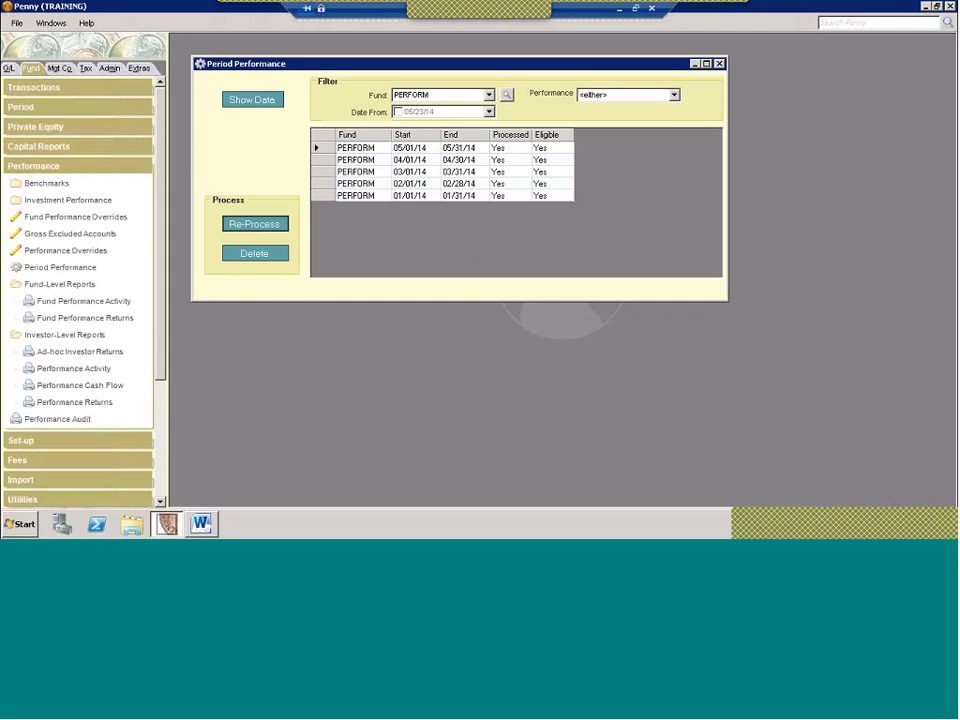
click(718, 65)
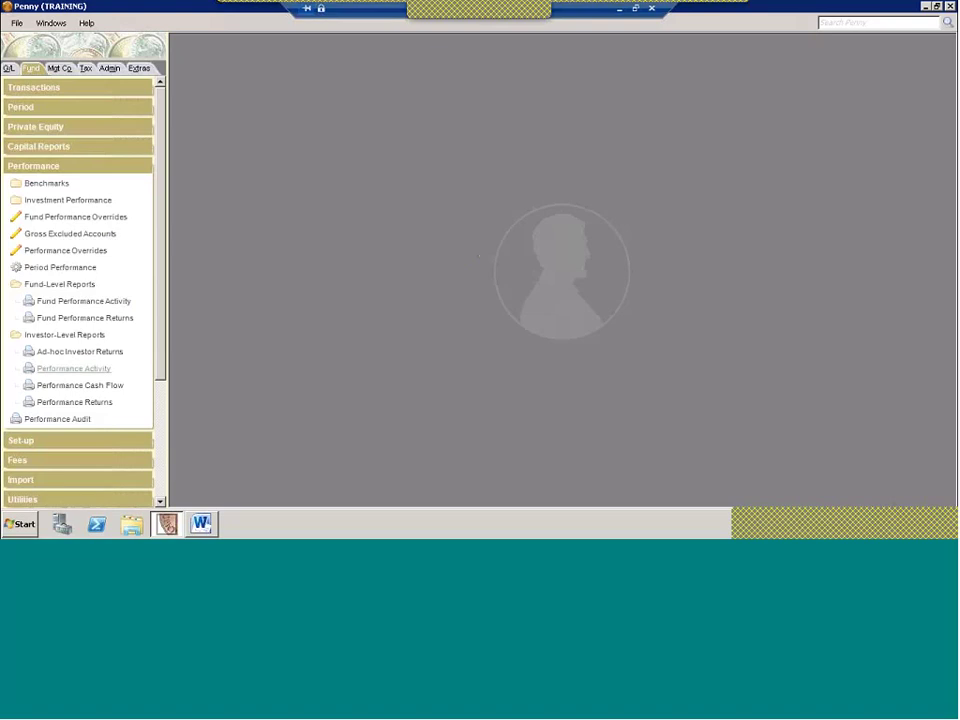
- Run the investor-level Performance Returns report for PERFORM investor LP#1 from 05/01/14 to 05/31/14, By Period and In Base
click(67, 406)
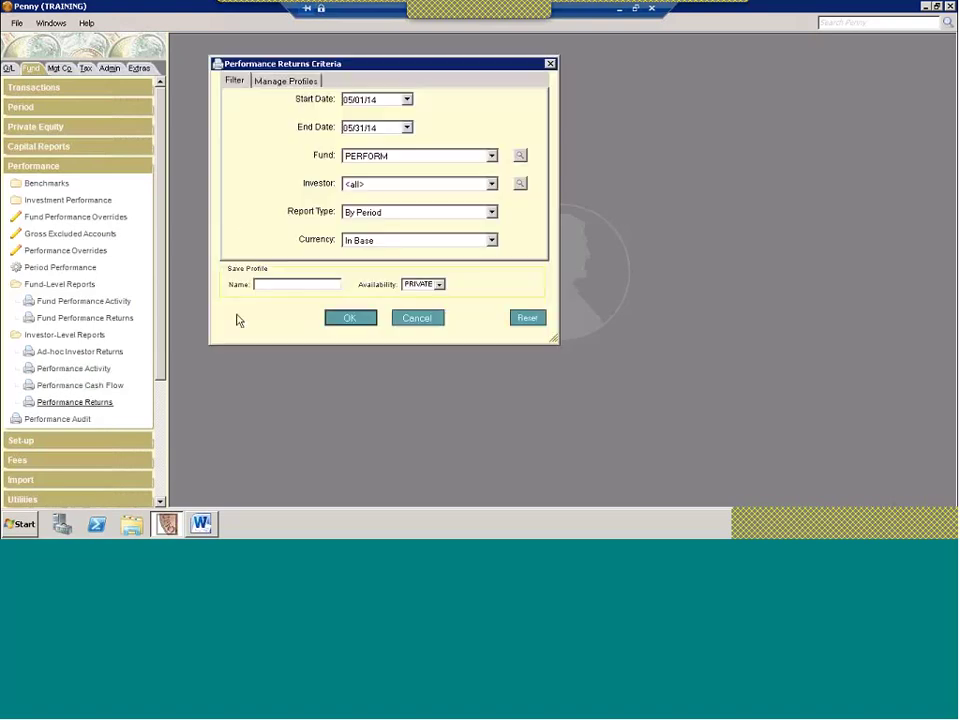
click(349, 186)
text(LP#1)
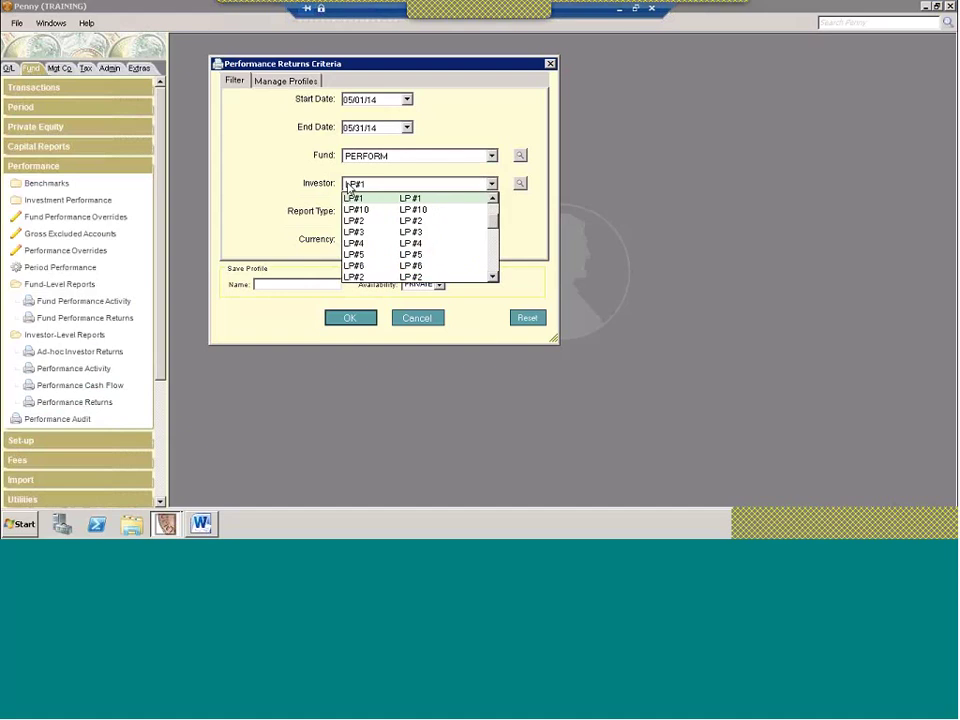
click(358, 198)
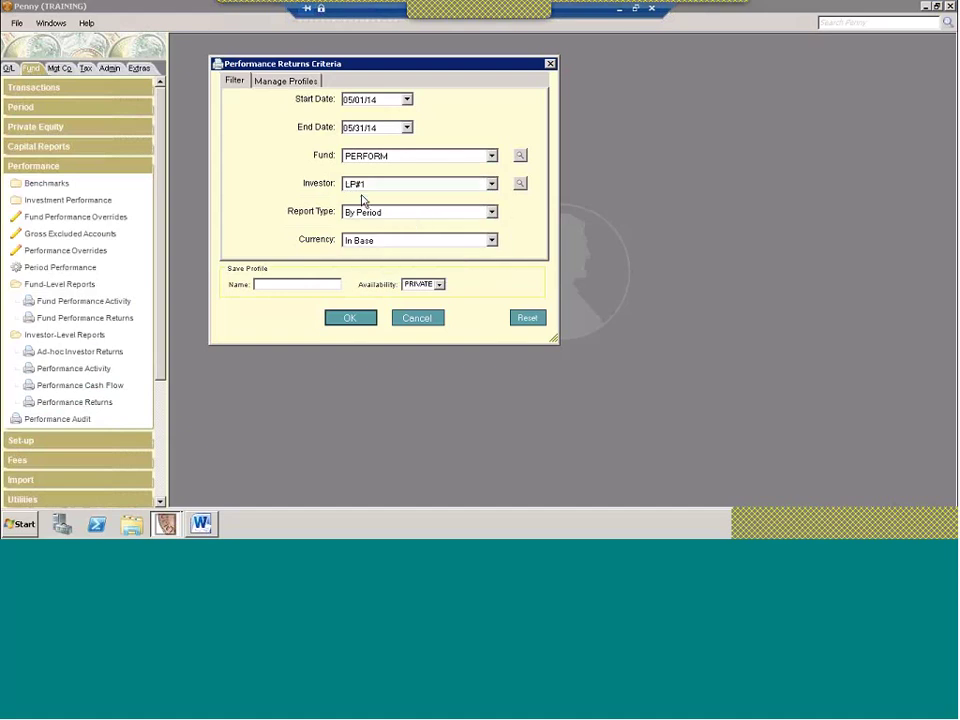
click(350, 318)
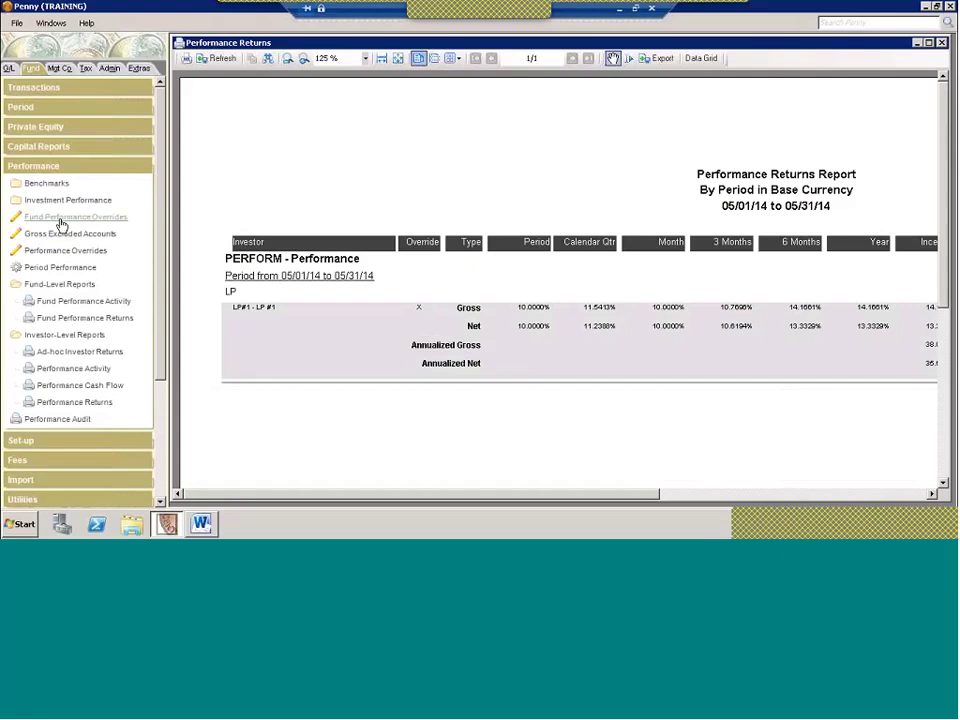
- Start a new Performance Backload entry for fund PERFORM with the period 01 May 2014 to 31 May 2014
click(109, 68)
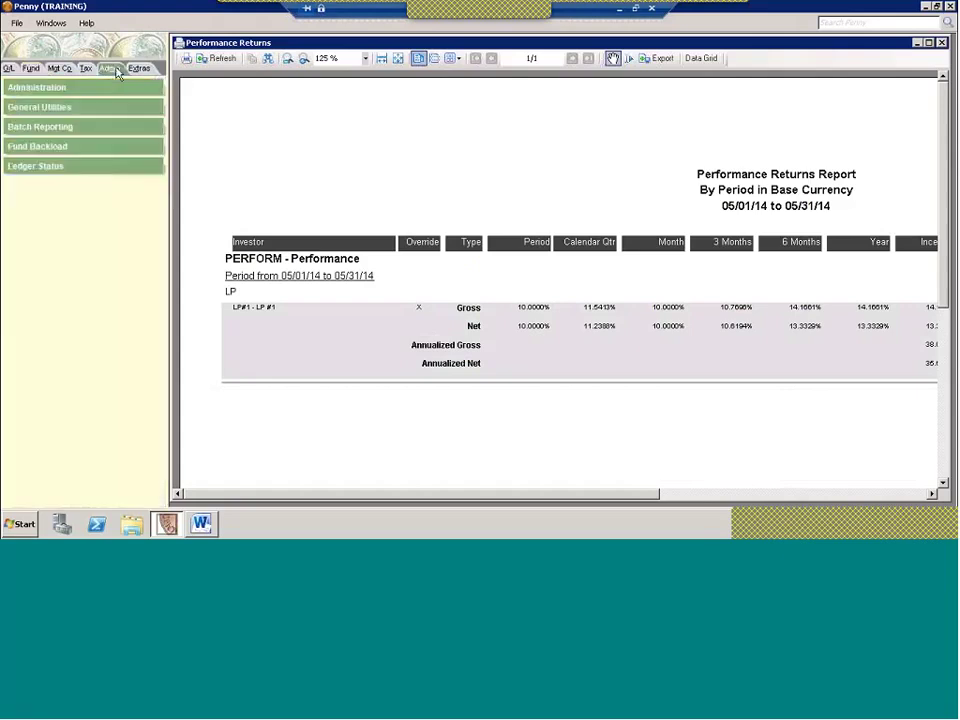
click(62, 148)
click(65, 249)
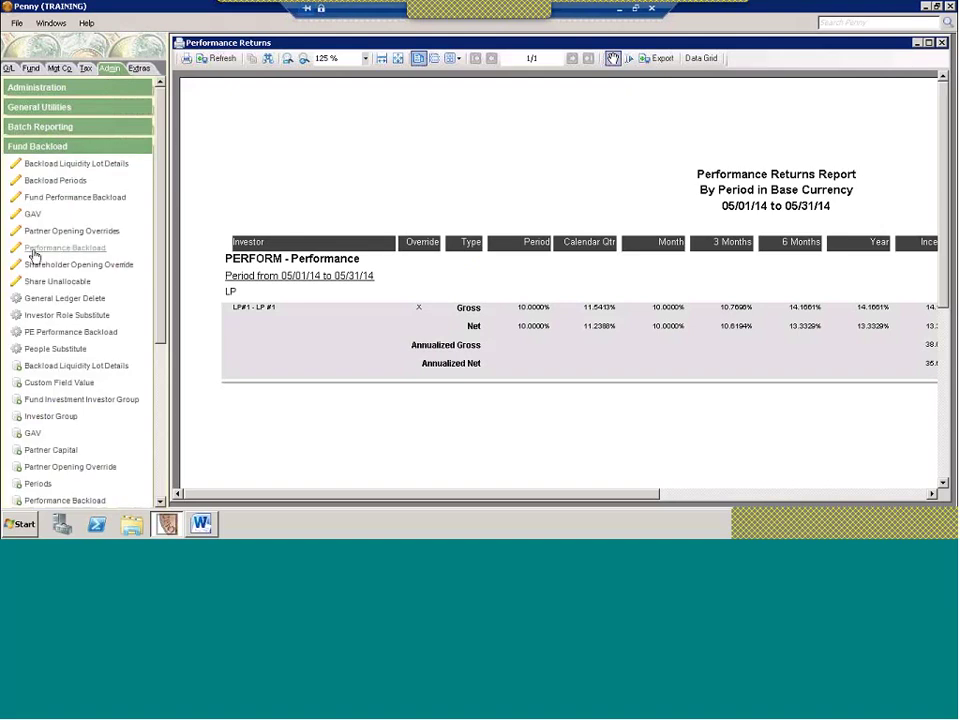
click(242, 141)
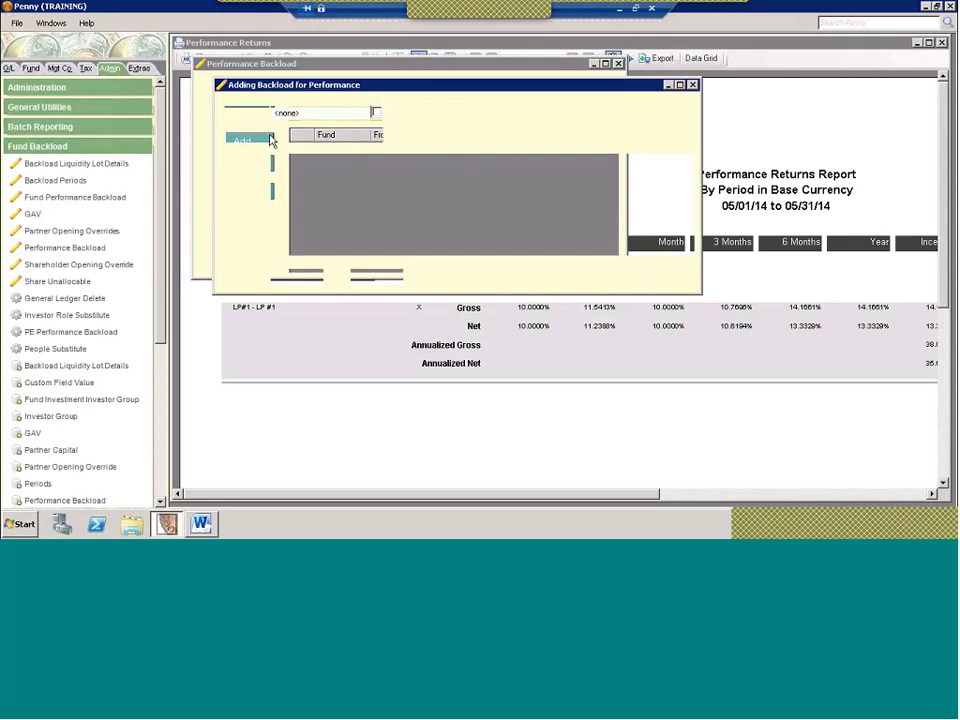
click(340, 113)
text(pe)
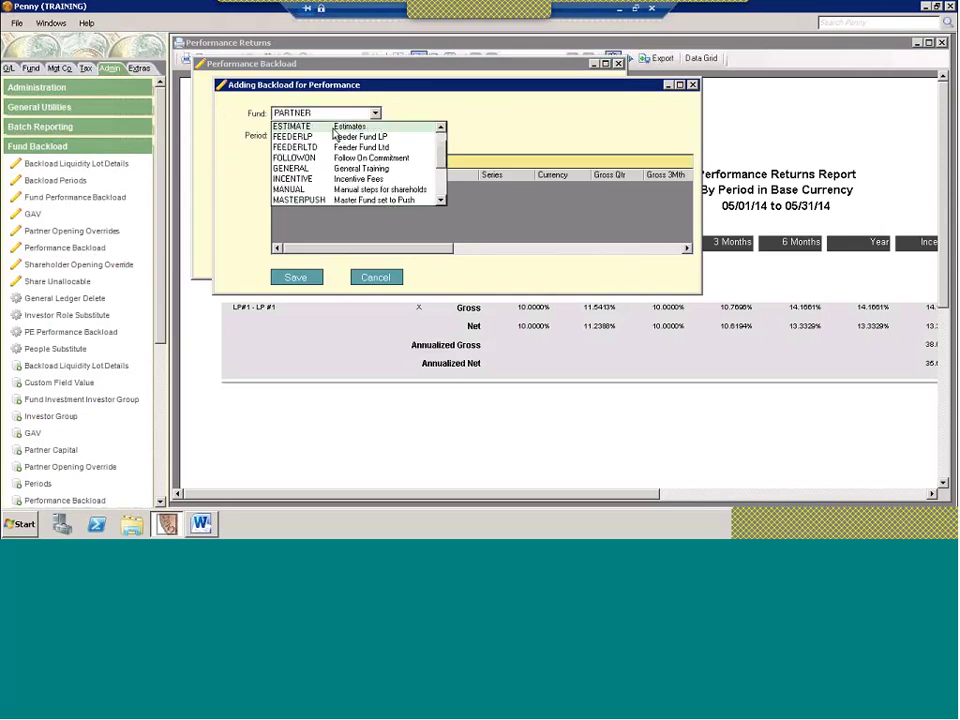
text(per)
key(Return)
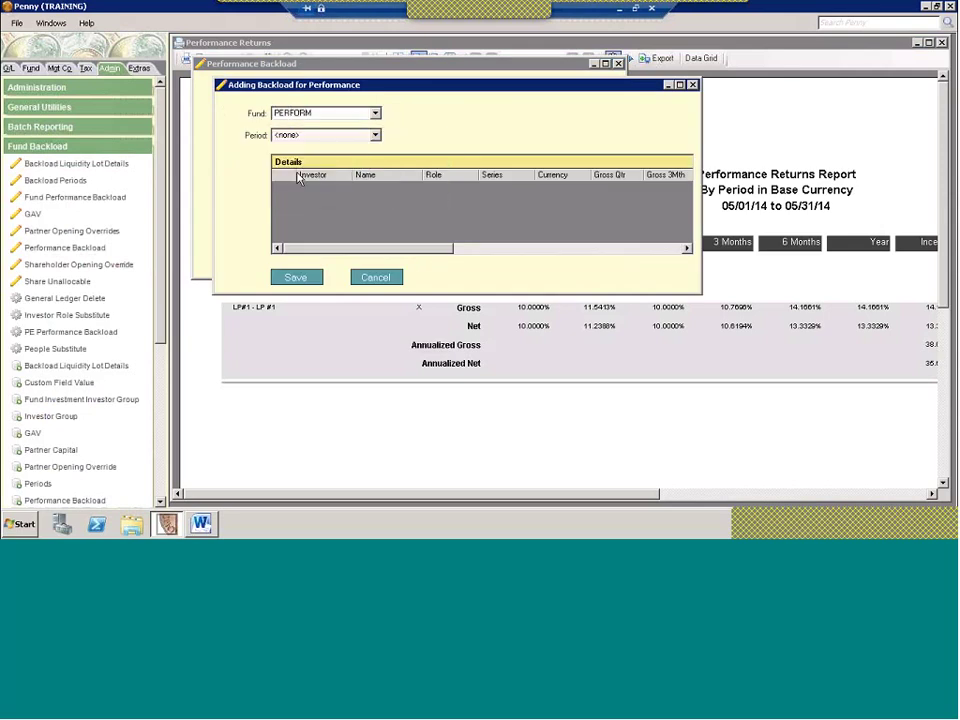
click(370, 134)
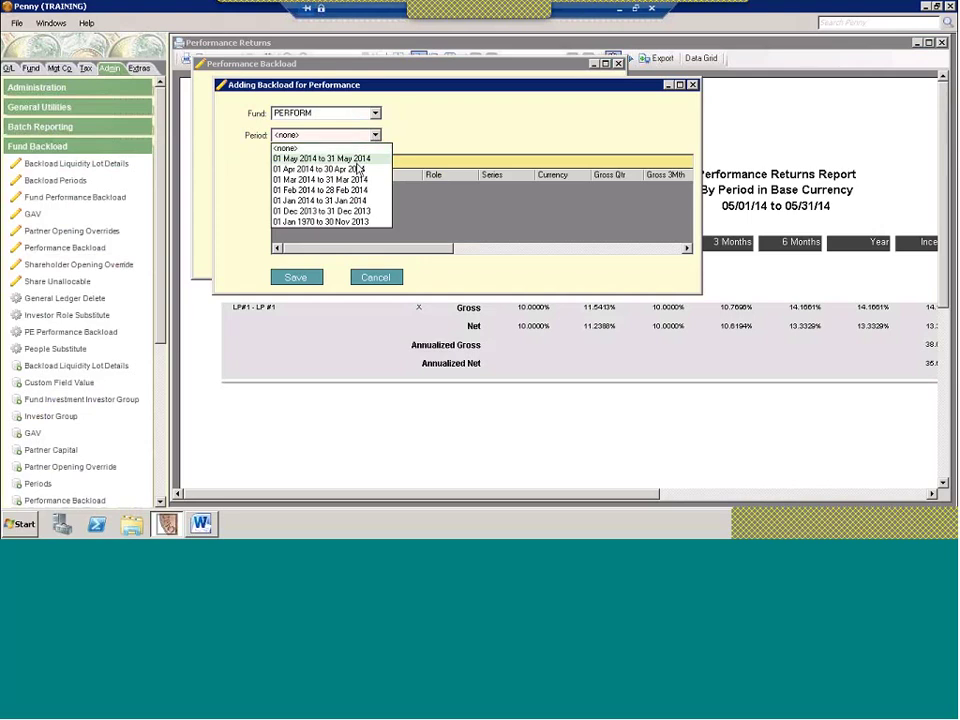
click(358, 158)
- Enlarge the backload entry to examine its investor rows and return columns, and close it without saving
click(680, 84)
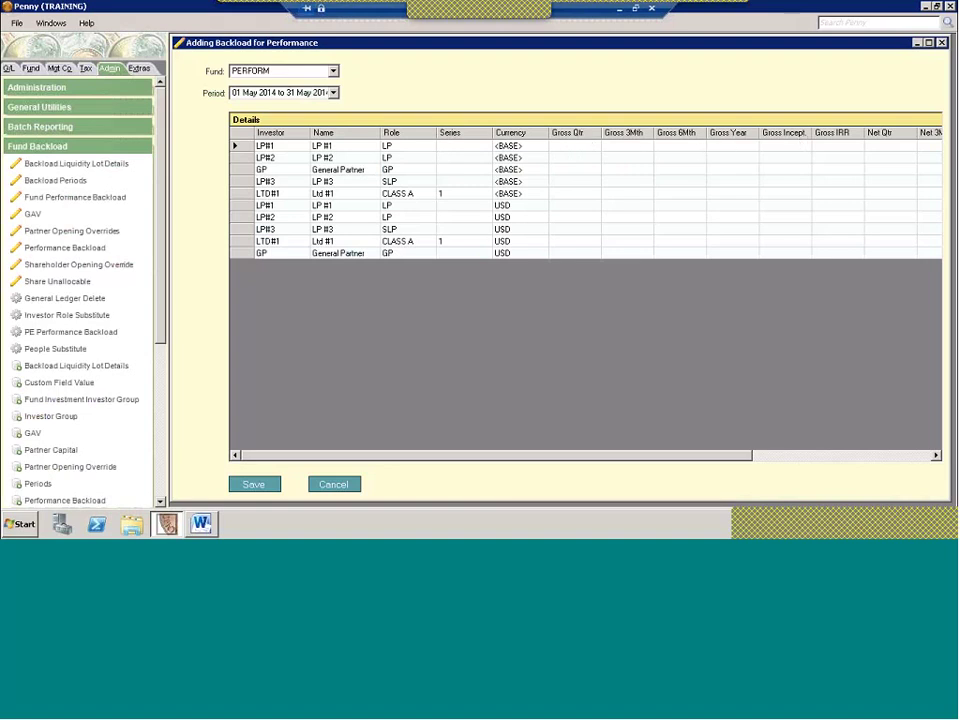
click(941, 43)
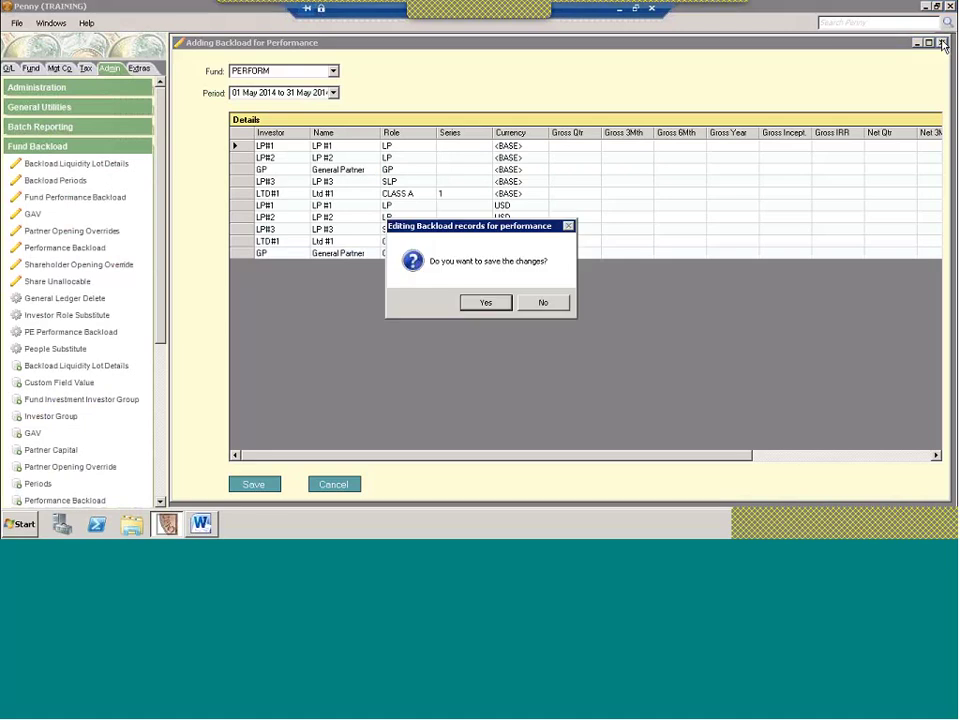
click(541, 303)
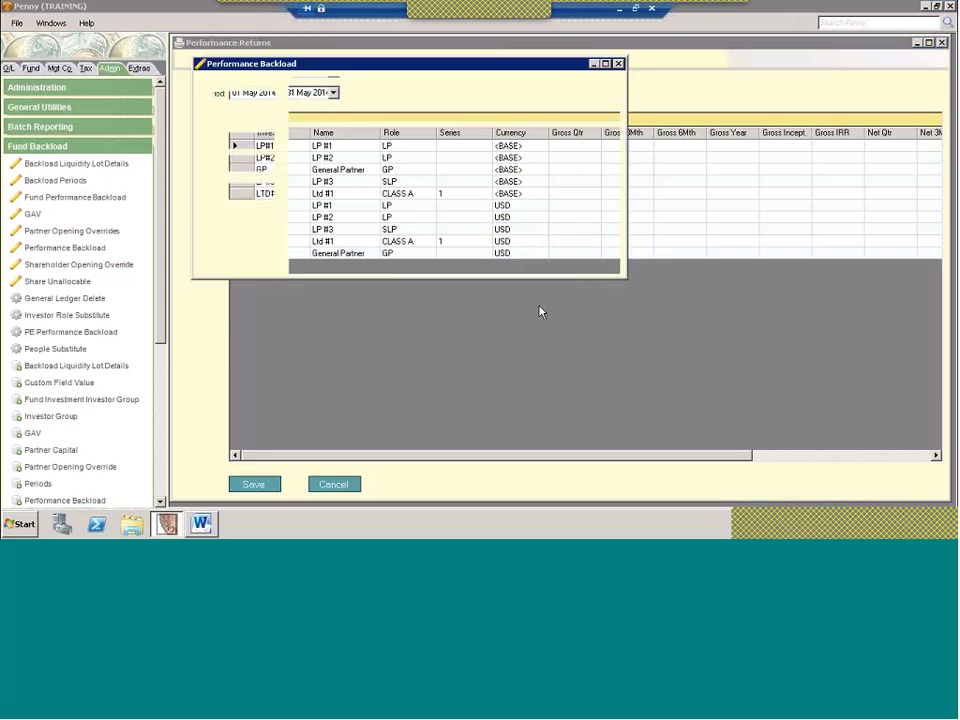
- Close the Performance Backload list and the Performance Returns report, and collapse the Fund Backload items
click(619, 63)
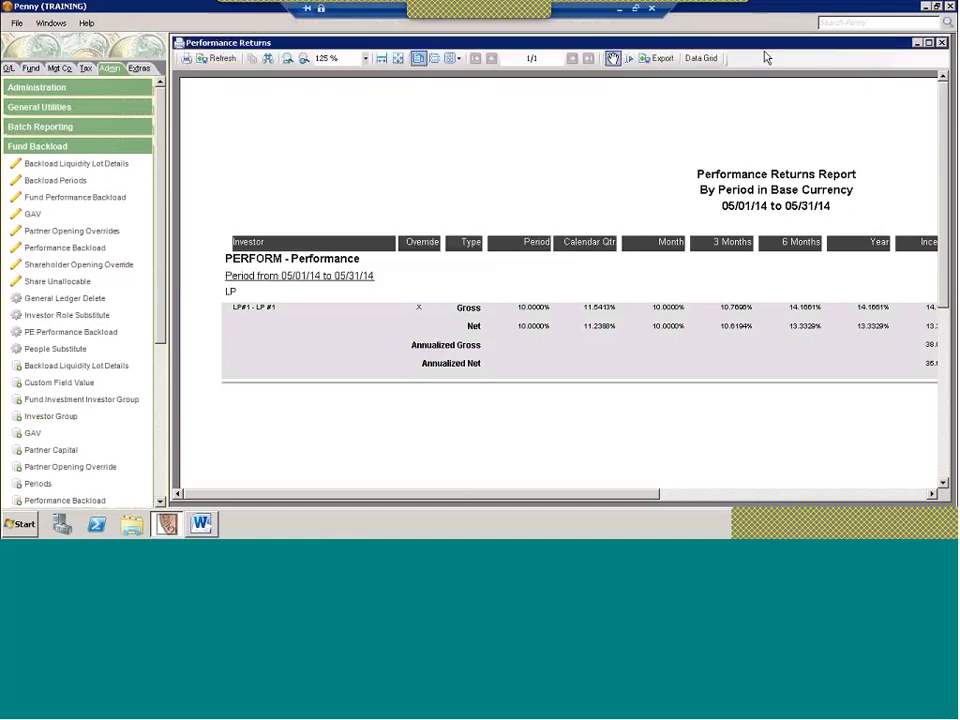
click(941, 42)
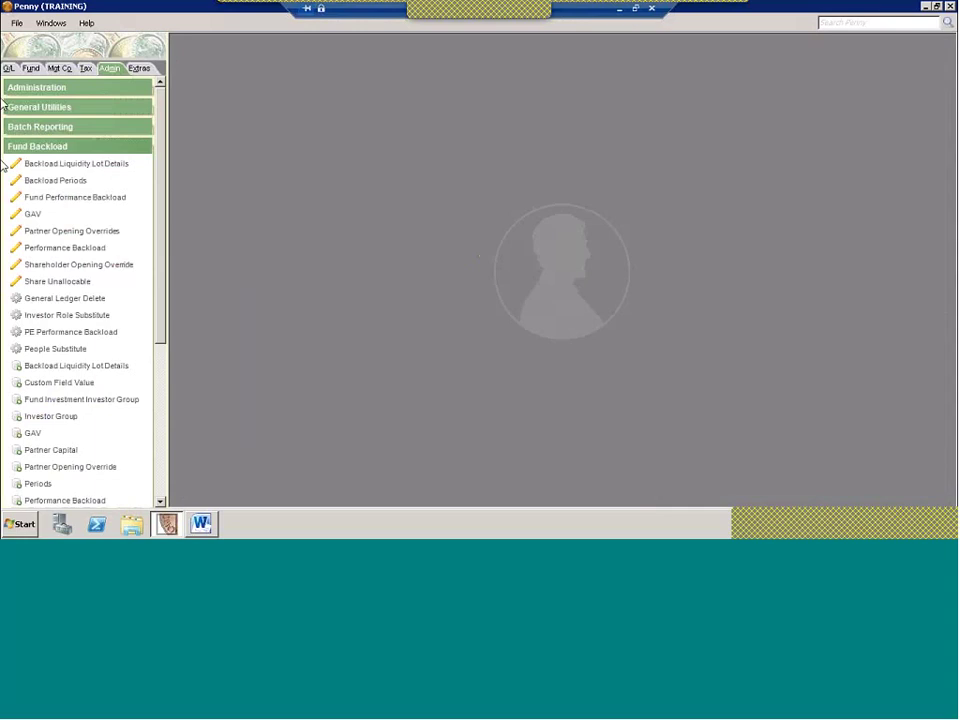
click(31, 146)
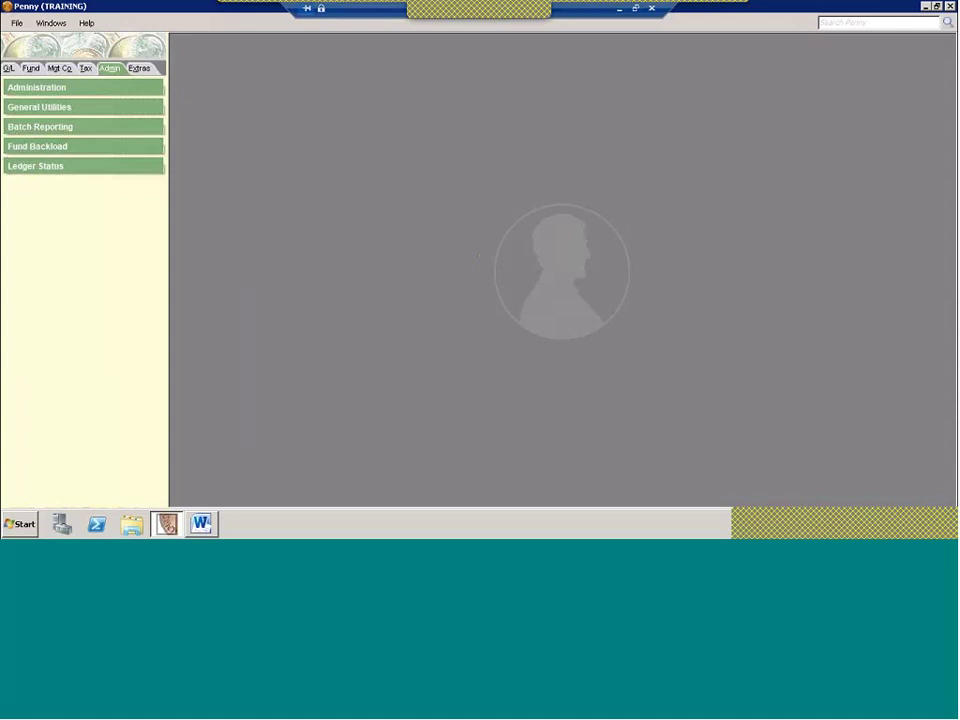
- Open the fund's single-period Estimates and start adding an estimate
click(19, 69)
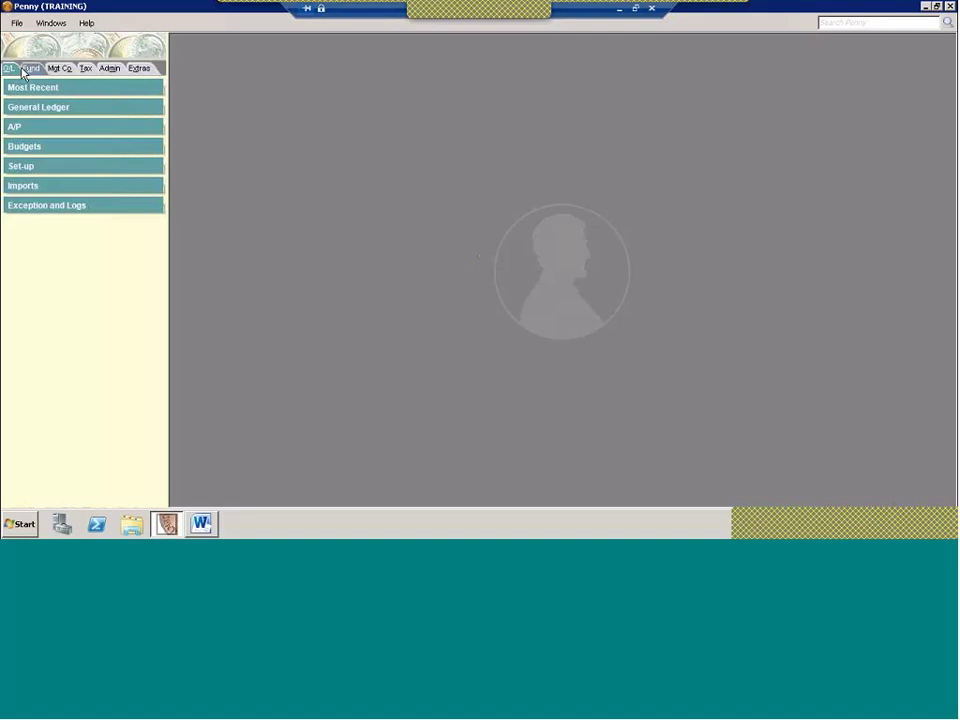
click(30, 69)
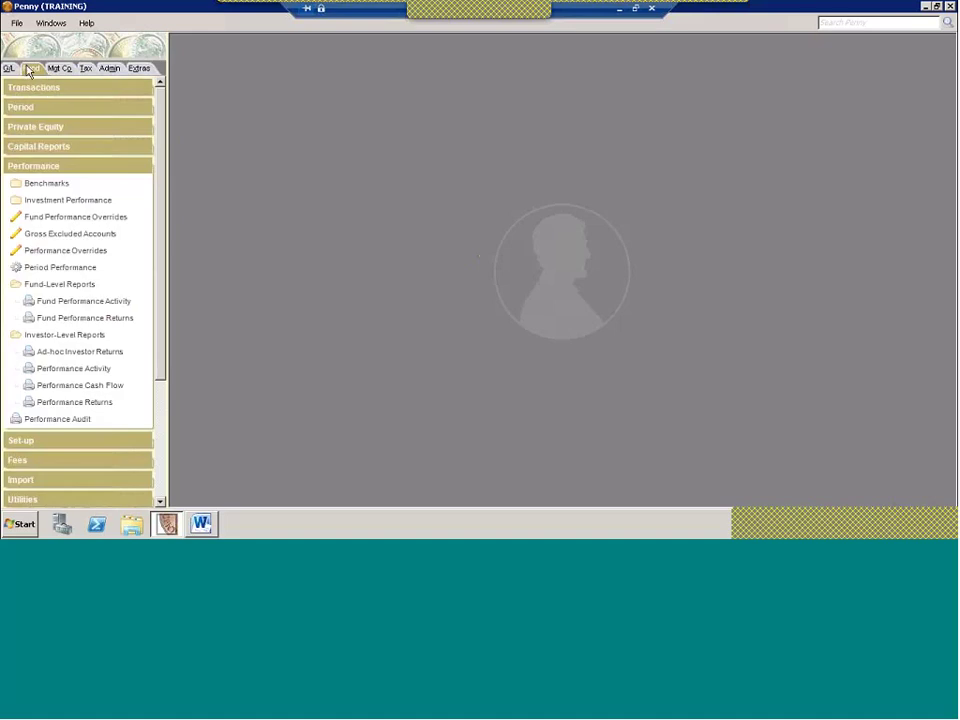
click(47, 88)
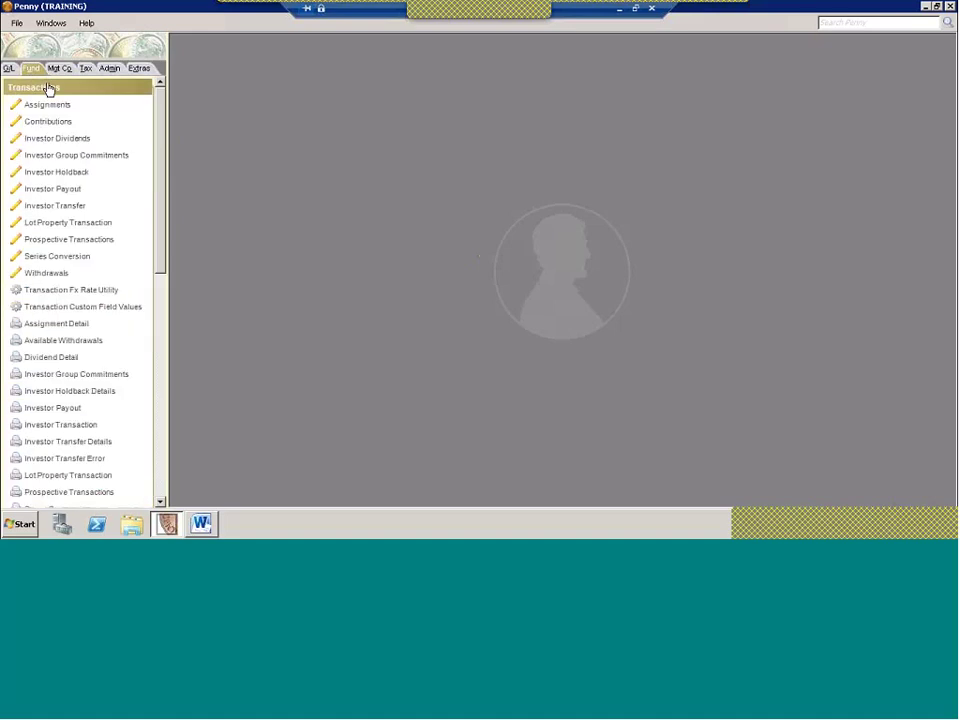
click(47, 88)
click(40, 108)
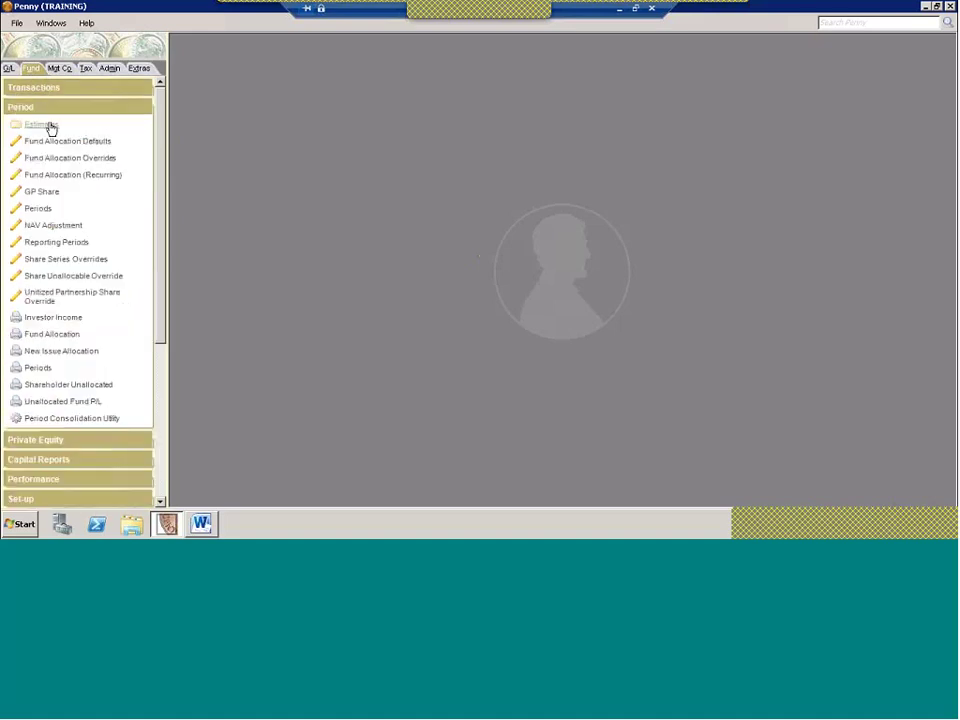
click(45, 125)
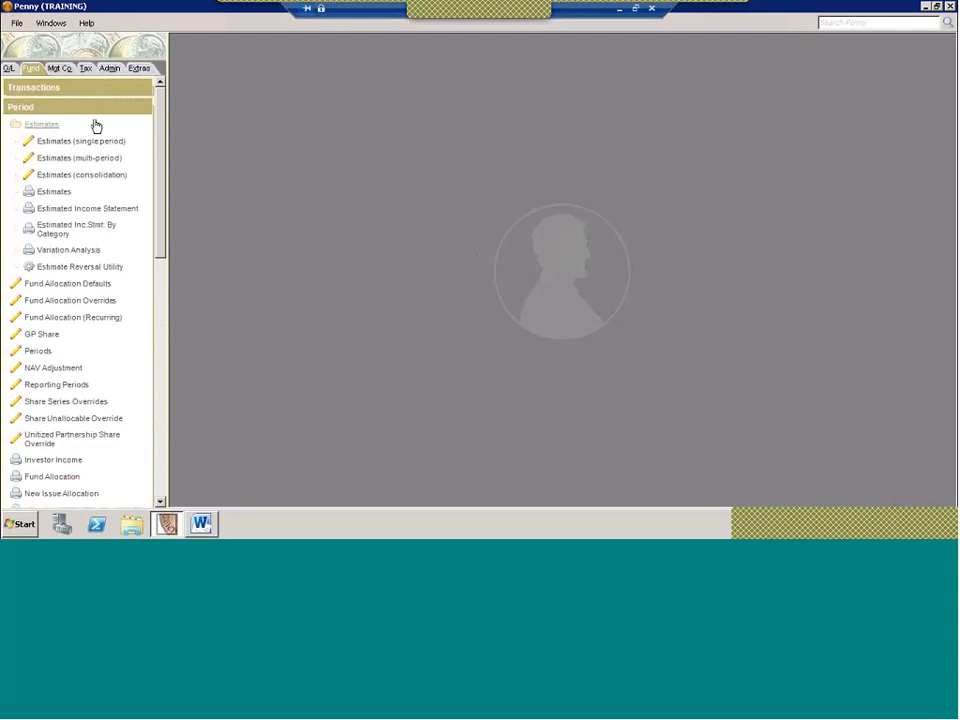
click(90, 142)
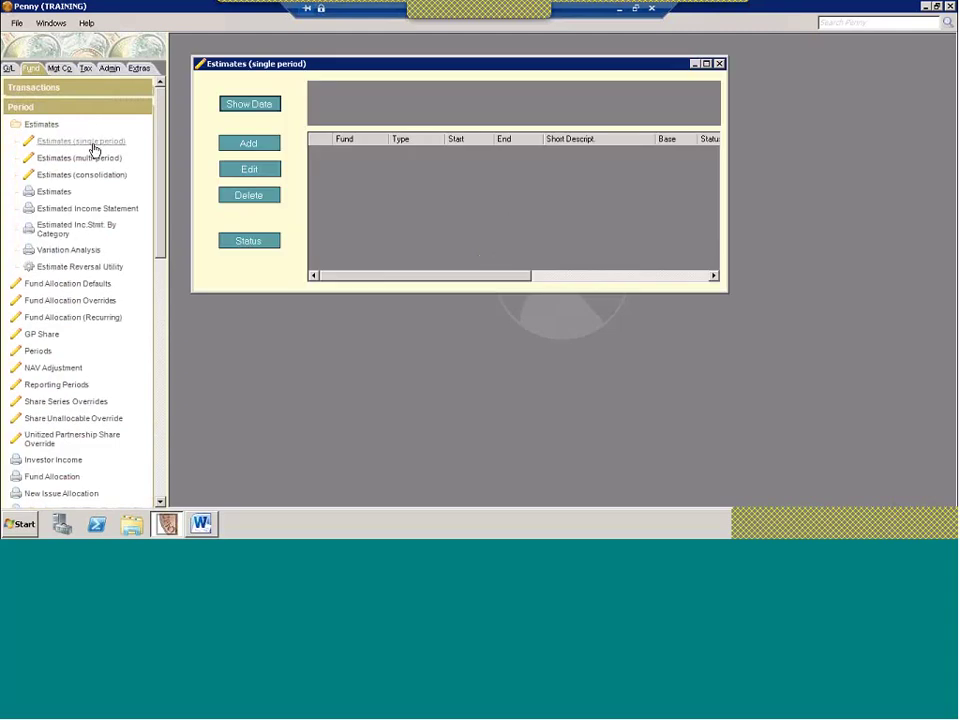
click(246, 143)
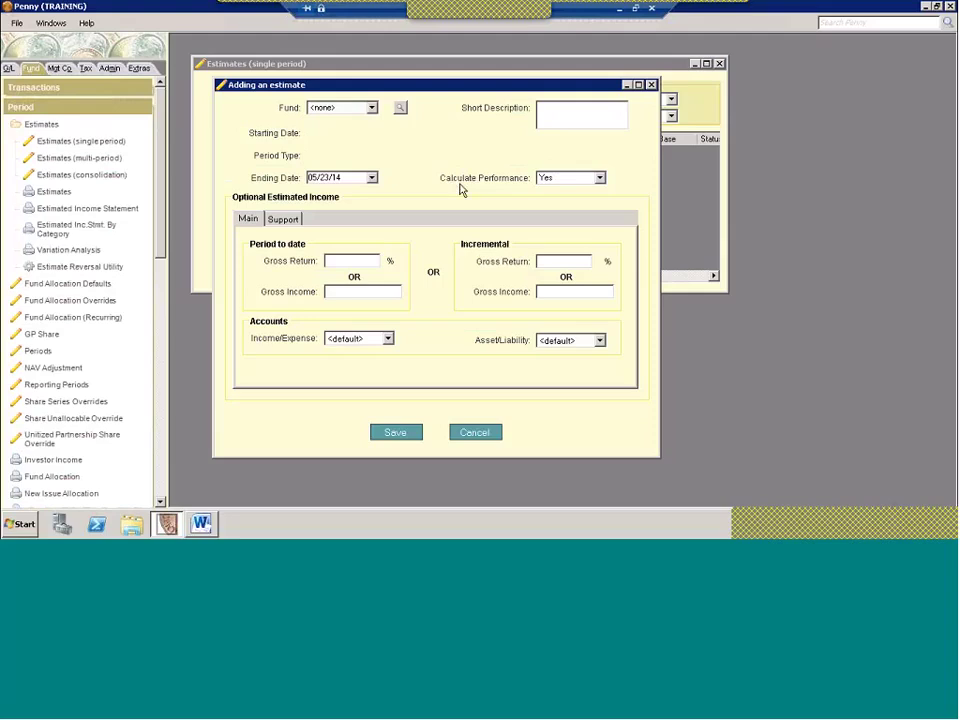
- Review the Calculate Performance choices, keep Yes, and close the new estimate and the Estimates list without saving
click(600, 182)
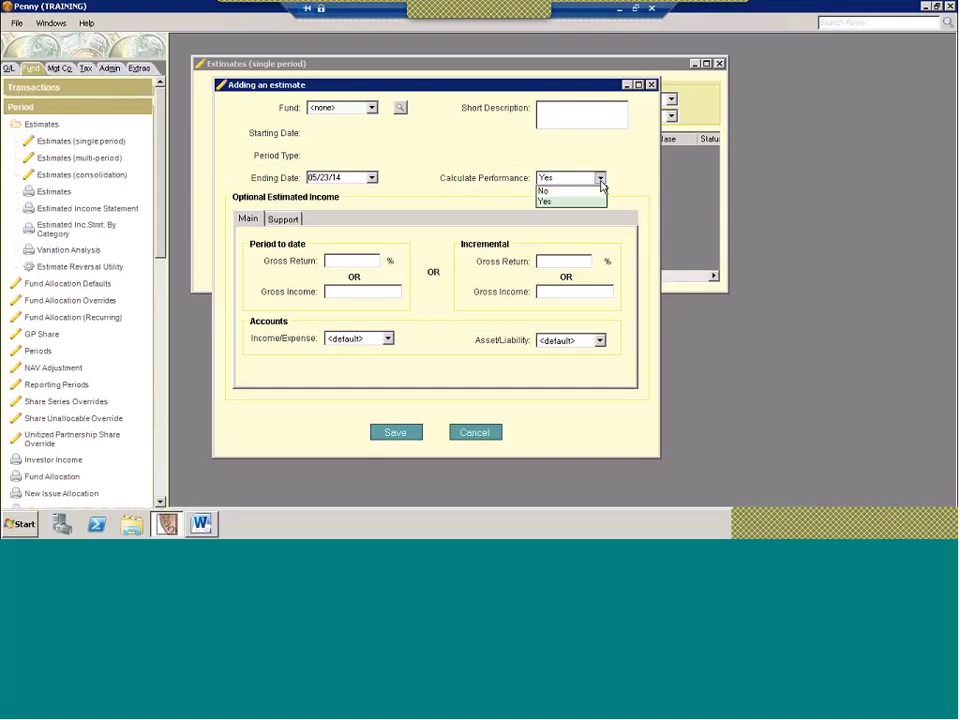
click(579, 202)
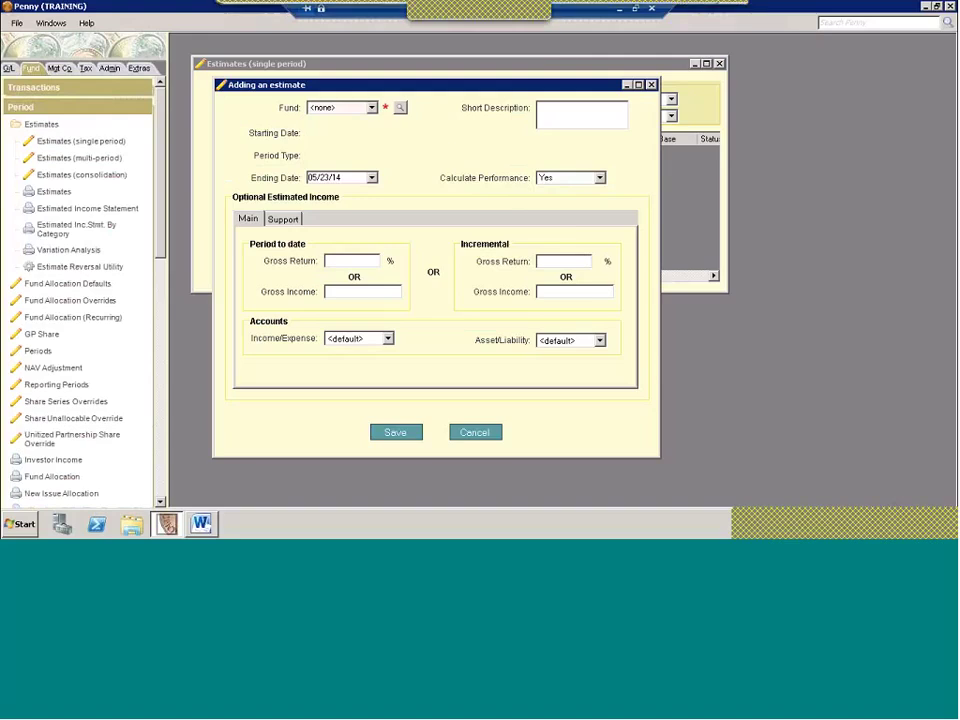
click(651, 85)
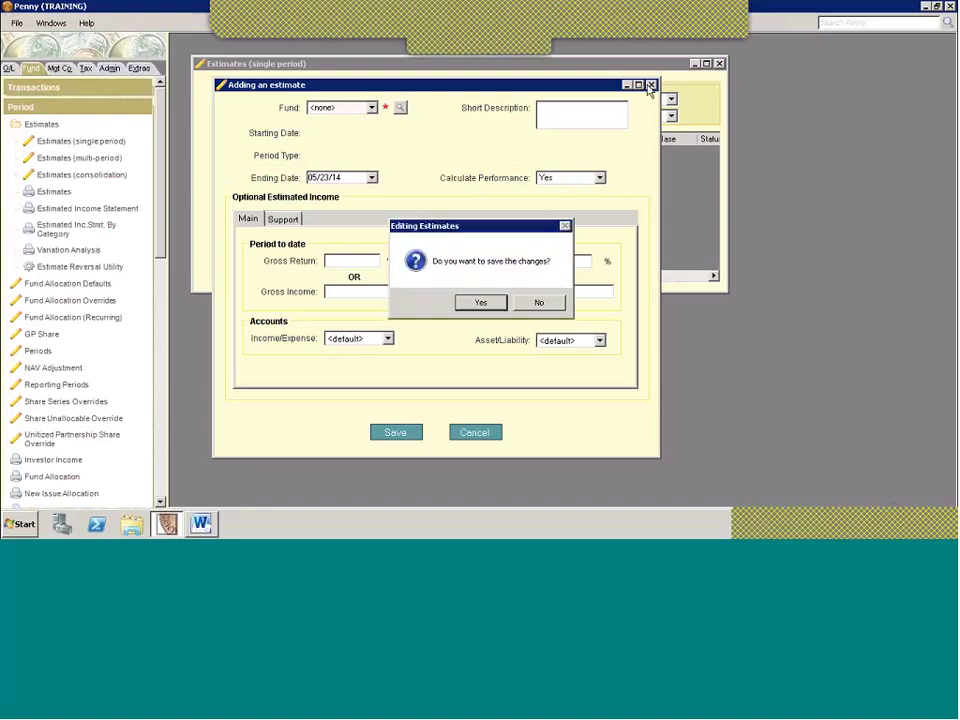
click(539, 302)
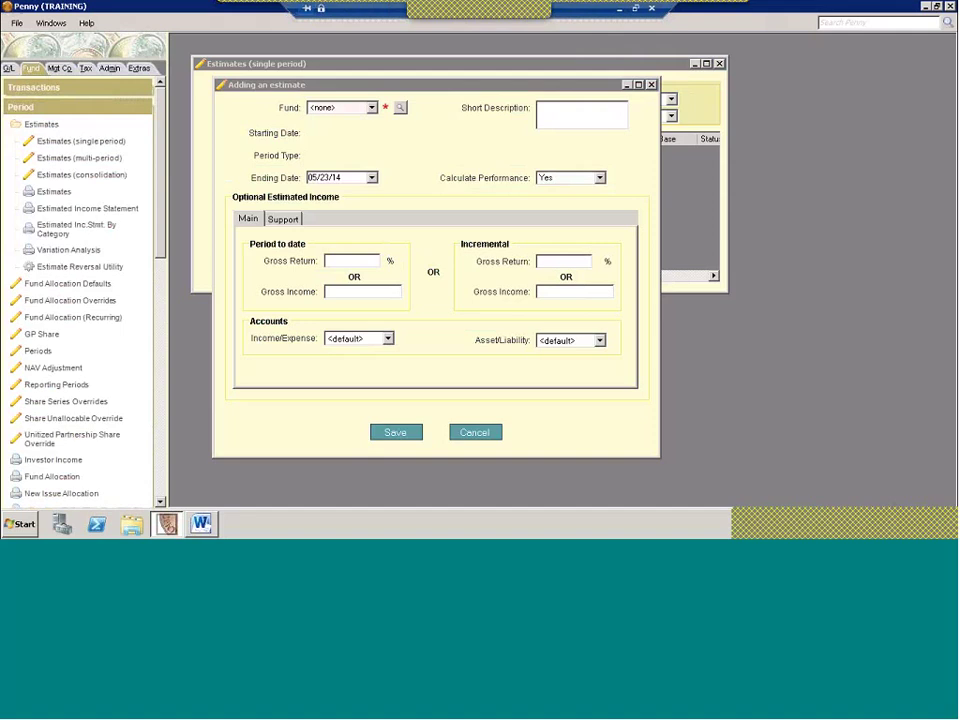
click(652, 86)
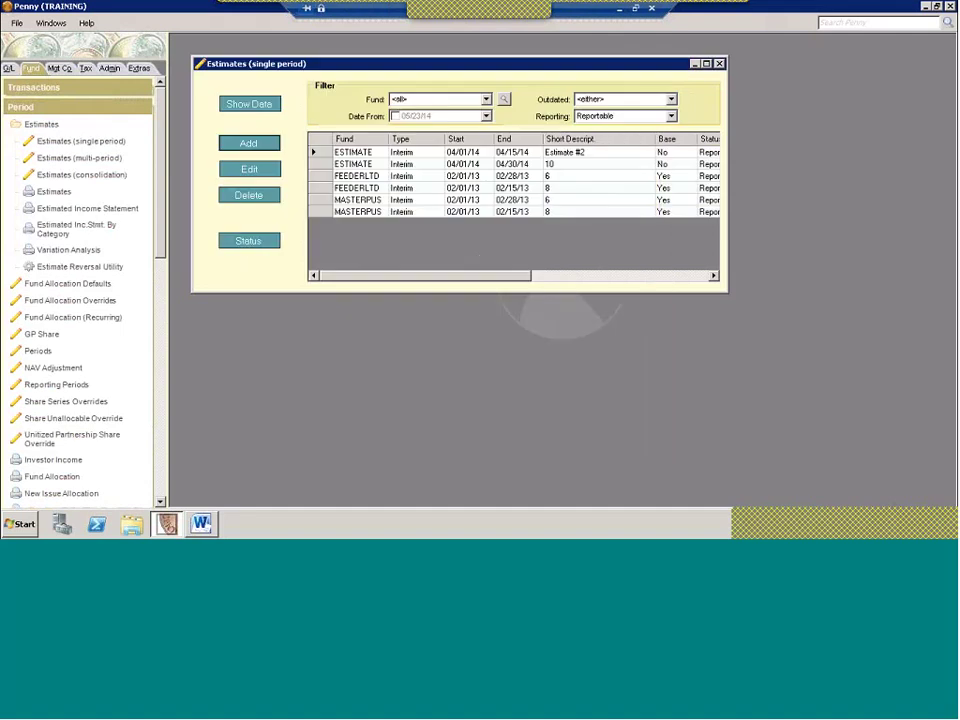
click(719, 63)
click(96, 108)
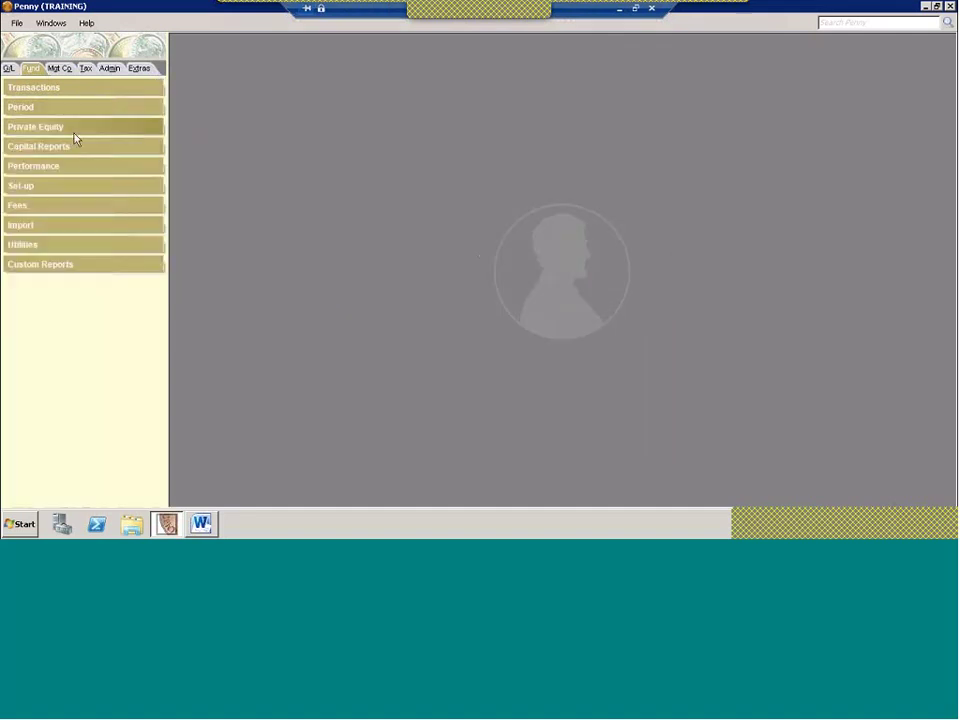
- Expand the fund's Investment Performance items and the Private Equity Fund Investment items to review the available functions
click(36, 168)
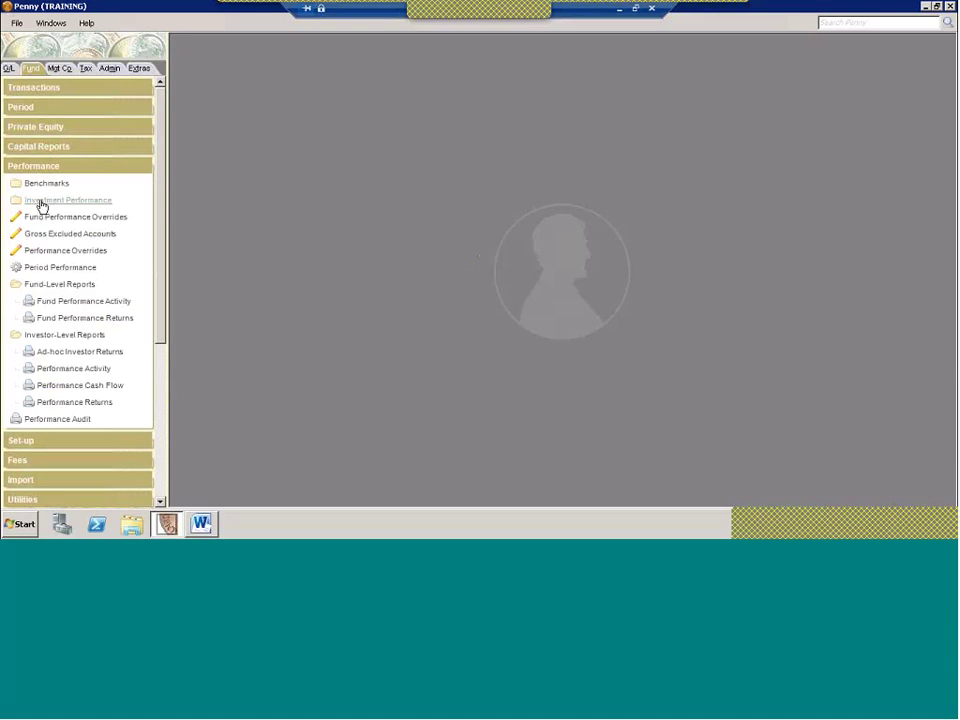
click(55, 204)
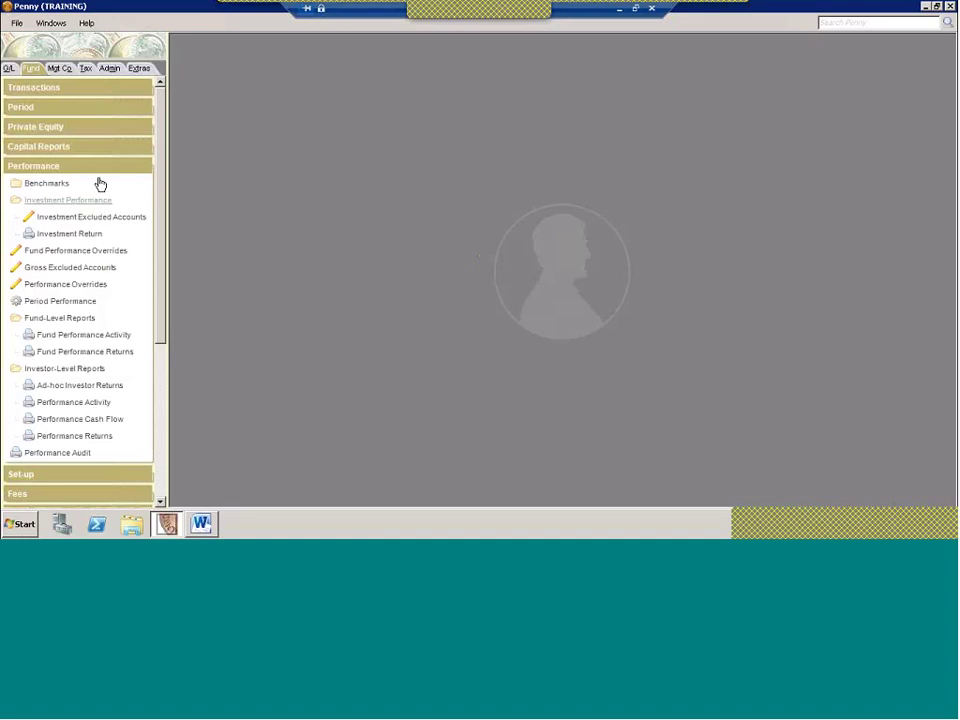
click(60, 129)
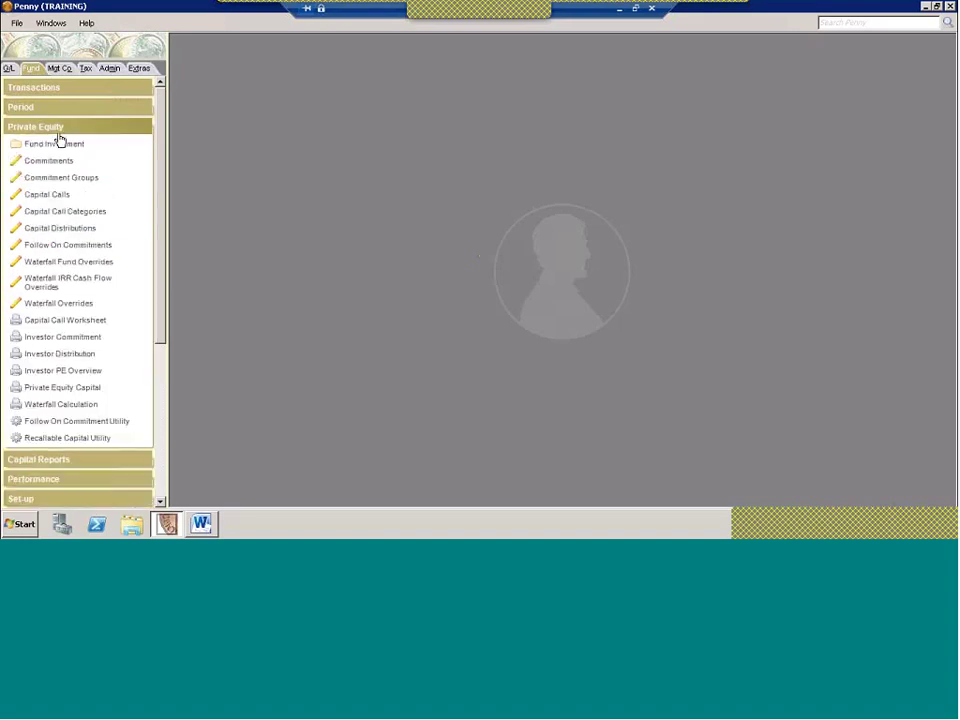
click(34, 144)
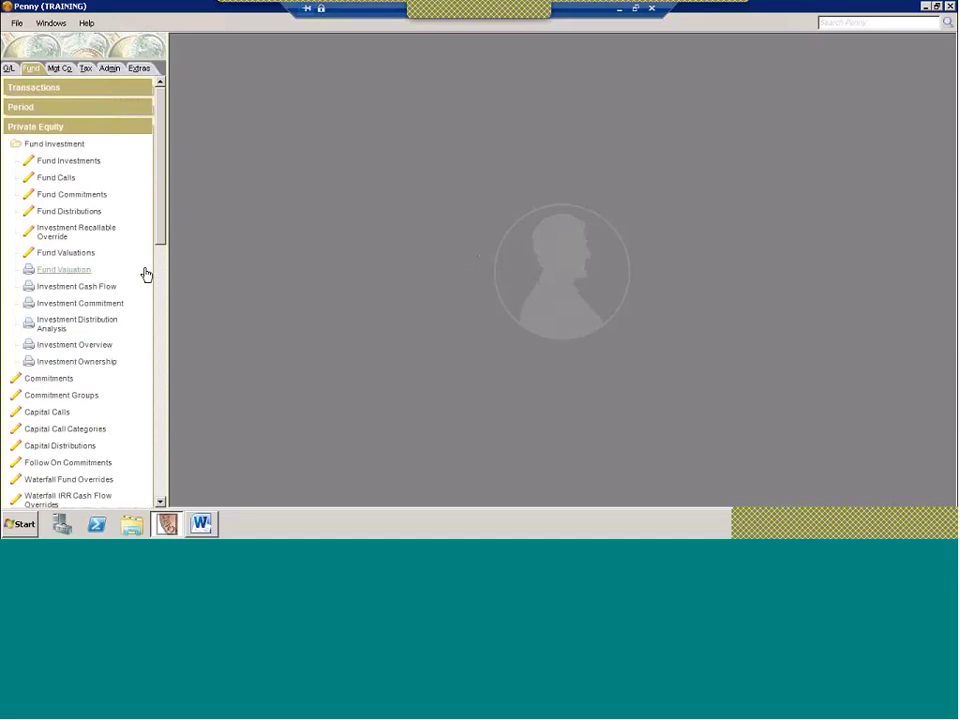
- Return to the fund's Performance items and switch to the Word document with the Client Resource Center contact details
click(62, 145)
click(58, 128)
click(51, 167)
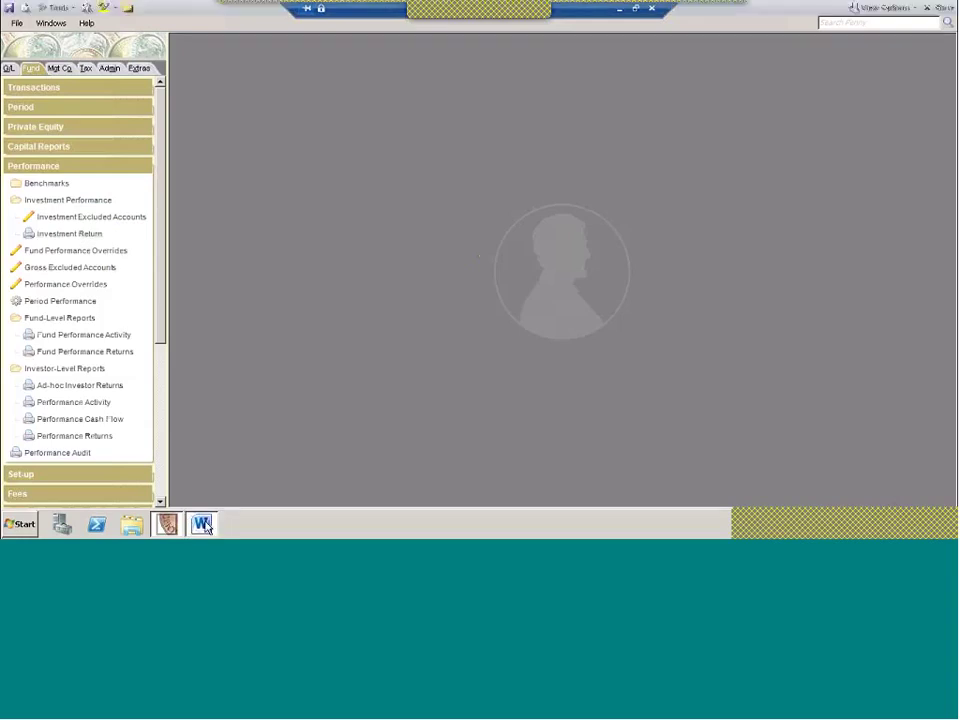
key(alt+Tab)
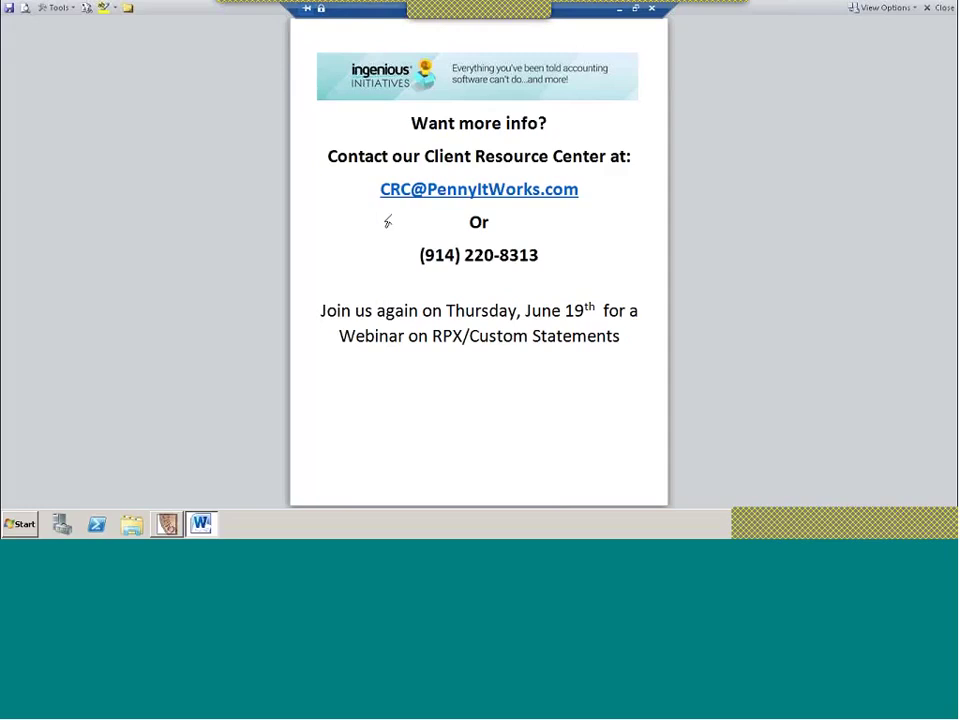